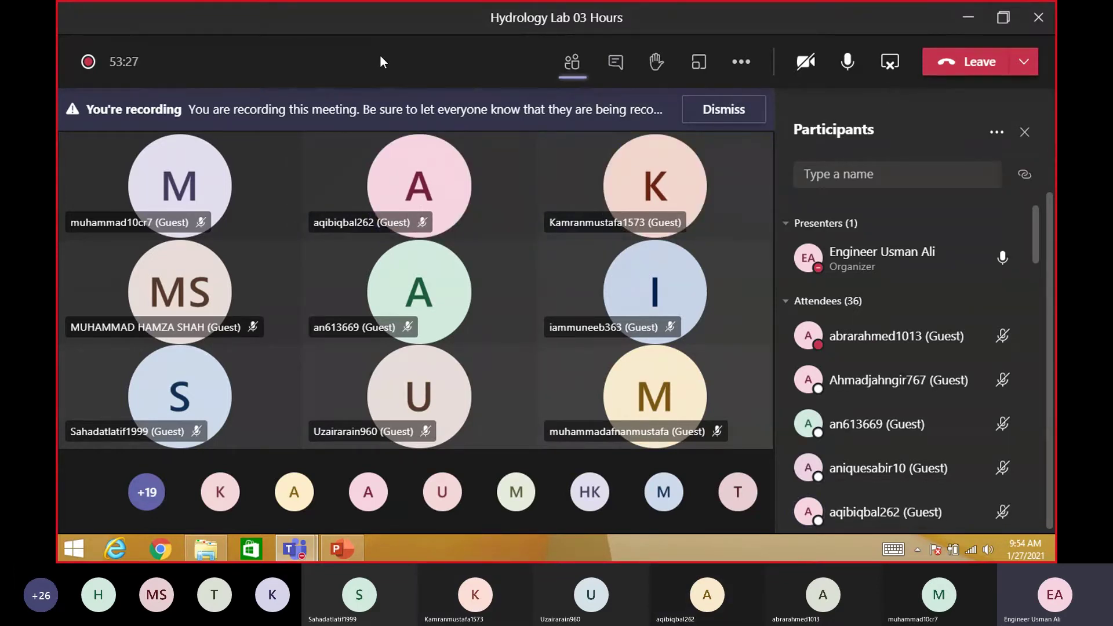
- Close the 7. Engineering Hydrology_Design 7 presentation and minimise the Teams meeting window to reach the file explorer
{"action": "left_click", "coordinate": [351, 557]}
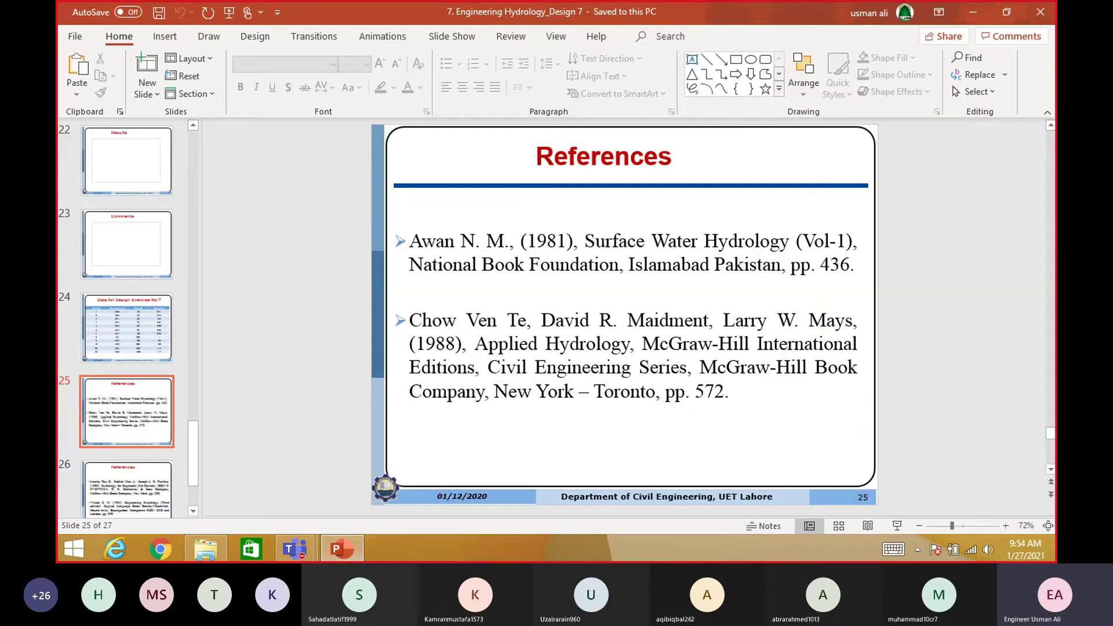
{"action": "left_click", "coordinate": [1047, 20]}
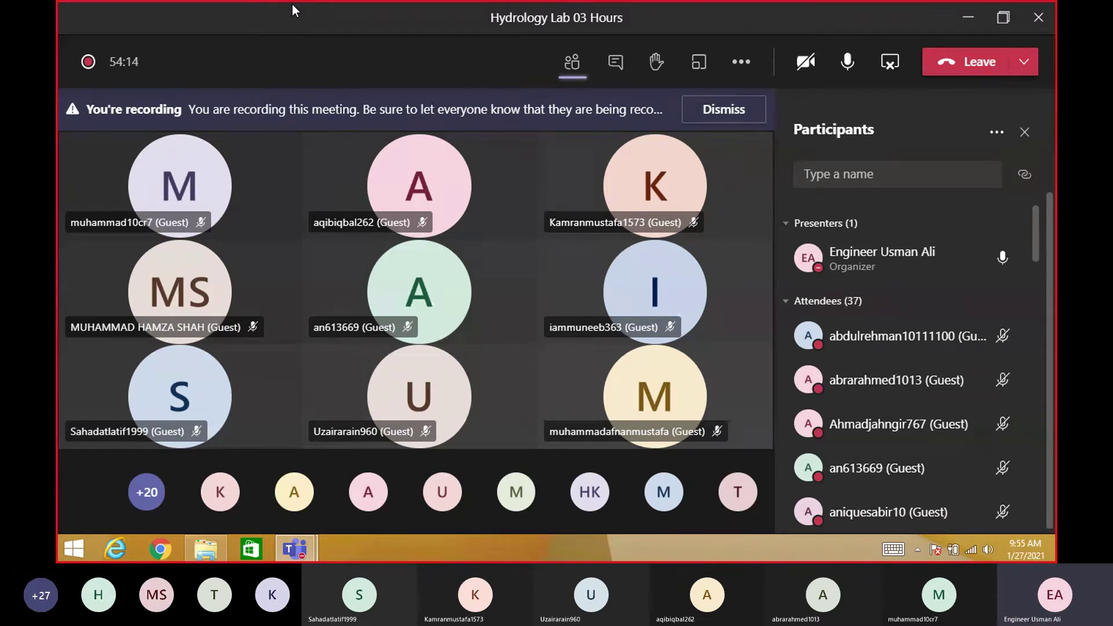
{"action": "left_click", "coordinate": [965, 17]}
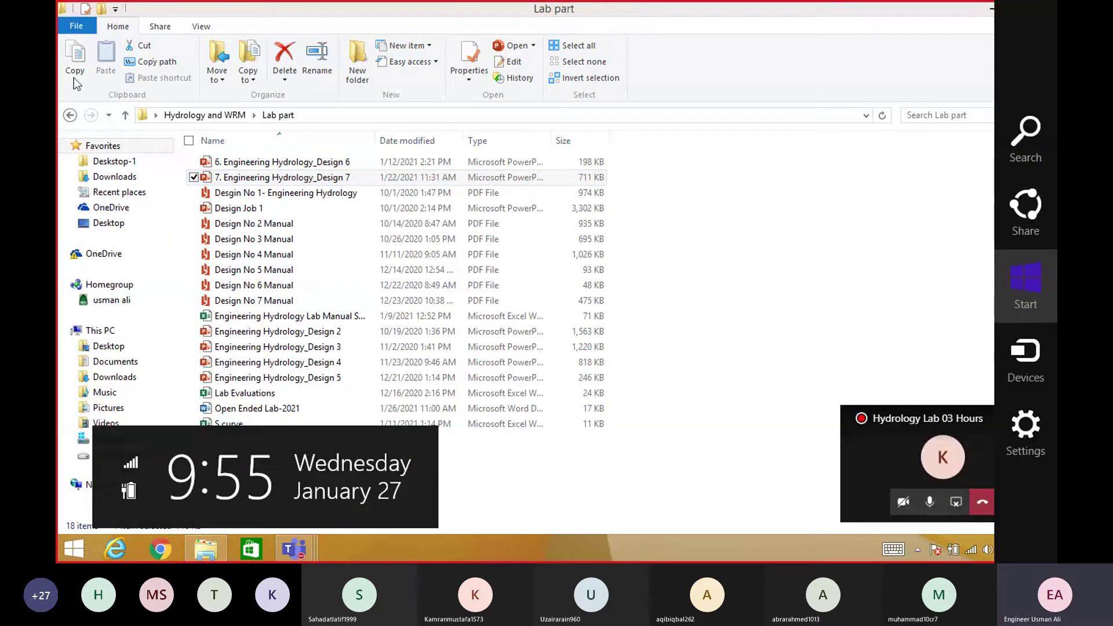
- Open the document Complex enginnering Problem-2021-a from the Hydrology and WRM folder in Word, dismissing the activation notice and minimising the floating meeting window
{"action": "left_click", "coordinate": [70, 116]}
{"action": "double_click", "coordinate": [327, 286]}
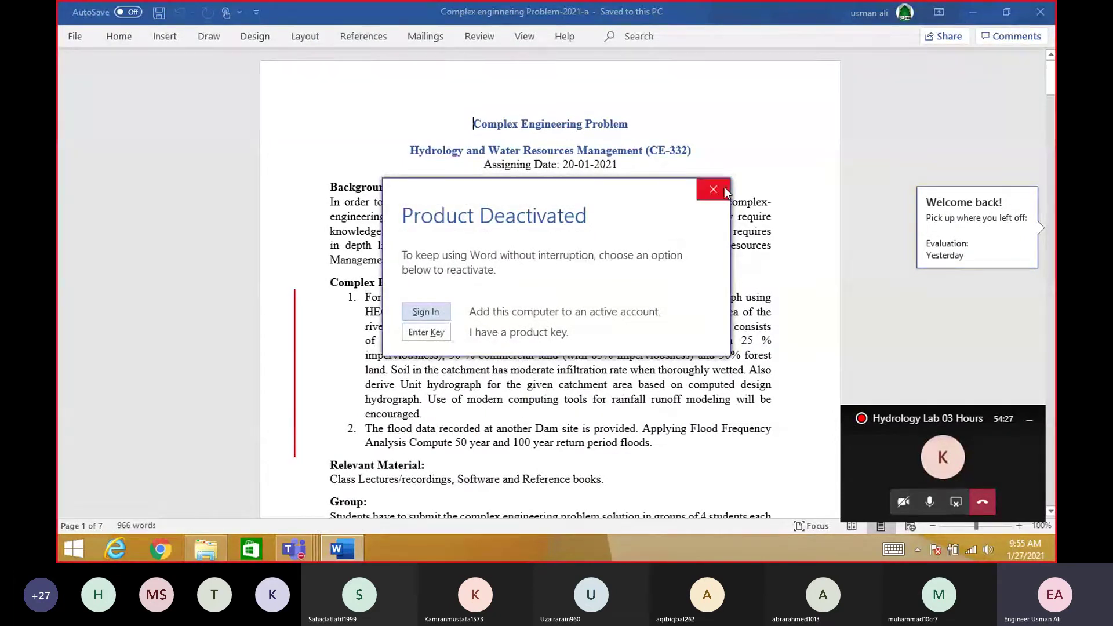
{"action": "left_click", "coordinate": [713, 189]}
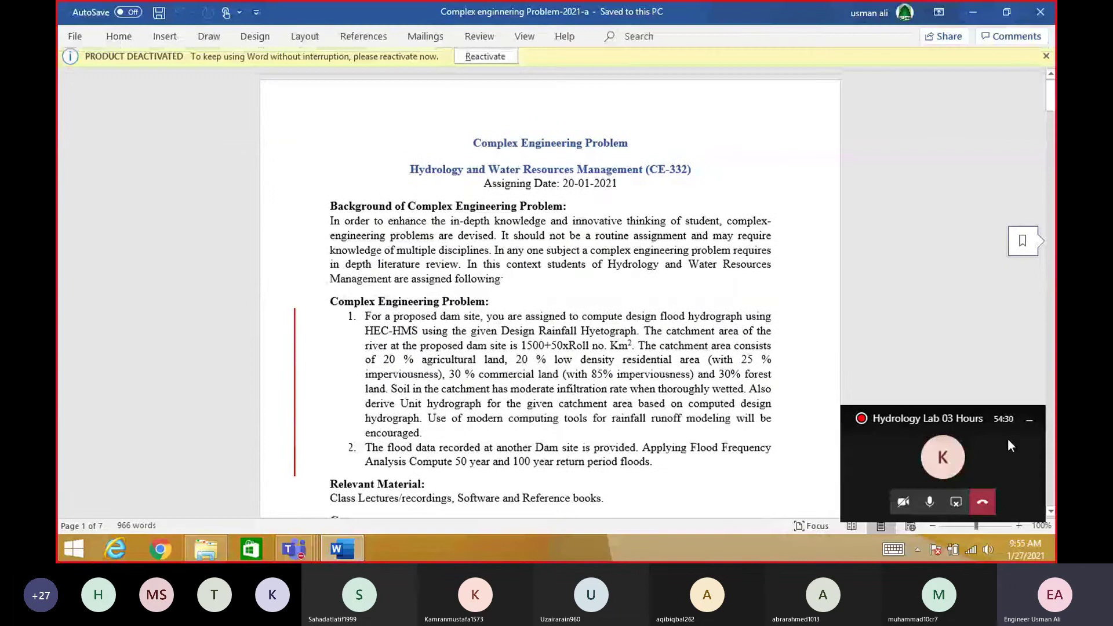
{"action": "left_click", "coordinate": [1030, 418]}
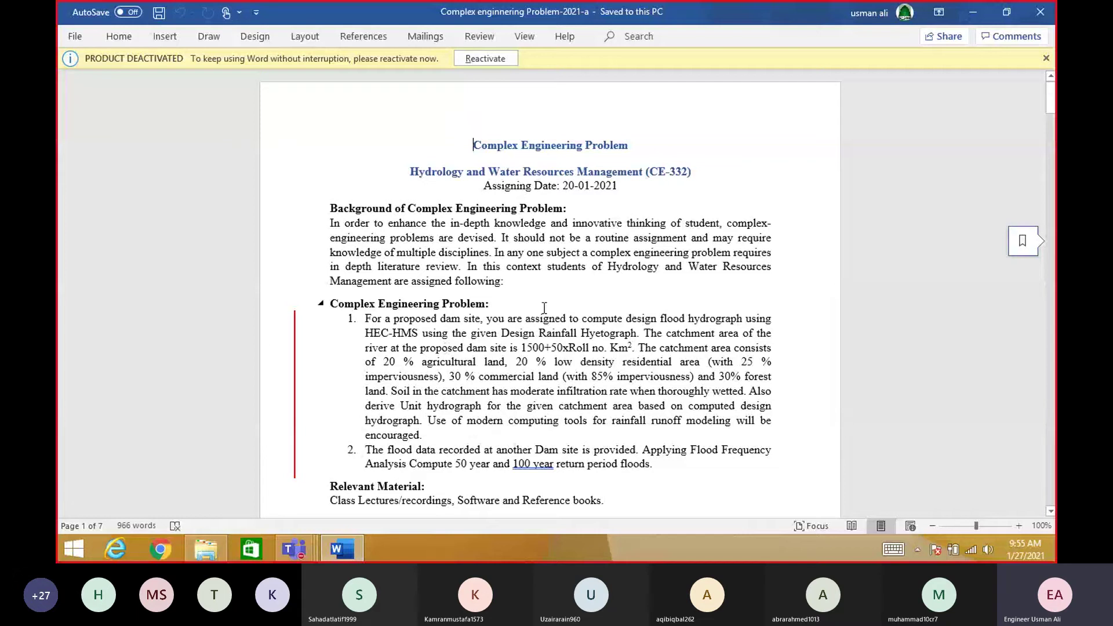
- Skim the assignment from the problem statement to the Rainfall and Flood Data tables, and return to its beginning
{"action": "key", "text": "Down"}
{"action": "key", "text": "Page_Down"}
{"action": "key", "text": "Page_Down"}
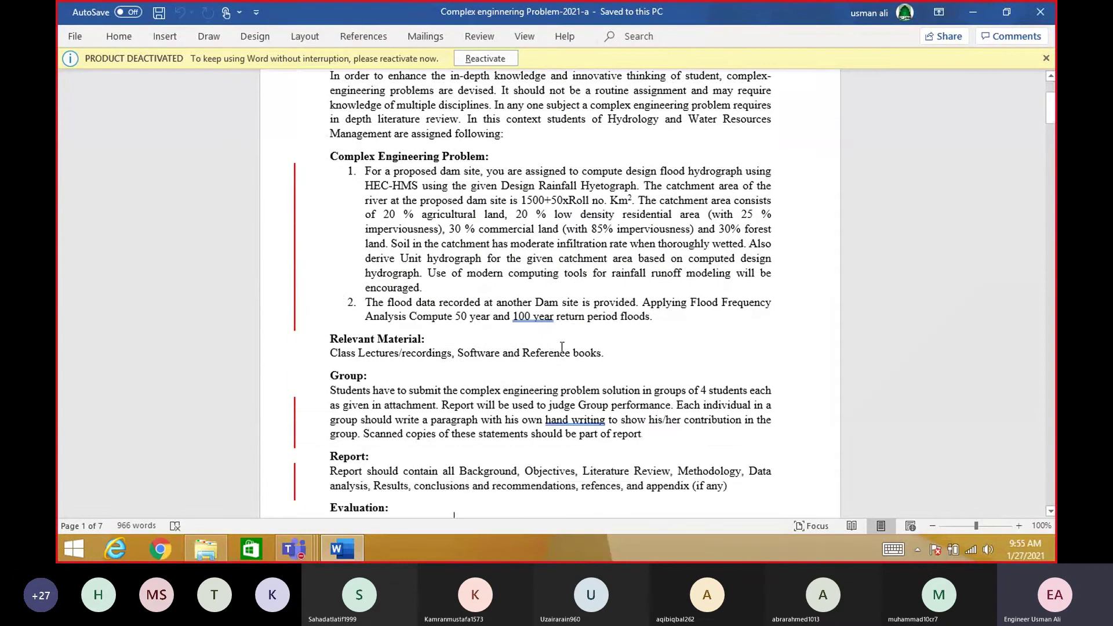
{"action": "scroll", "coordinate": [562, 348], "scroll_direction": "down", "scroll_amount": 3}
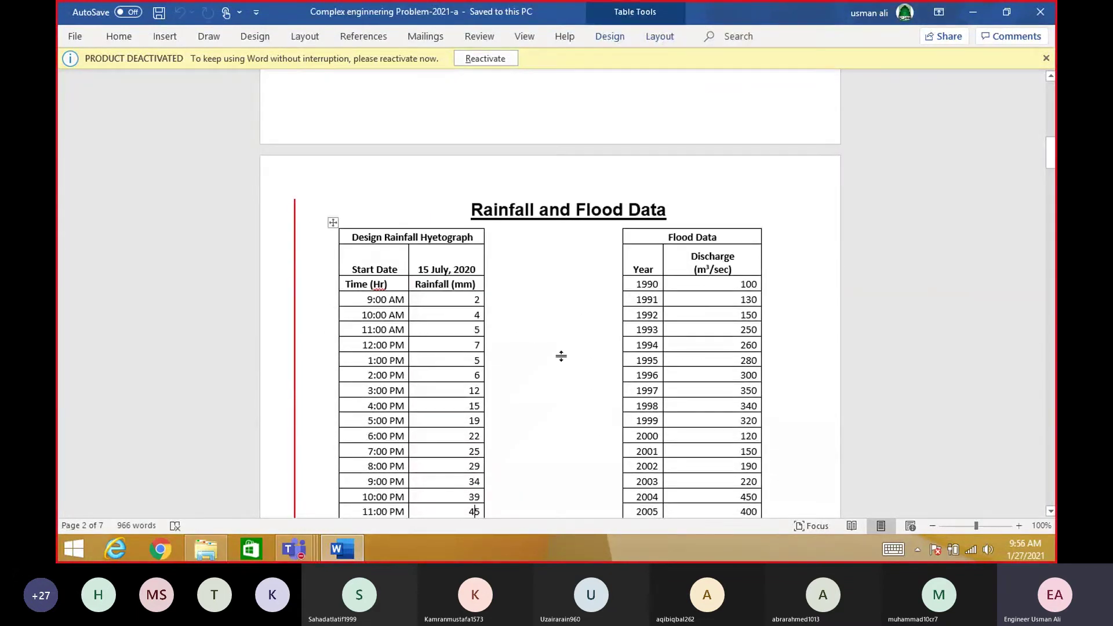
{"action": "key", "text": "Up"}
{"action": "key", "text": "Up"}
{"action": "key", "text": "Up"}
{"action": "key", "text": "Up"}
{"action": "key", "text": "Up"}
{"action": "key", "text": "Up"}
{"action": "key", "text": "Up"}
{"action": "key", "text": "Up"}
{"action": "key", "text": "Up"}
{"action": "key", "text": "Up"}
{"action": "key", "text": "Up"}
{"action": "key", "text": "Up"}
{"action": "key", "text": "Up"}
{"action": "key", "text": "Up"}
{"action": "key", "text": "Up"}
{"action": "key", "text": "Up"}
{"action": "key", "text": "Up"}
{"action": "key", "text": "Up"}
{"action": "key", "text": "Up"}
{"action": "key", "text": "Up"}
{"action": "key", "text": "Up"}
{"action": "key", "text": "Up"}
{"action": "key", "text": "Up"}
{"action": "key", "text": "Up"}
{"action": "key", "text": "Up"}
{"action": "key", "text": "Up"}
{"action": "key", "text": "Up"}
{"action": "key", "text": "Up"}
{"action": "key", "text": "Up"}
{"action": "key", "text": "Up"}
{"action": "key", "text": "Up"}
{"action": "key", "text": "Up"}
{"action": "key", "text": "Up"}
{"action": "key", "text": "Up"}
{"action": "key", "text": "Up"}
{"action": "key", "text": "Up"}
{"action": "key", "text": "Up"}
{"action": "key", "text": "Up"}
{"action": "key", "text": "Up"}
{"action": "key", "text": "Up"}
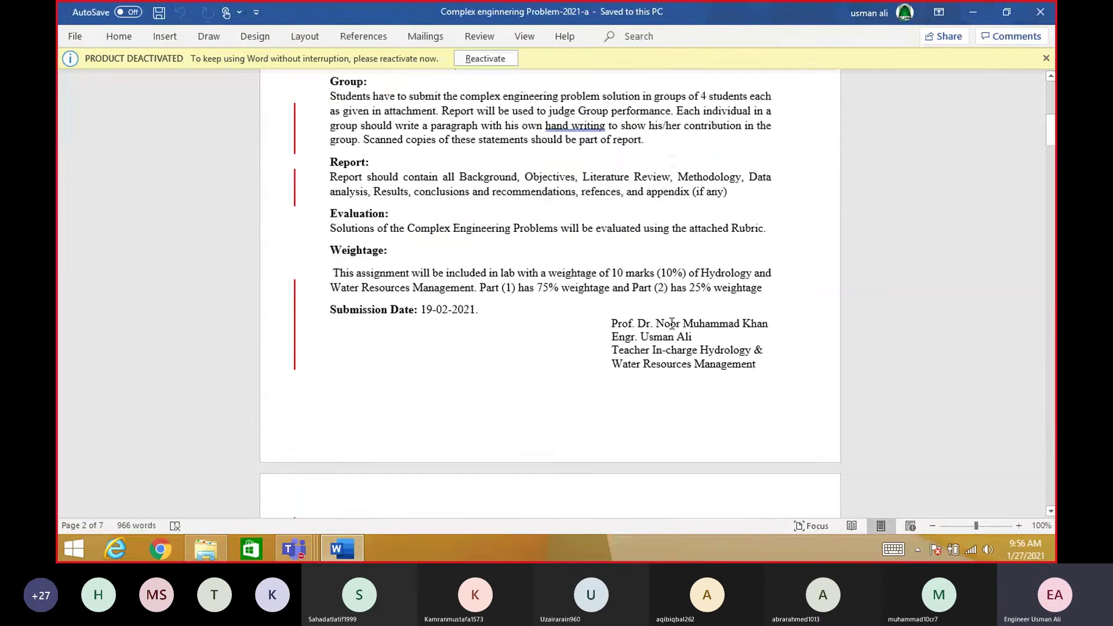
{"action": "scroll", "coordinate": [672, 323], "scroll_direction": "up", "scroll_amount": 4}
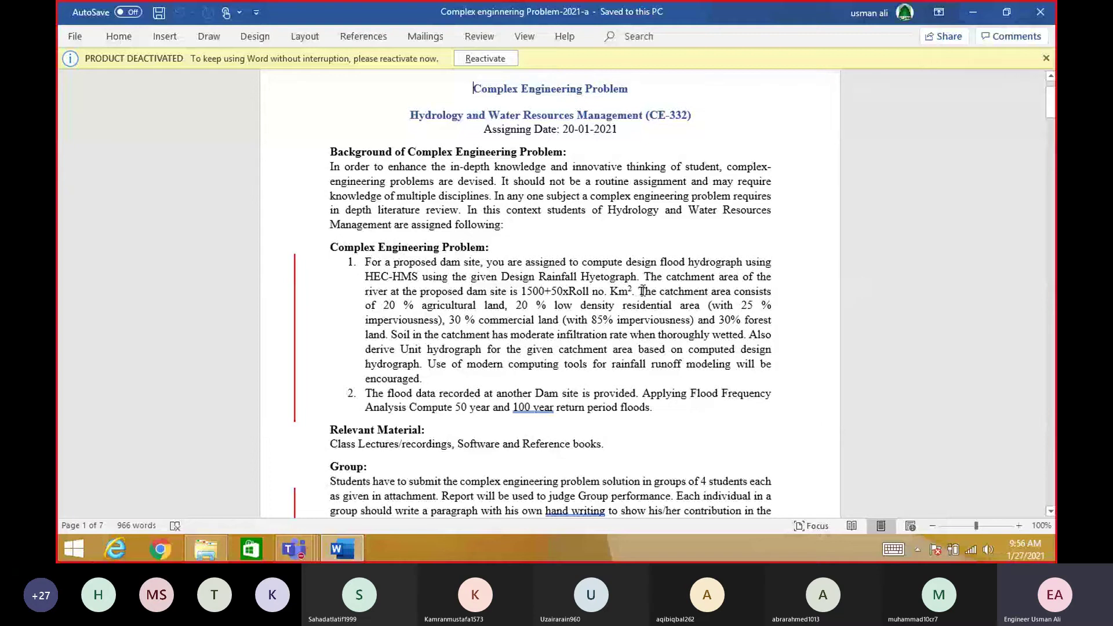
- Highlight the sentences in problem 1 describing the catchment's land use, imperviousness and infiltration rate
{"action": "left_click_drag", "start_coordinate": [638, 291], "coordinate": [775, 334]}
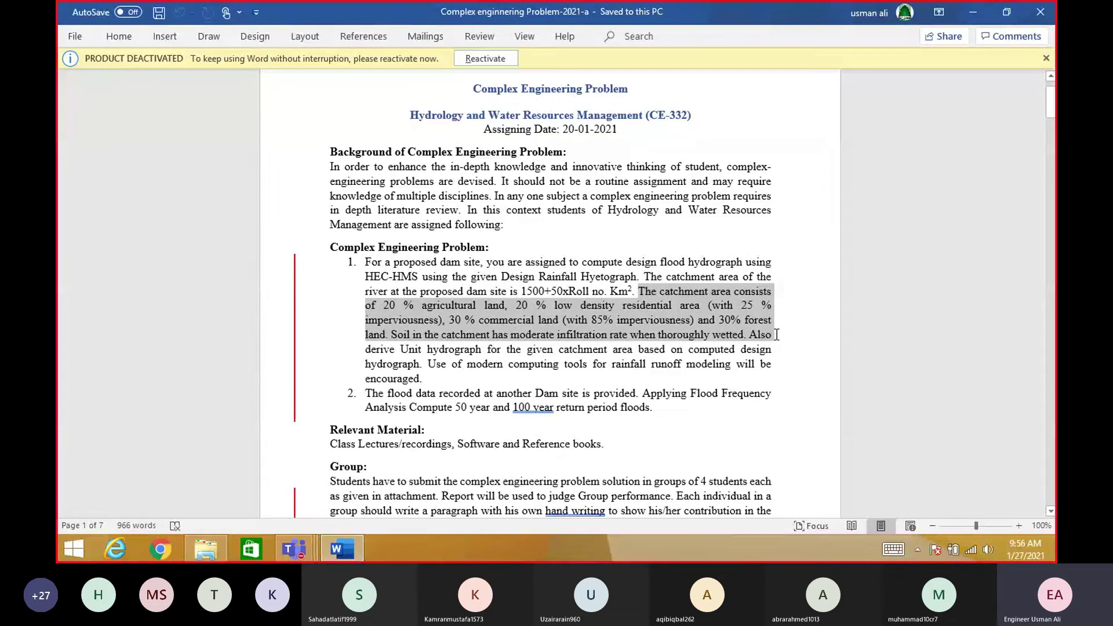
{"action": "left_click", "coordinate": [620, 310]}
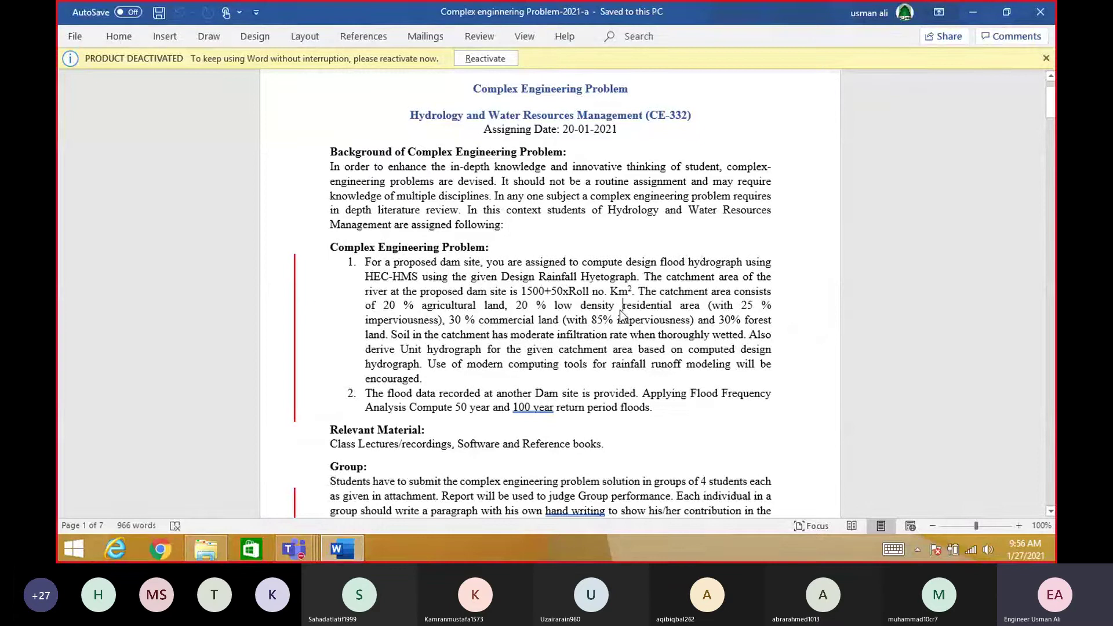
{"action": "left_click_drag", "start_coordinate": [633, 291], "coordinate": [684, 320]}
{"action": "left_click", "coordinate": [419, 272]}
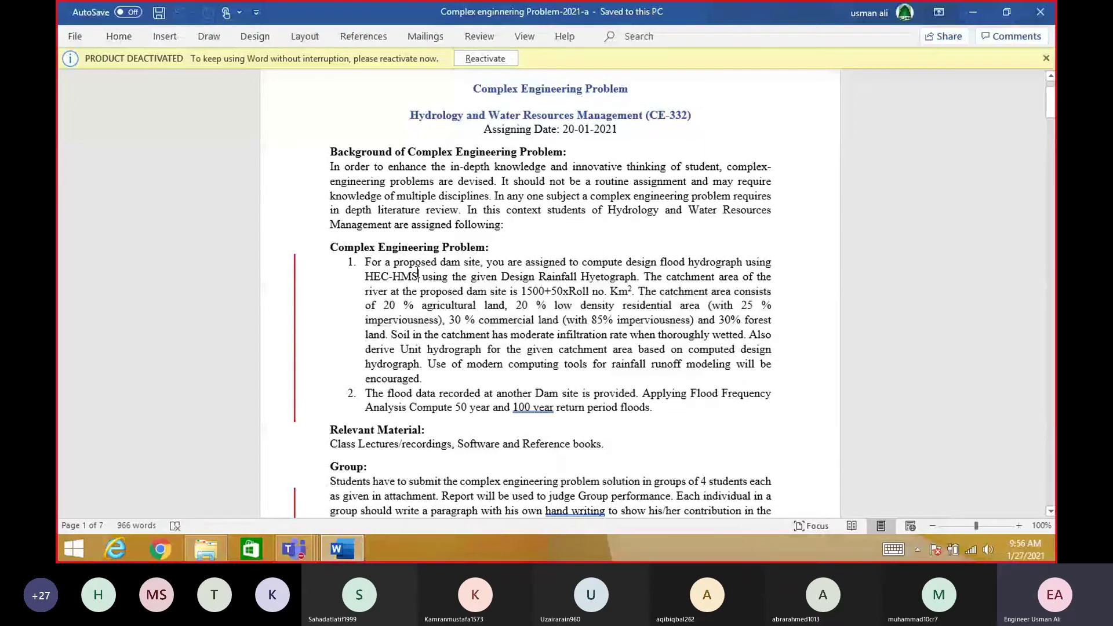
- Highlight "HEC-HMS" and the passage on deriving the unit hydrograph in problem 1, and clear the selection
{"action": "left_click_drag", "start_coordinate": [420, 276], "coordinate": [367, 278]}
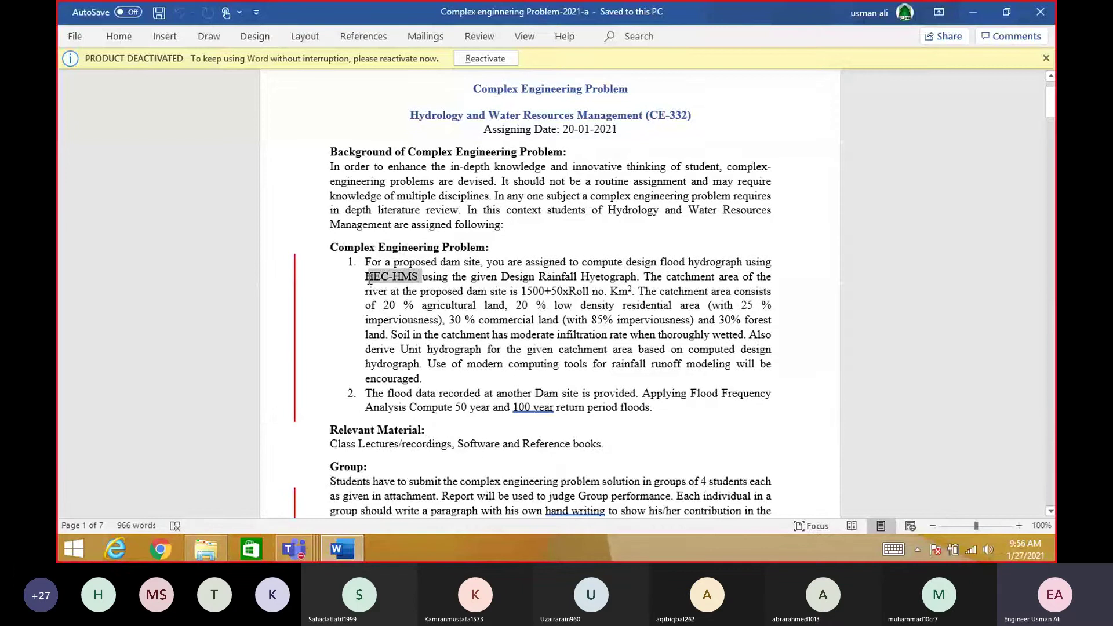
{"action": "left_click", "coordinate": [399, 301]}
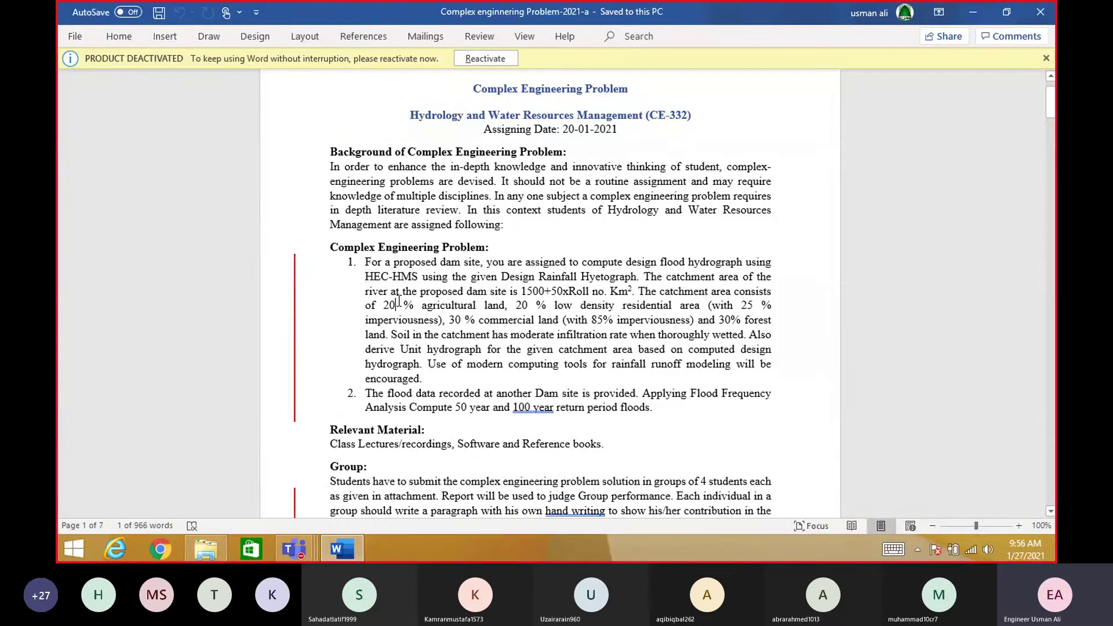
{"action": "left_click_drag", "start_coordinate": [421, 277], "coordinate": [372, 268]}
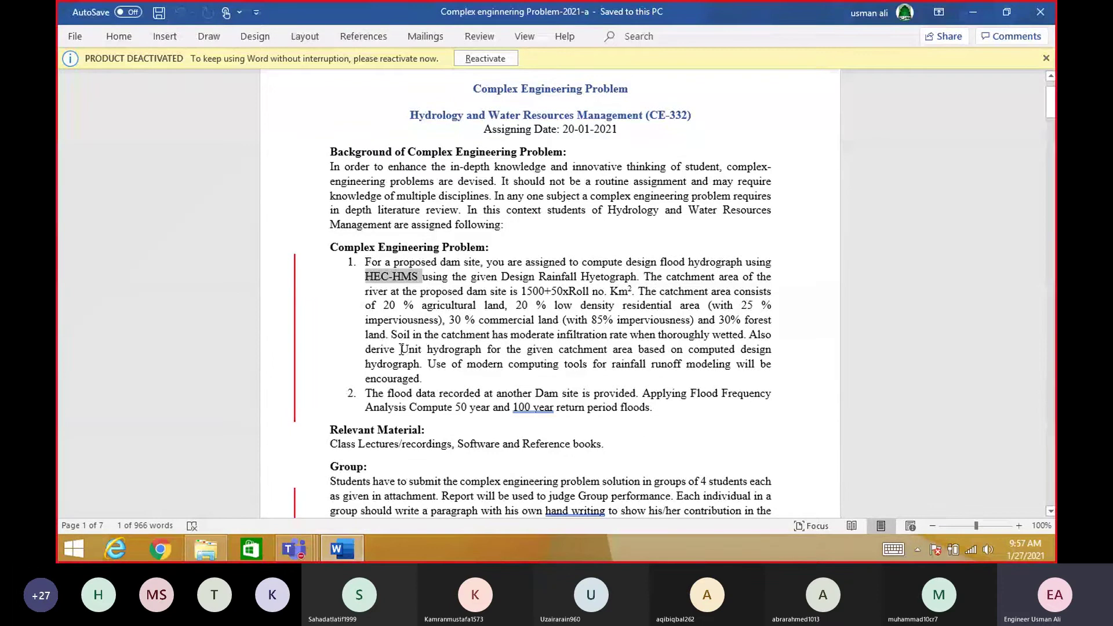
{"action": "left_click_drag", "start_coordinate": [402, 349], "coordinate": [430, 380]}
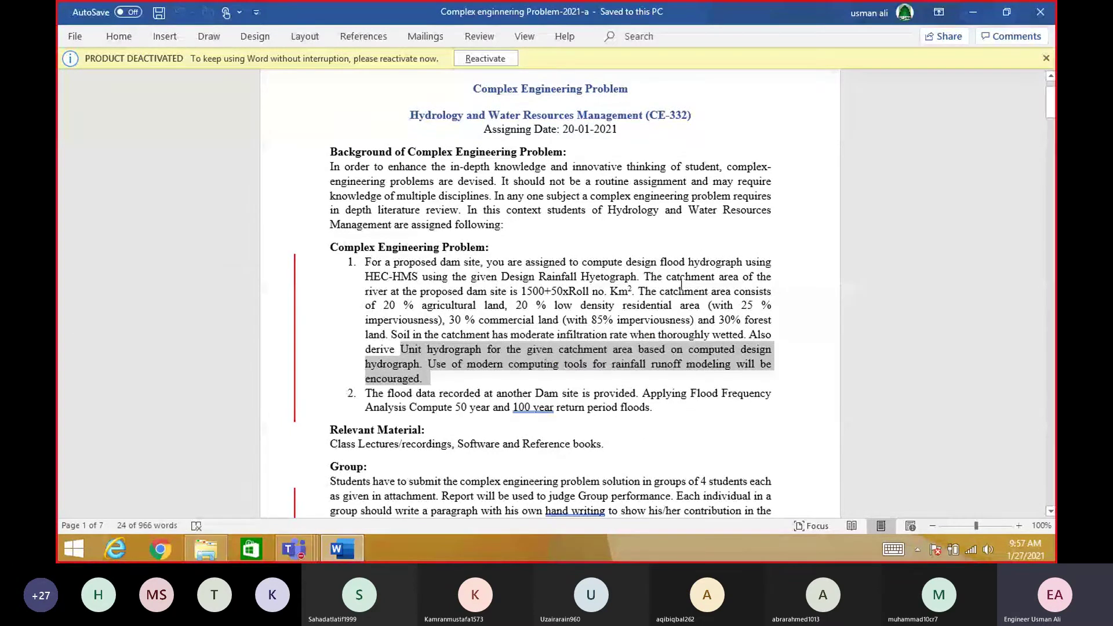
{"action": "left_click", "coordinate": [519, 335]}
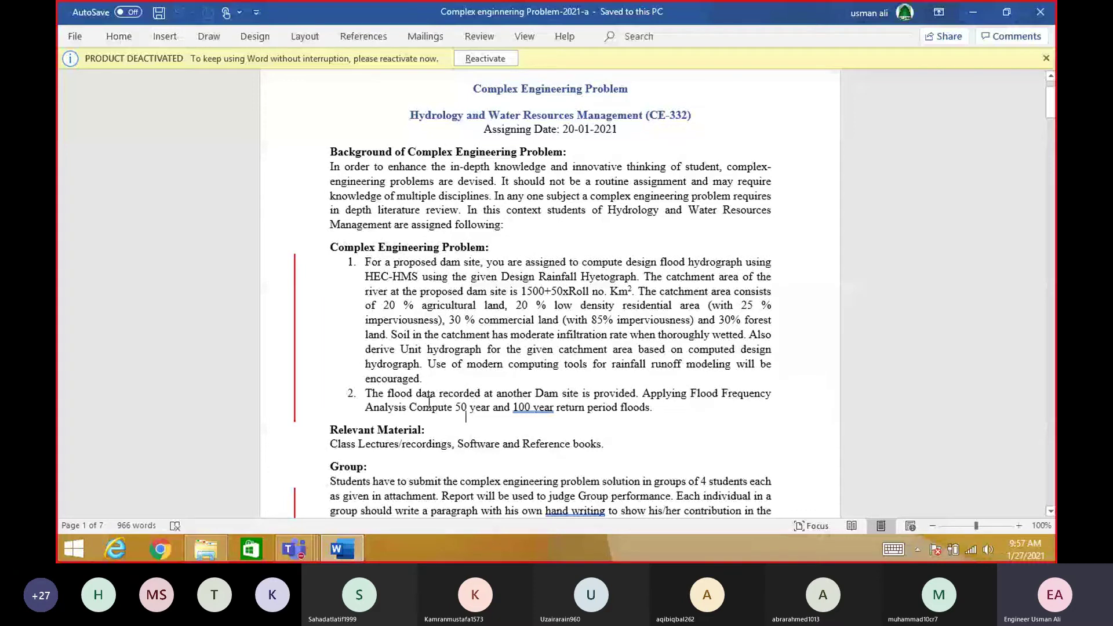
- Review the Design Rainfall Hyetograph and Flood Data tables, and return to the problem statement on page 1
{"action": "scroll", "coordinate": [429, 402], "scroll_direction": "down", "scroll_amount": 5}
{"action": "scroll", "coordinate": [429, 402], "scroll_direction": "down", "scroll_amount": 10}
{"action": "scroll", "coordinate": [429, 402], "scroll_direction": "down", "scroll_amount": 1}
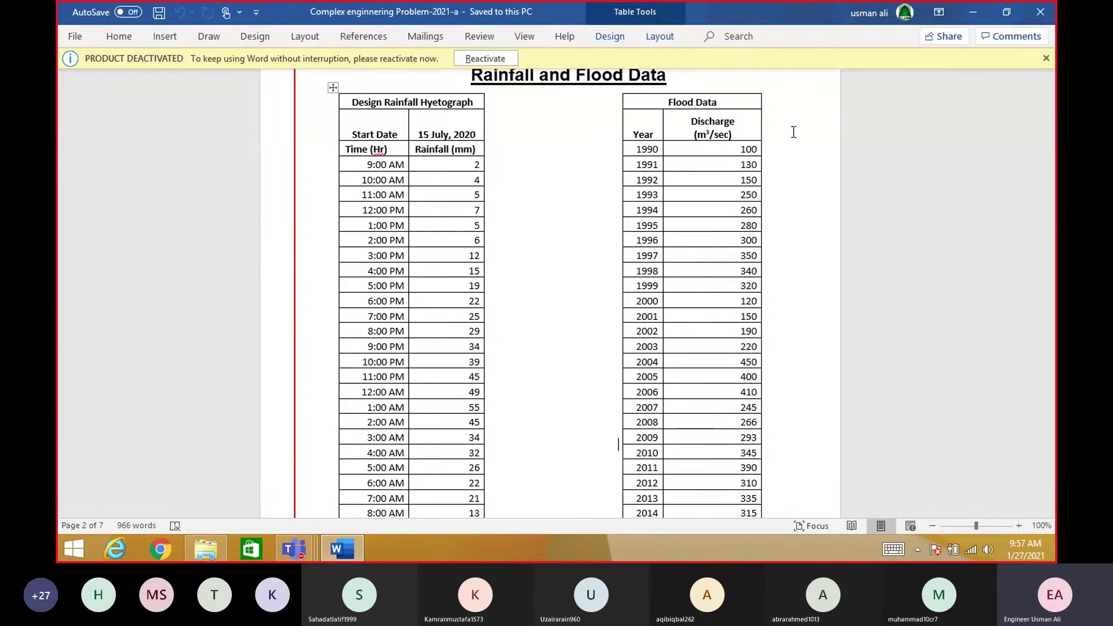
{"action": "scroll", "coordinate": [794, 132], "scroll_direction": "up", "scroll_amount": 10}
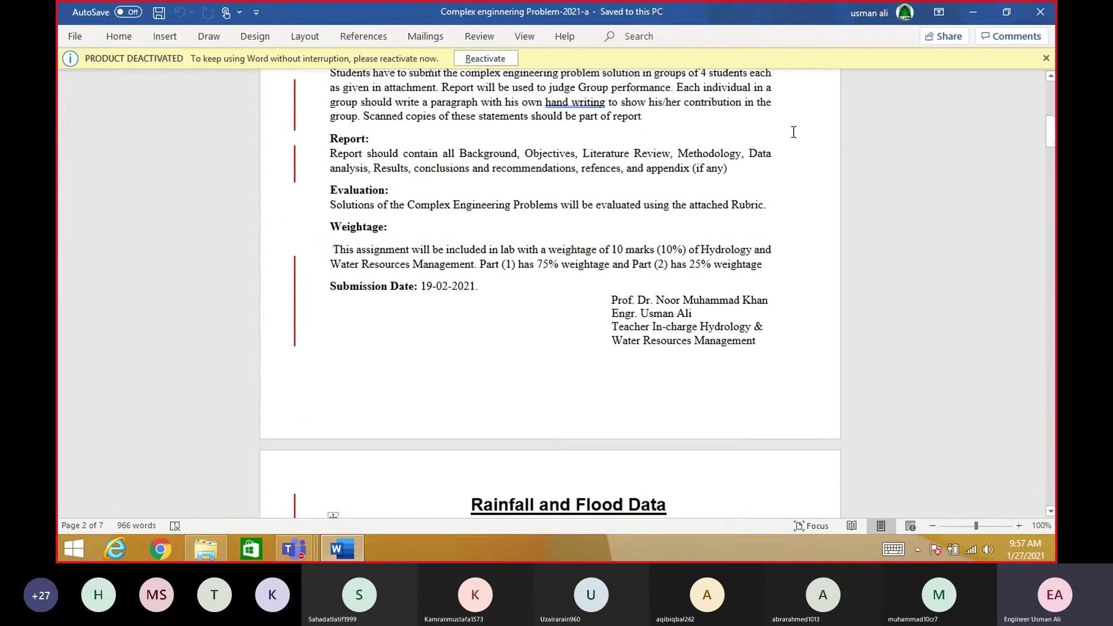
{"action": "scroll", "coordinate": [794, 132], "scroll_direction": "up", "scroll_amount": 2}
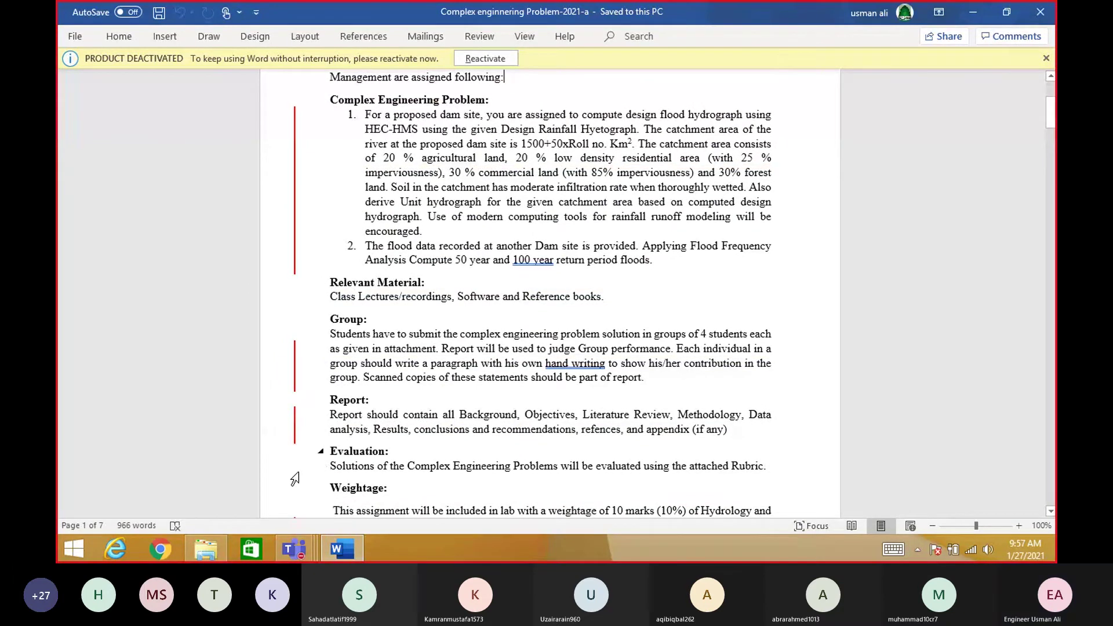
- Open New Microsoft PowerPoint Presentation from the desktop, dismiss the activation notice and show its discharge versus return interval chart as a slide show
{"action": "left_click", "coordinate": [973, 12]}
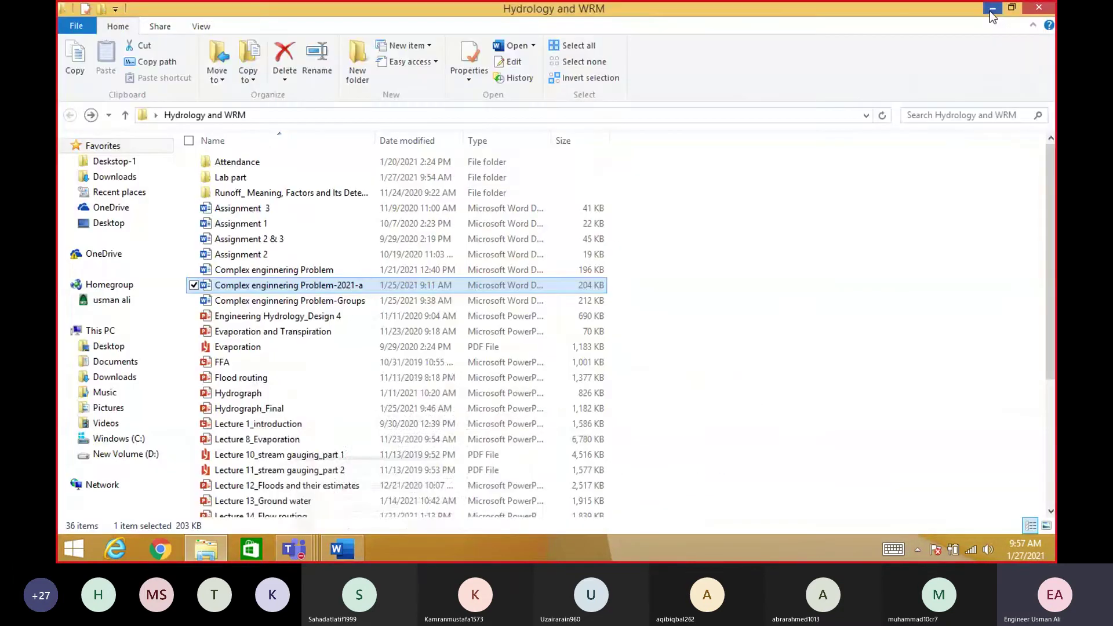
{"action": "left_click", "coordinate": [973, 11]}
{"action": "double_click", "coordinate": [140, 498]}
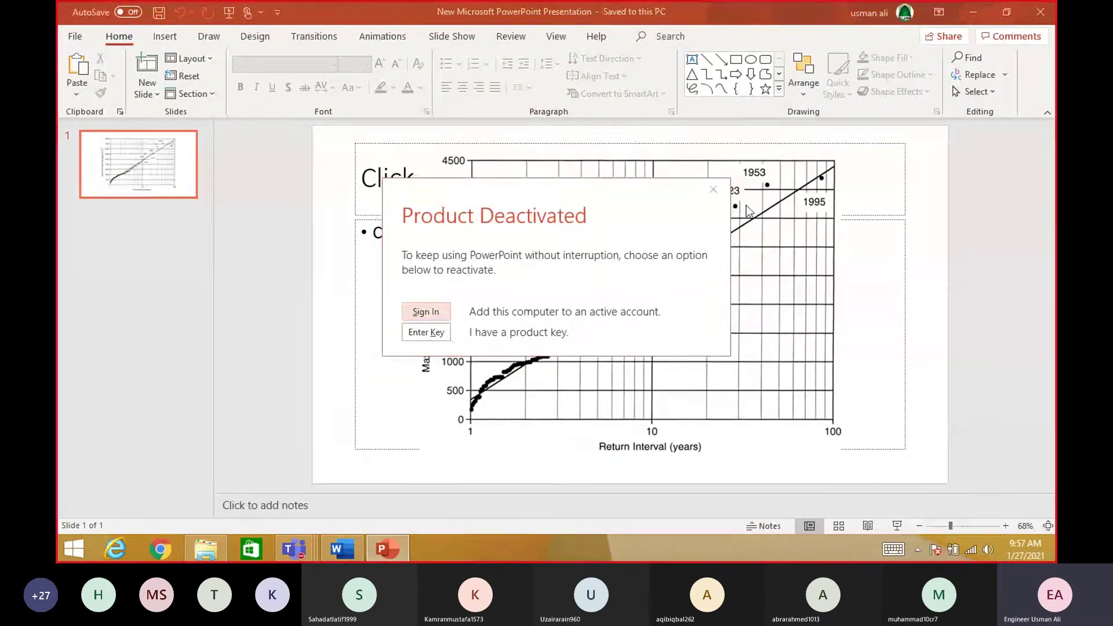
{"action": "left_click", "coordinate": [714, 189]}
{"action": "left_click", "coordinate": [896, 526]}
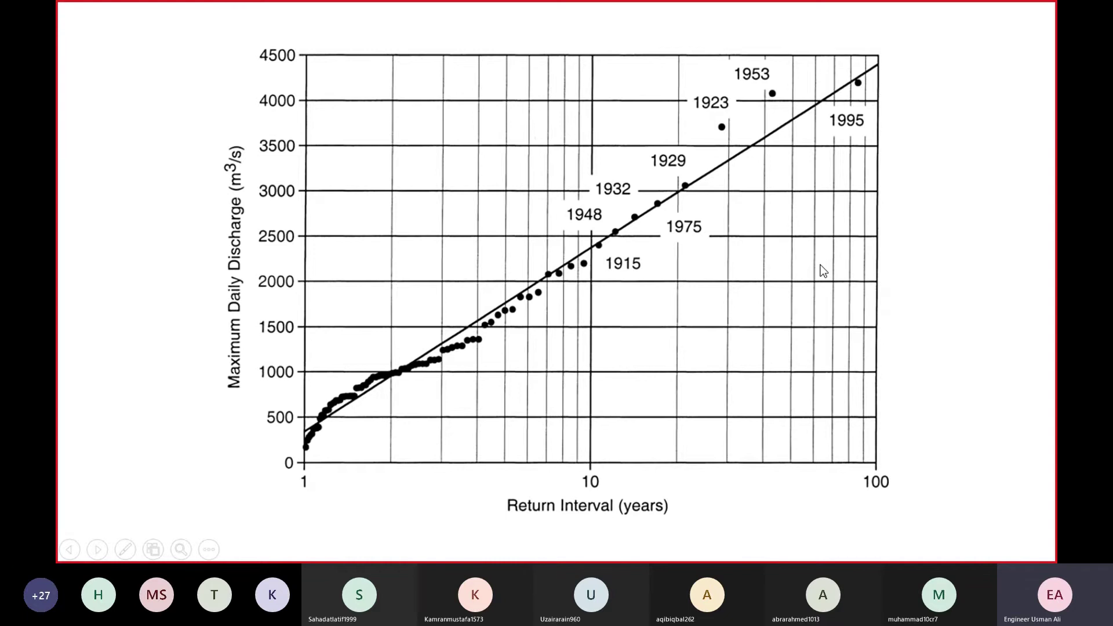
- End the slide show, close the presentation and switch back to the assignment document in Word
{"action": "key", "text": "Escape"}
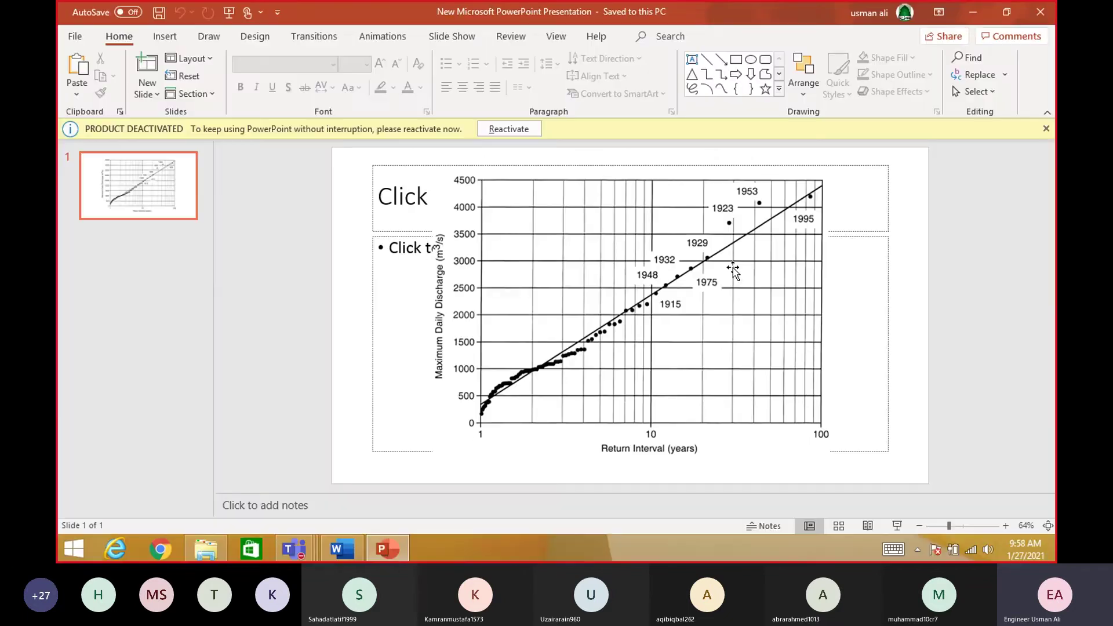
{"action": "left_click", "coordinate": [1040, 19]}
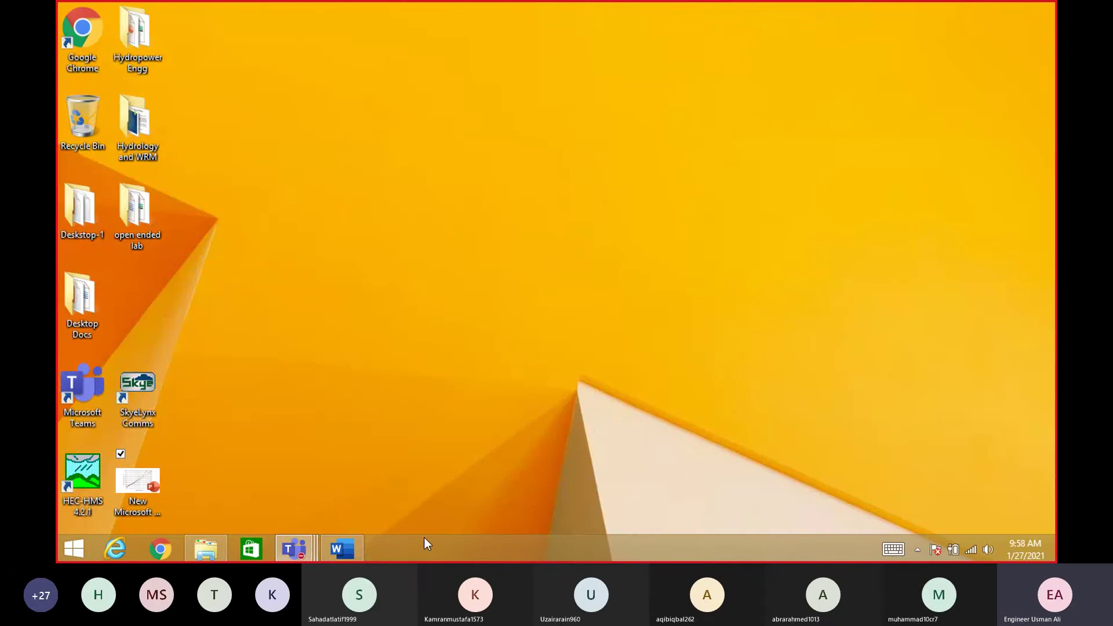
{"action": "left_click", "coordinate": [342, 550]}
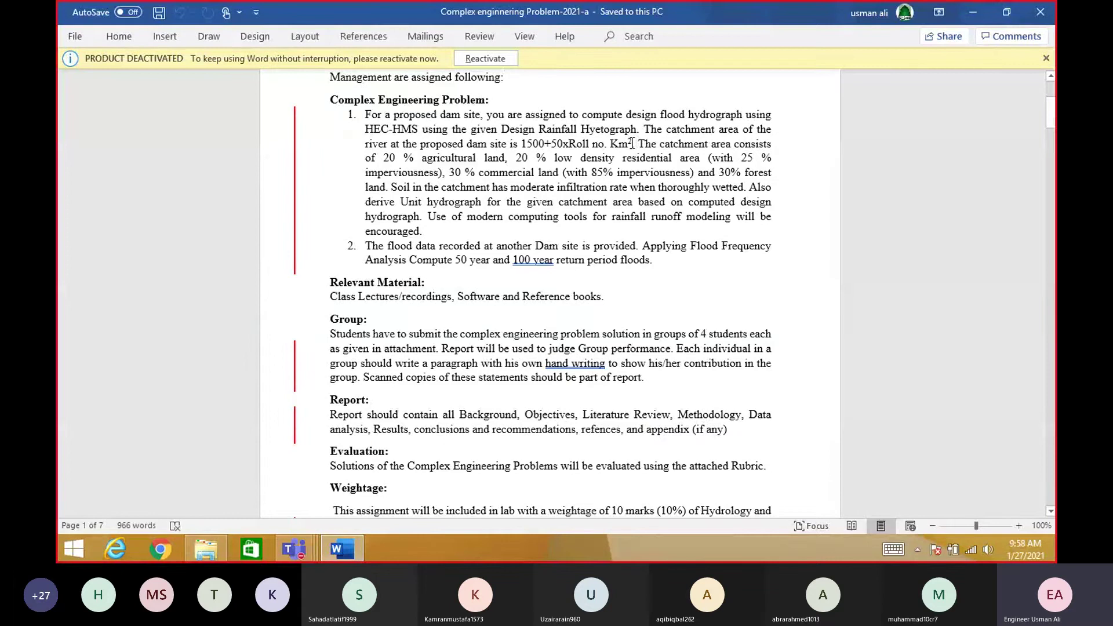
- Highlight the catchment area formula "1500+50xRoll no. Km²" in problem 1, return to the title and close the document
{"action": "left_click_drag", "start_coordinate": [632, 143], "coordinate": [518, 146]}
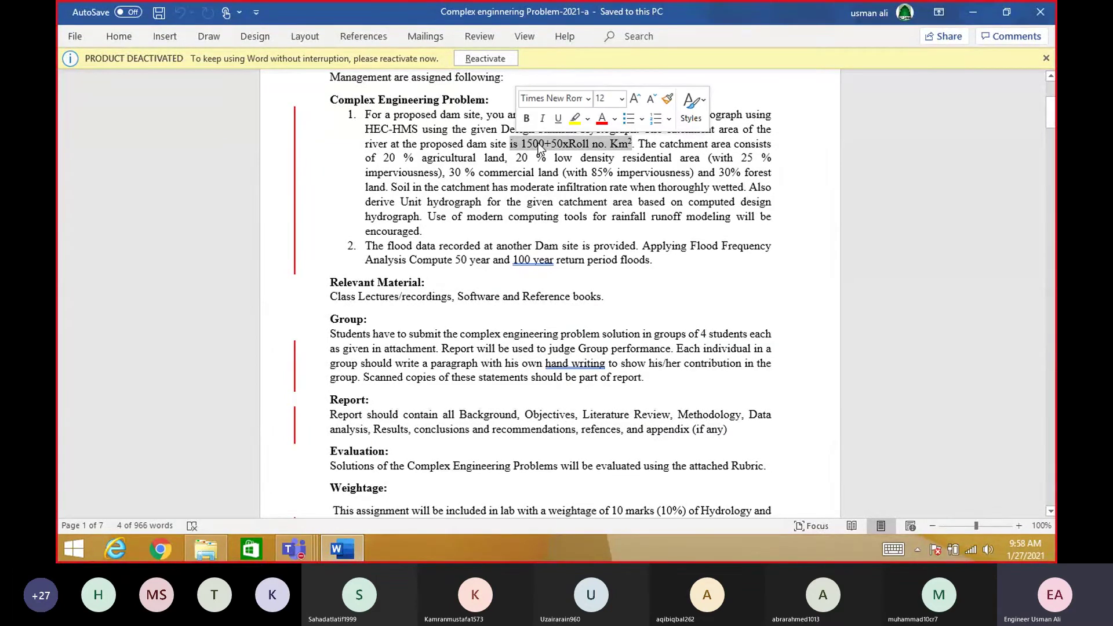
{"action": "left_click", "coordinate": [539, 148]}
{"action": "left_click_drag", "start_coordinate": [520, 145], "coordinate": [633, 144]}
{"action": "left_click", "coordinate": [551, 260]}
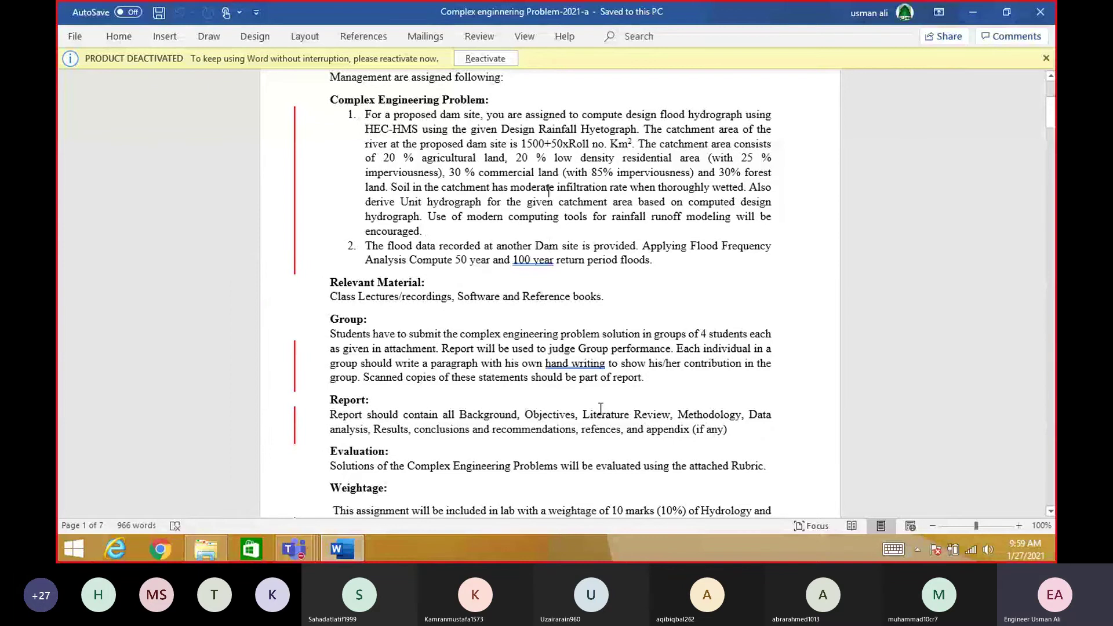
{"action": "scroll", "coordinate": [601, 409], "scroll_direction": "up", "scroll_amount": 2}
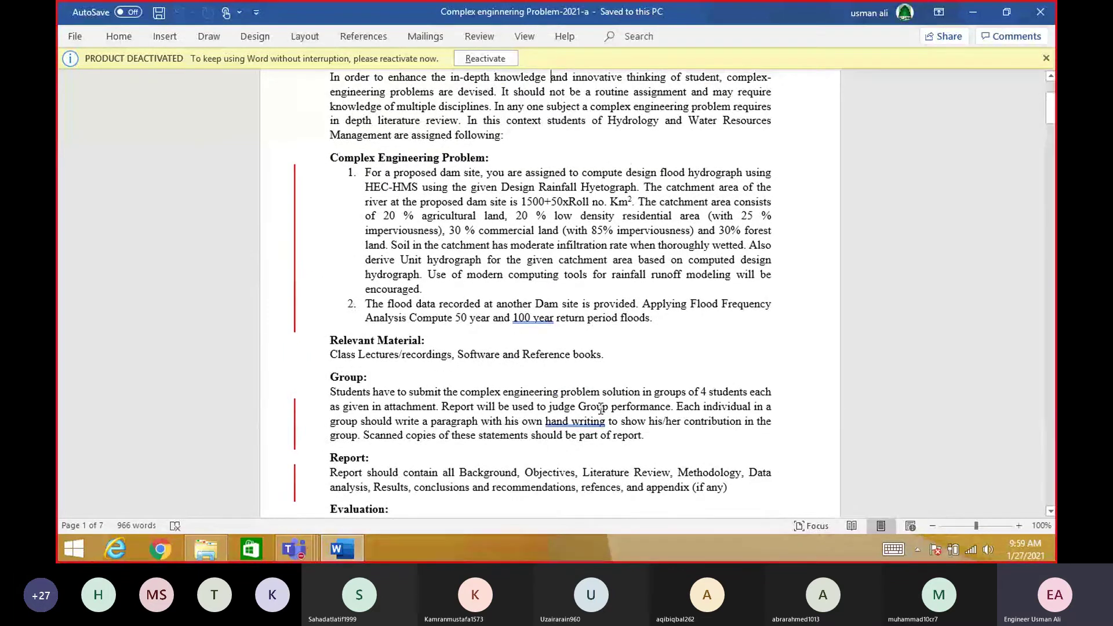
{"action": "scroll", "coordinate": [601, 409], "scroll_direction": "up", "scroll_amount": 1}
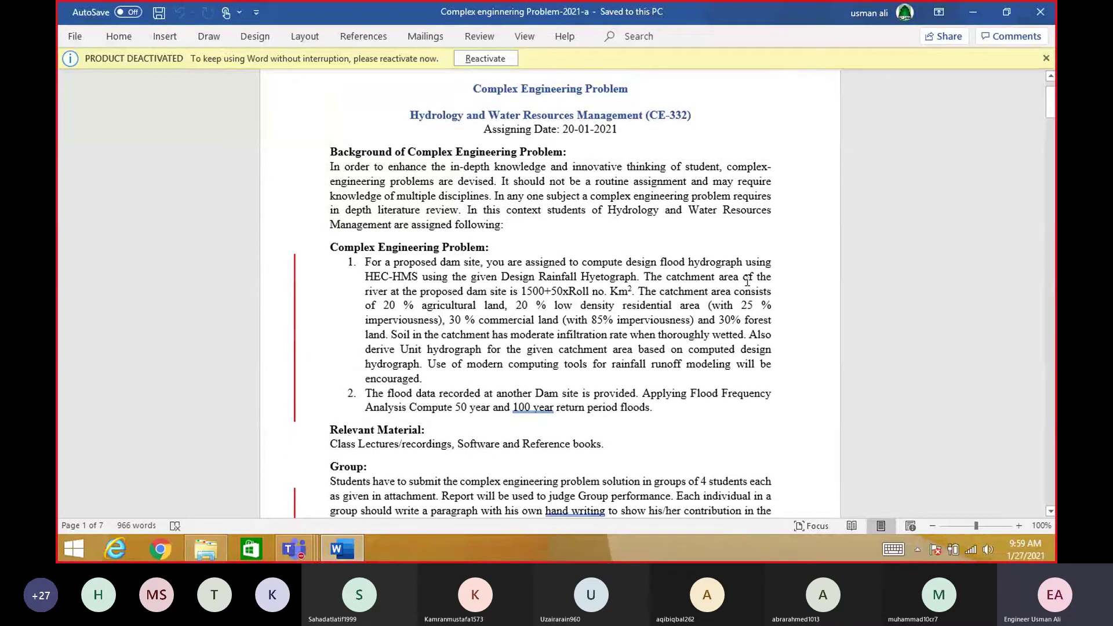
{"action": "key", "text": "alt+F4"}
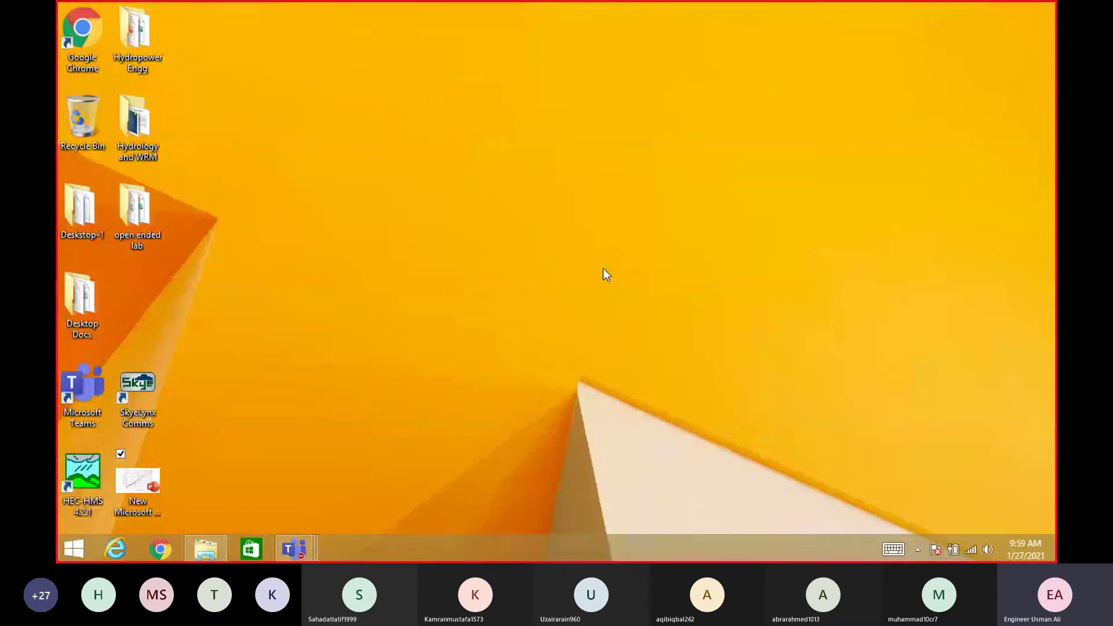
- Refresh the desktop and launch HEC-HMS 4.2.1
{"action": "right_click", "coordinate": [446, 197]}
{"action": "left_click", "coordinate": [361, 238]}
{"action": "double_click", "coordinate": [77, 482]}
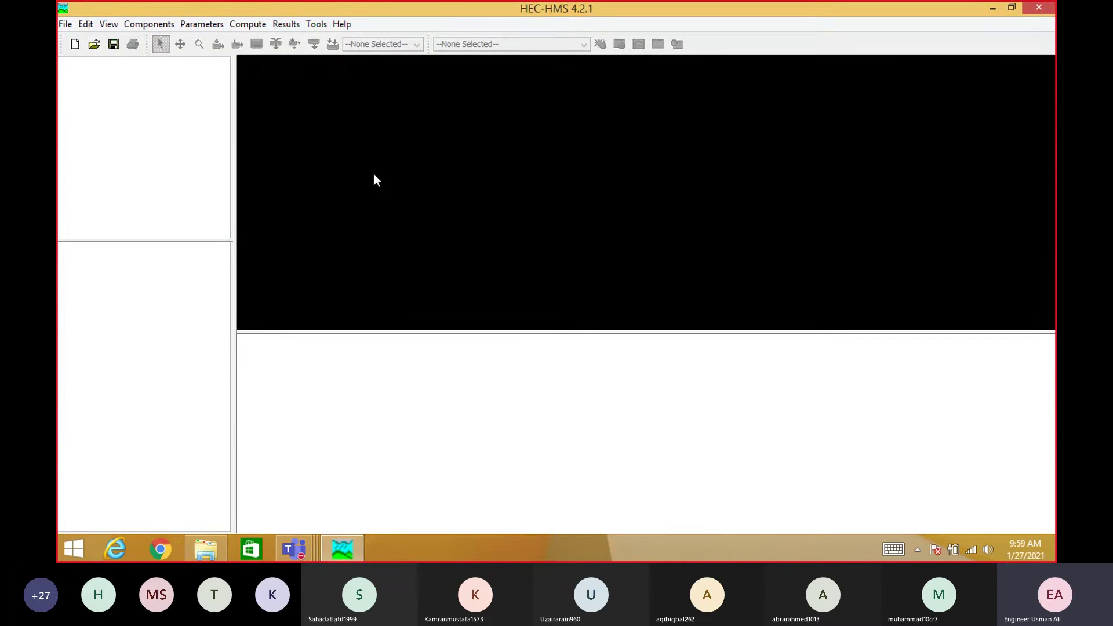
- Create a new project named CEP2 with Metric as the default unit system
{"action": "left_click", "coordinate": [65, 27]}
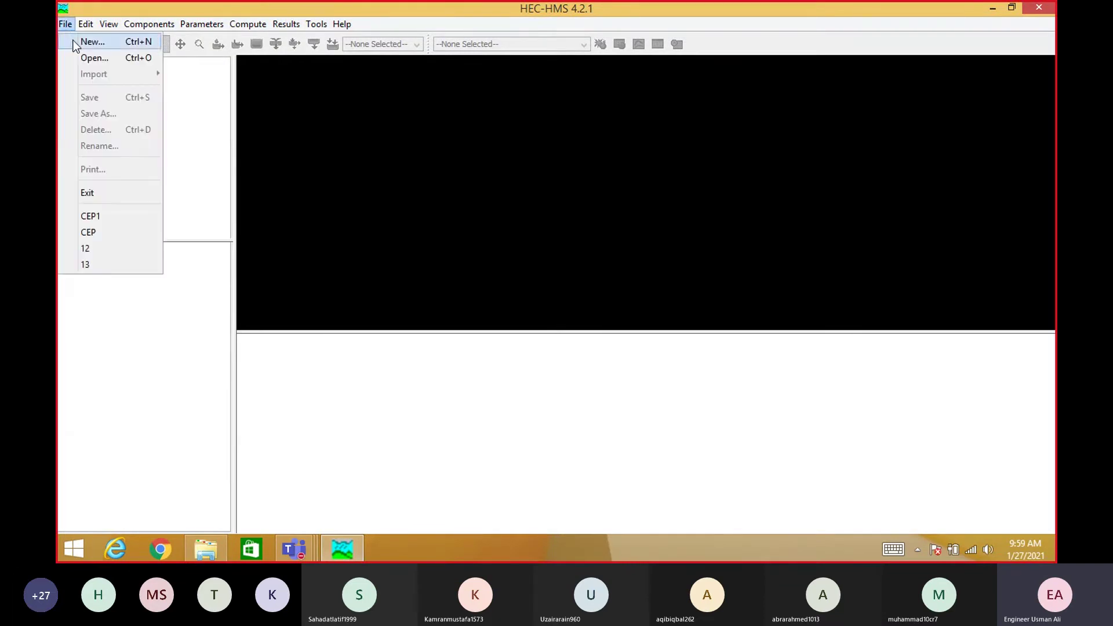
{"action": "left_click", "coordinate": [75, 42]}
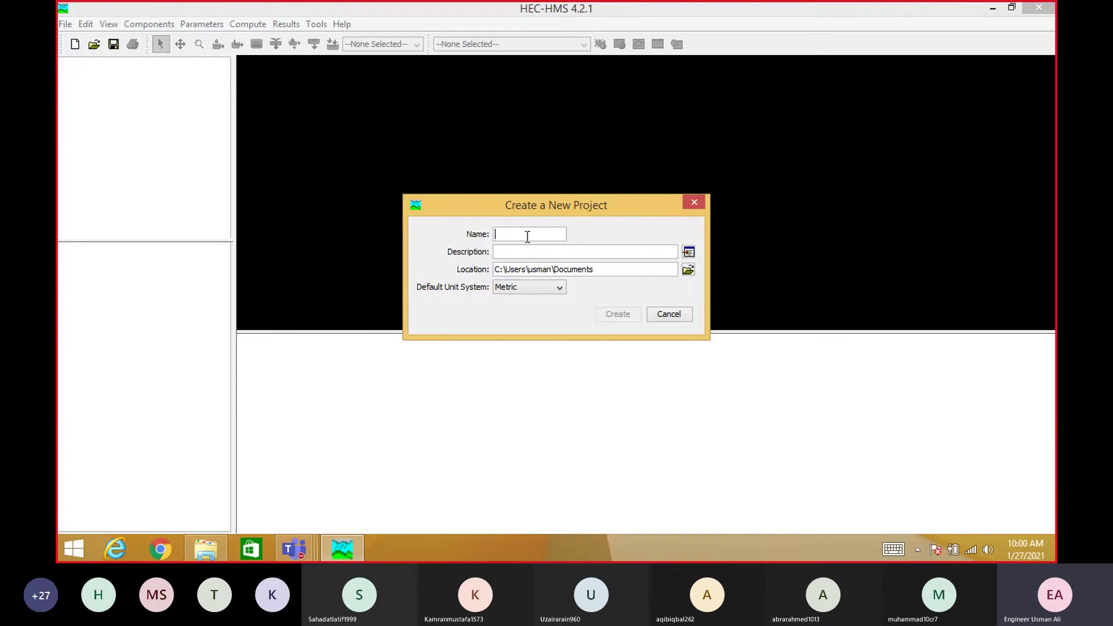
{"action": "type", "text": "CEP2"}
{"action": "left_click", "coordinate": [498, 251]}
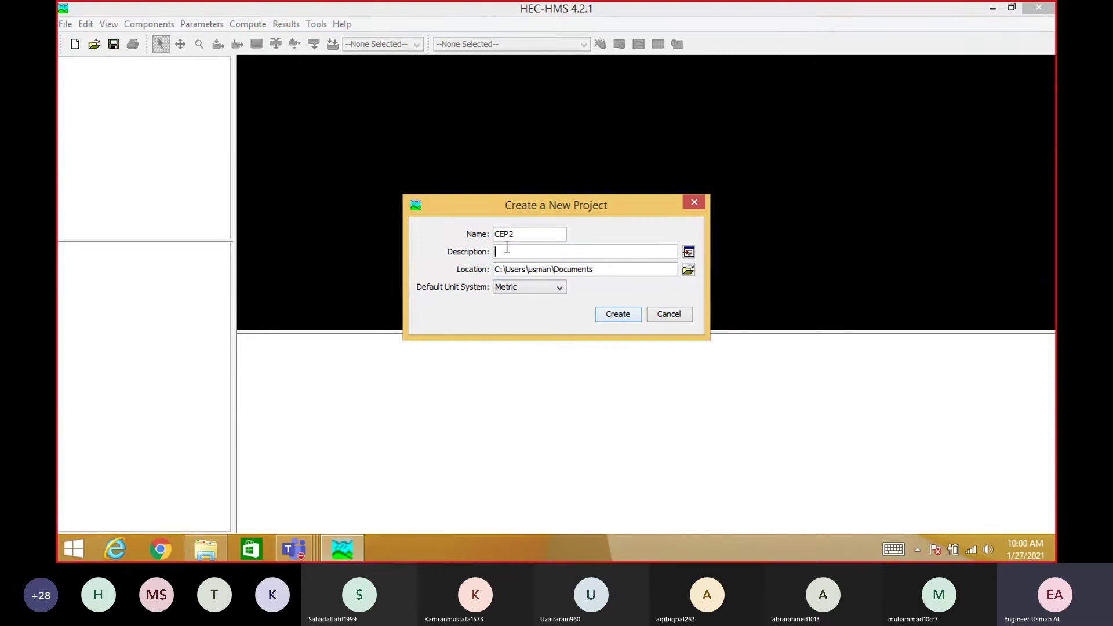
{"action": "left_click", "coordinate": [504, 288]}
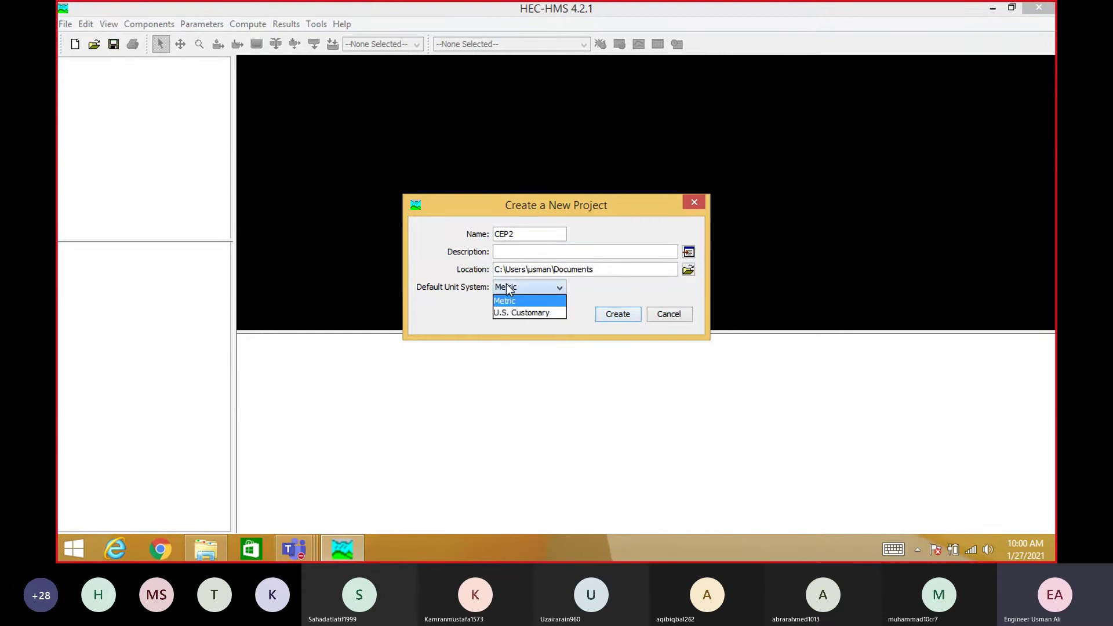
{"action": "left_click", "coordinate": [507, 301]}
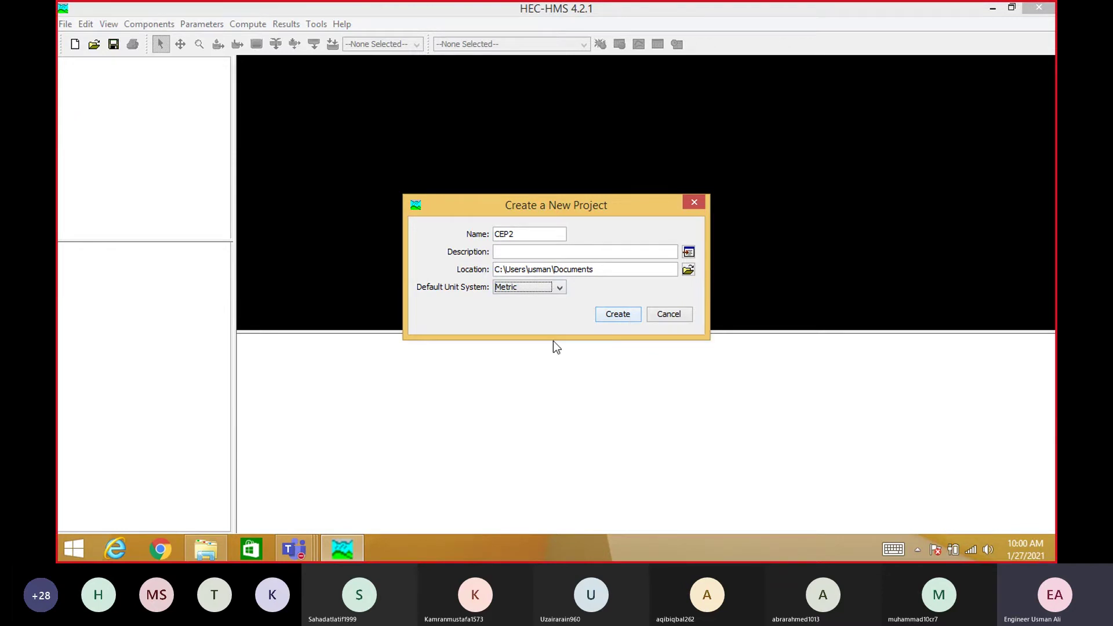
{"action": "left_click", "coordinate": [621, 313]}
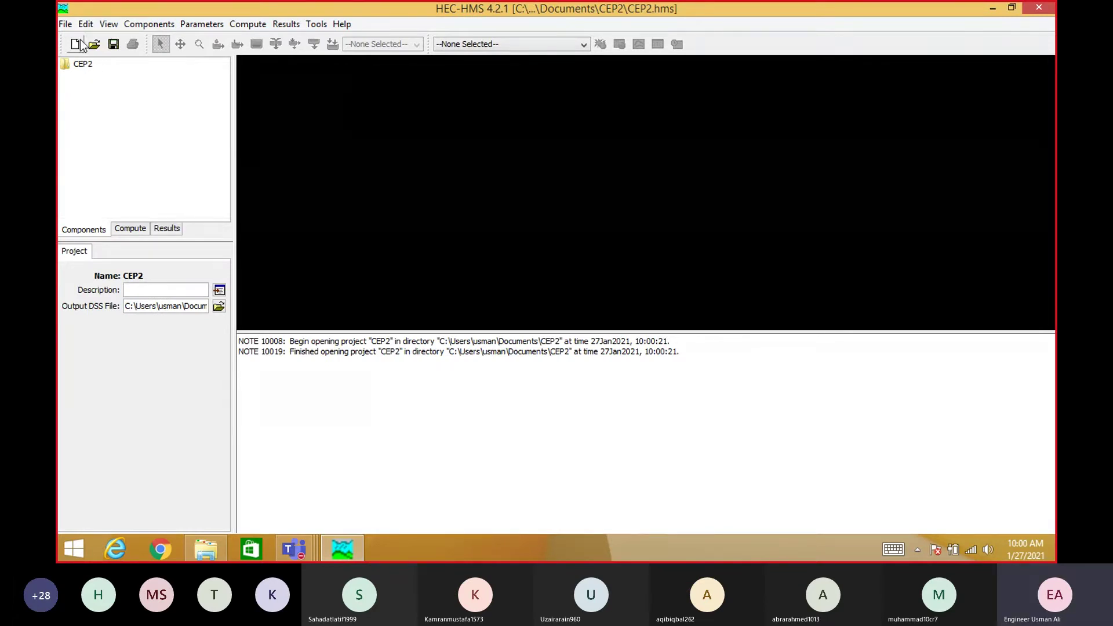
- Create a basin model with the suggested name Basin 1 and close the Basin Model Manager
{"action": "left_click", "coordinate": [148, 26]}
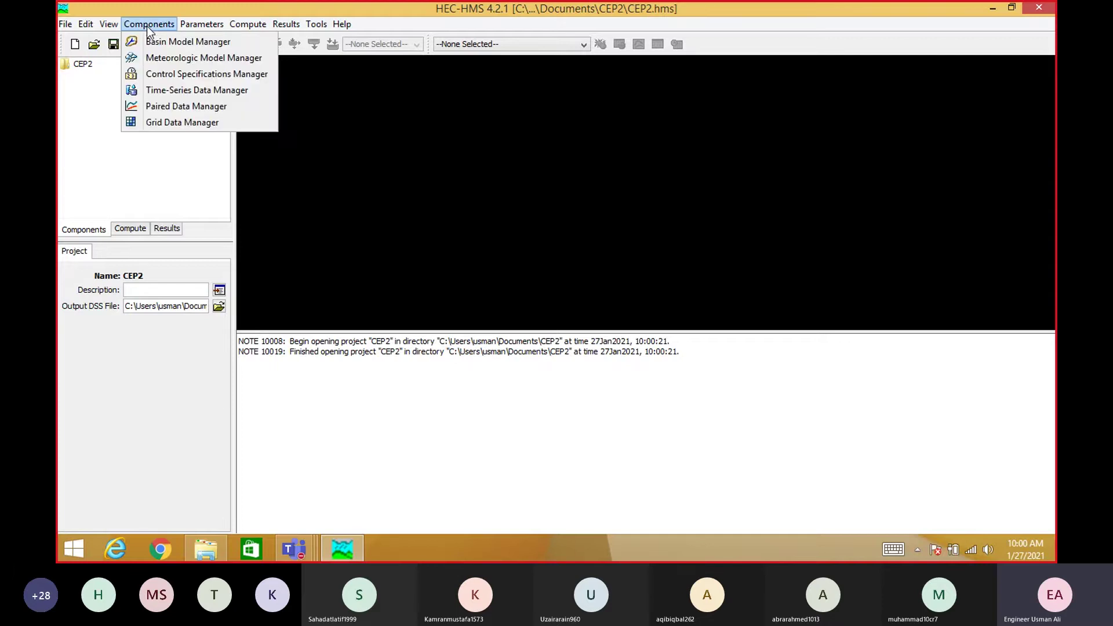
{"action": "left_click", "coordinate": [164, 42]}
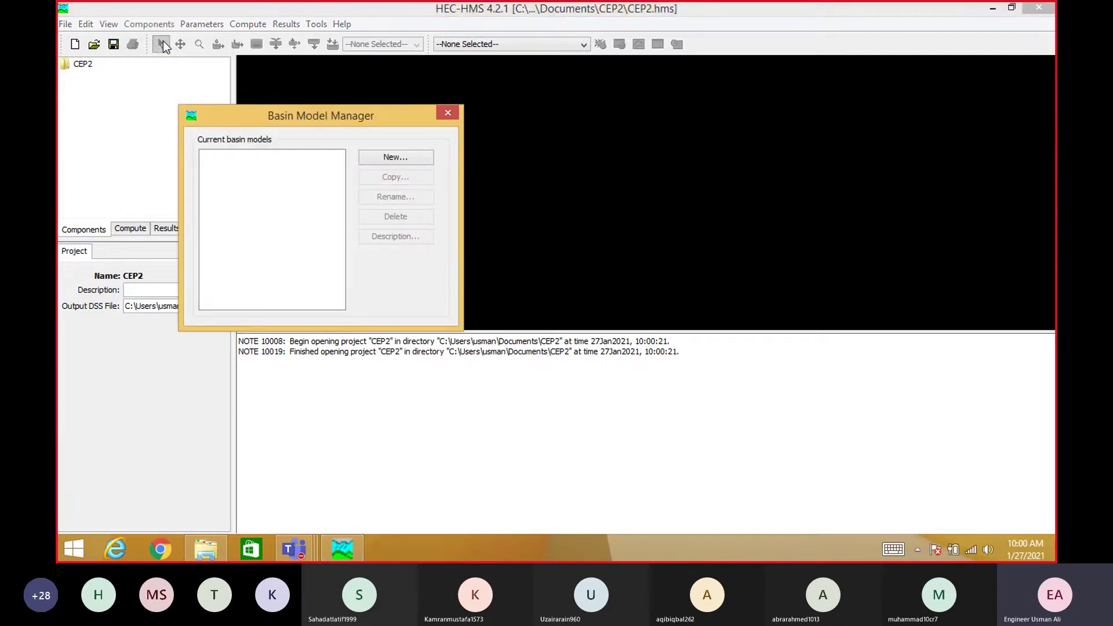
{"action": "left_click", "coordinate": [406, 155]}
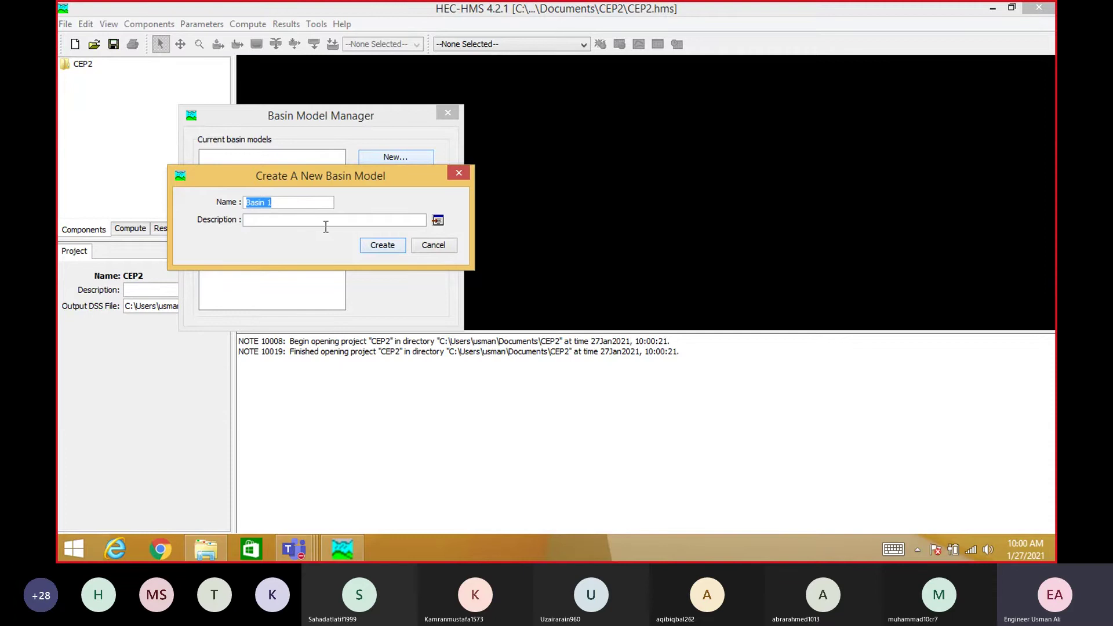
{"action": "left_click", "coordinate": [383, 245]}
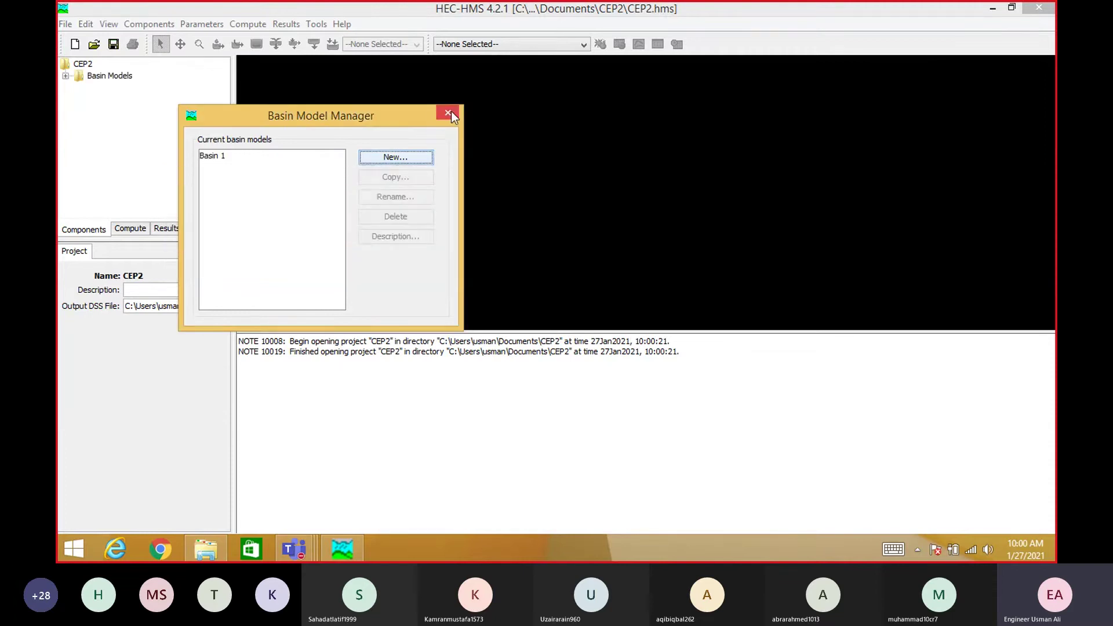
{"action": "left_click", "coordinate": [157, 104]}
- Expand the basin models in the project, open Basin 1 and maximize its map window
{"action": "double_click", "coordinate": [108, 79]}
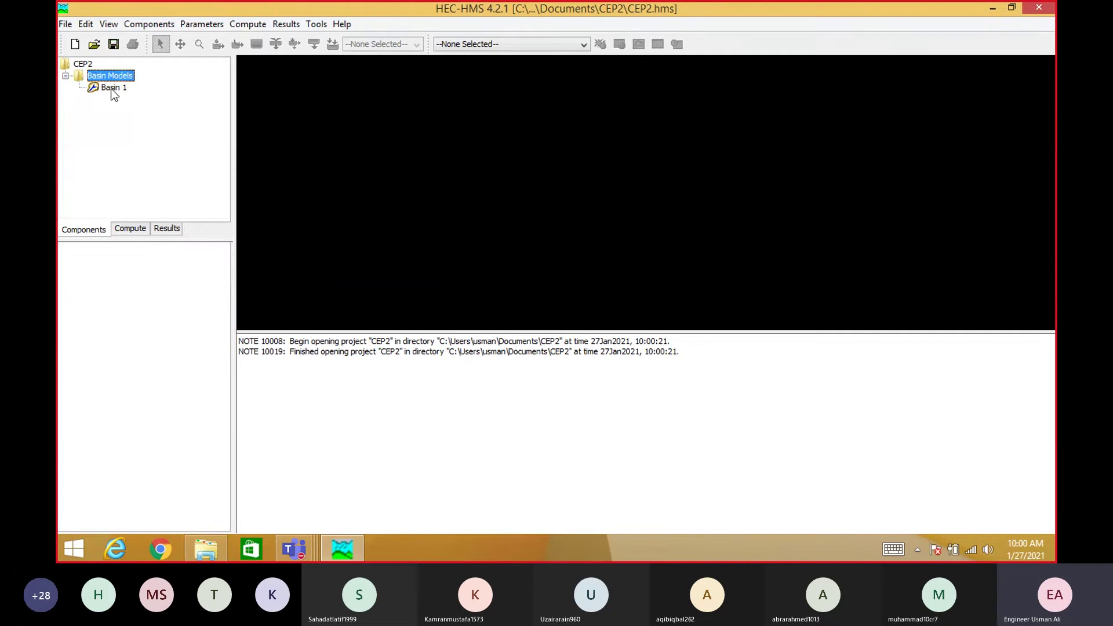
{"action": "left_click", "coordinate": [112, 90]}
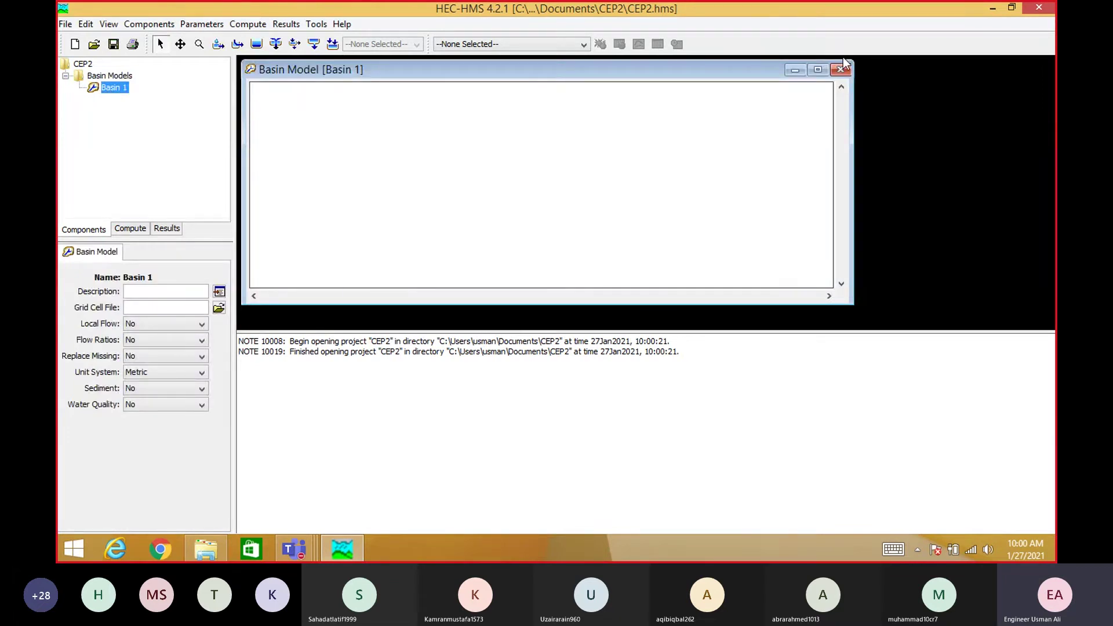
{"action": "left_click", "coordinate": [818, 69]}
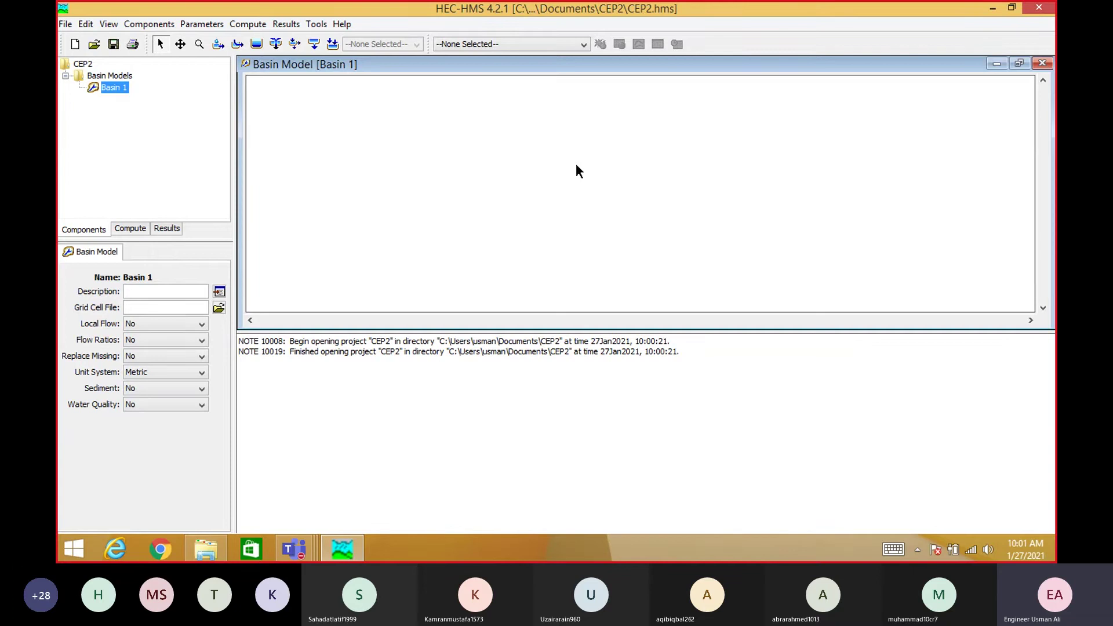
- Place a subbasin element in the upper right part of the basin map, keeping the name Subbasin-1
{"action": "left_click", "coordinate": [219, 46]}
{"action": "left_click", "coordinate": [733, 135]}
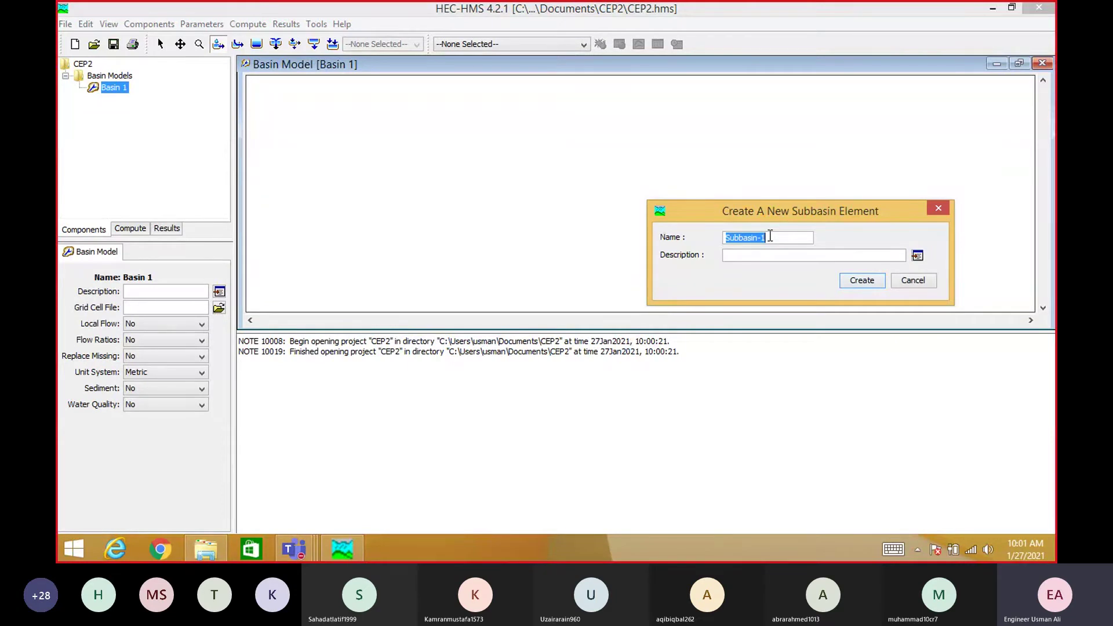
{"action": "left_click", "coordinate": [863, 280]}
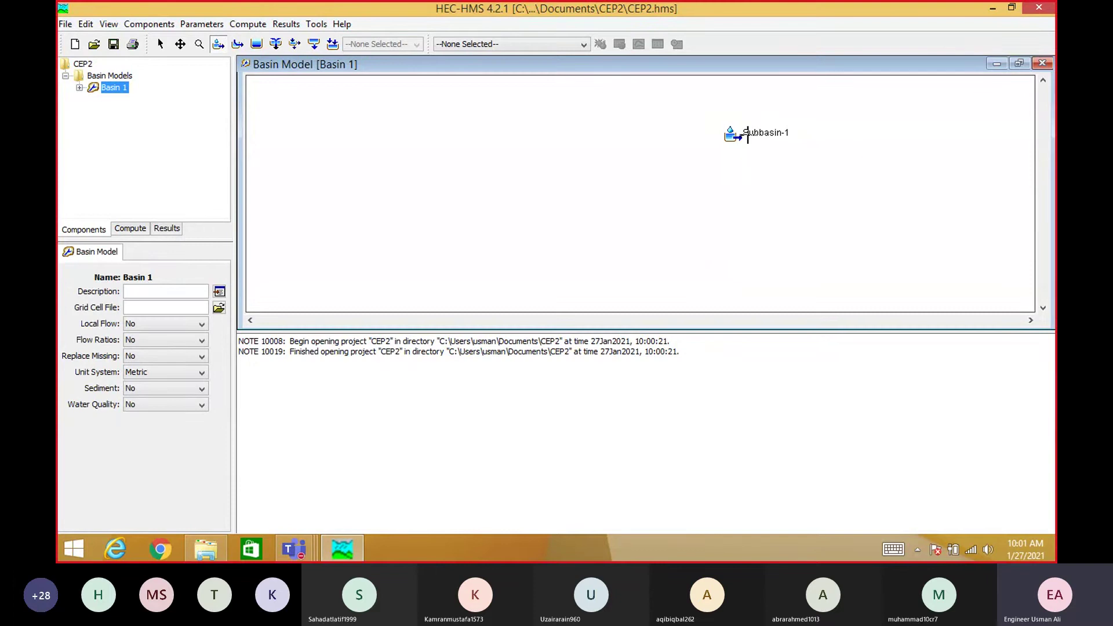
- Place a junction named Outlet below and to the left of Subbasin-1 on the basin map, and save the project
{"action": "left_click", "coordinate": [282, 51]}
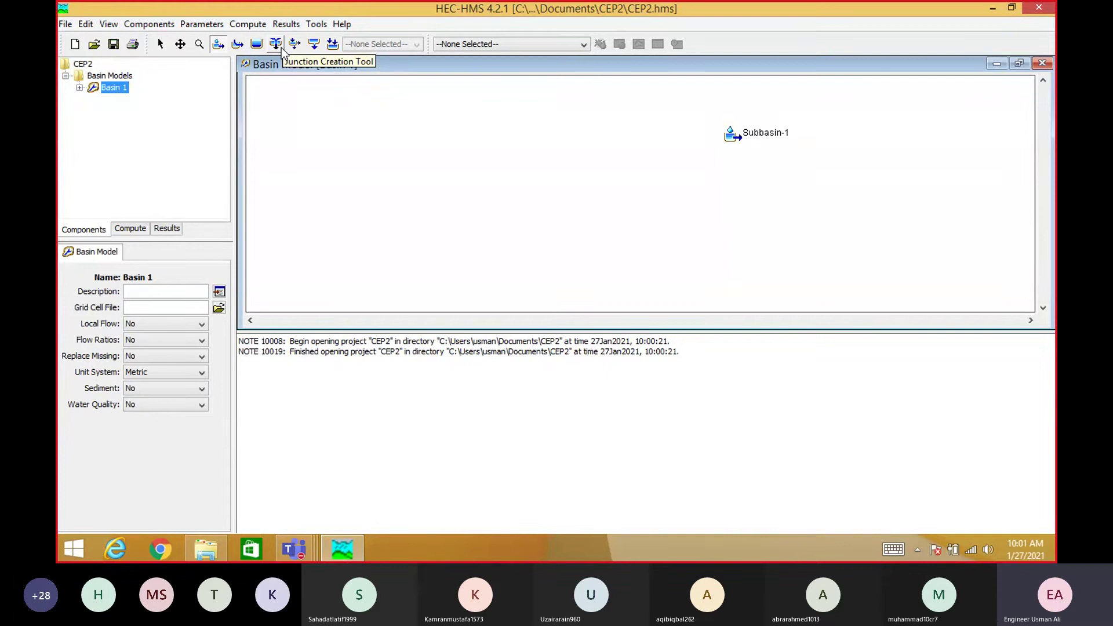
{"action": "left_click", "coordinate": [281, 48]}
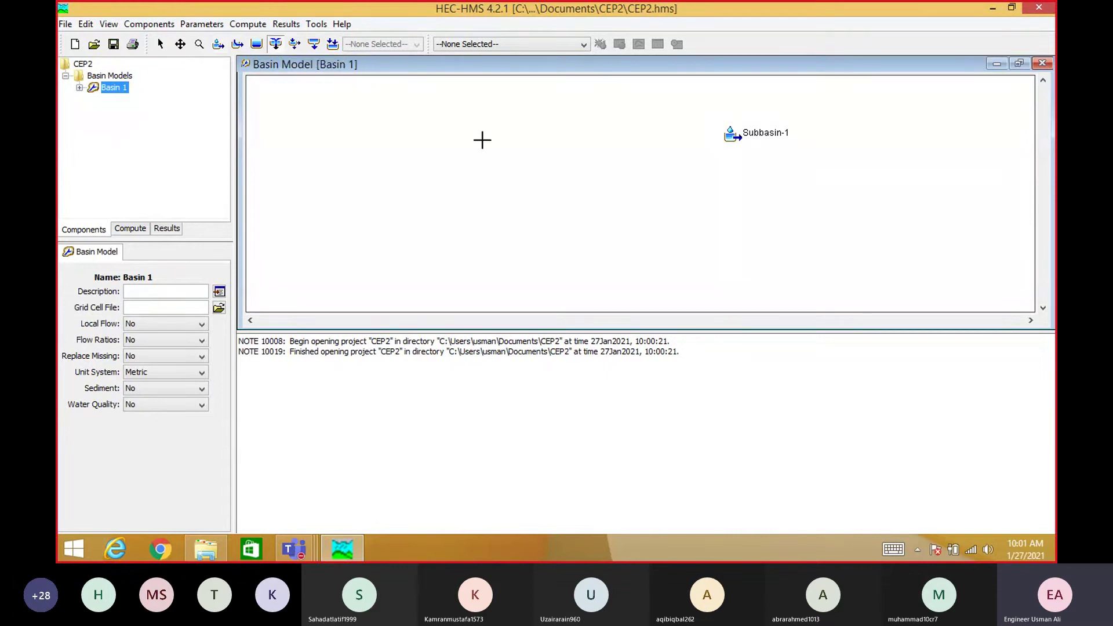
{"action": "left_click", "coordinate": [555, 216]}
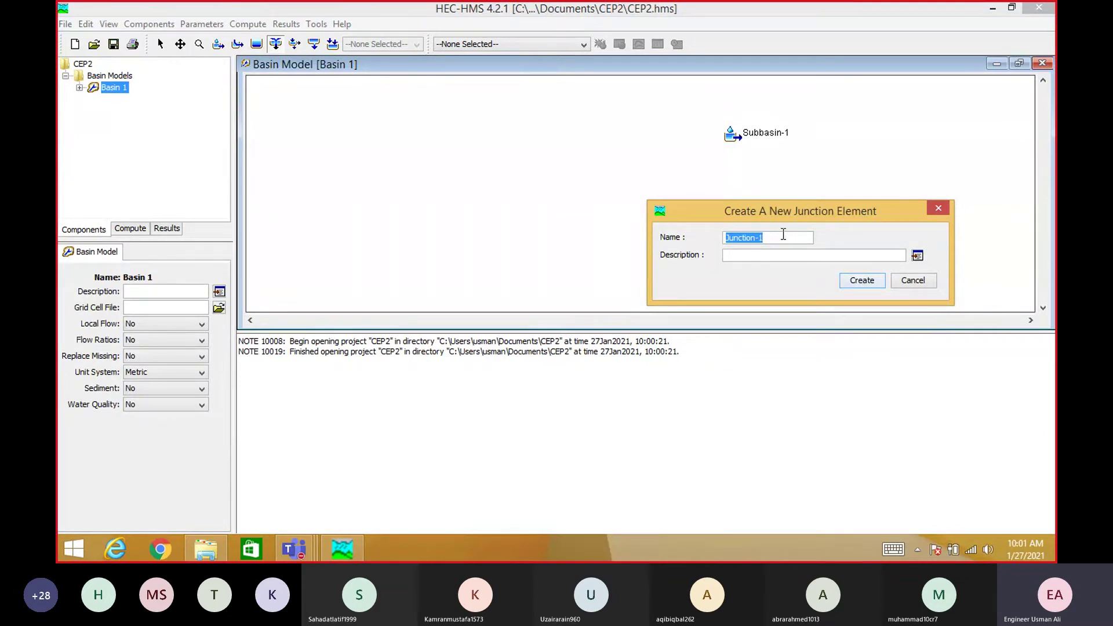
{"action": "type", "text": "Outlet"}
{"action": "left_click", "coordinate": [862, 281]}
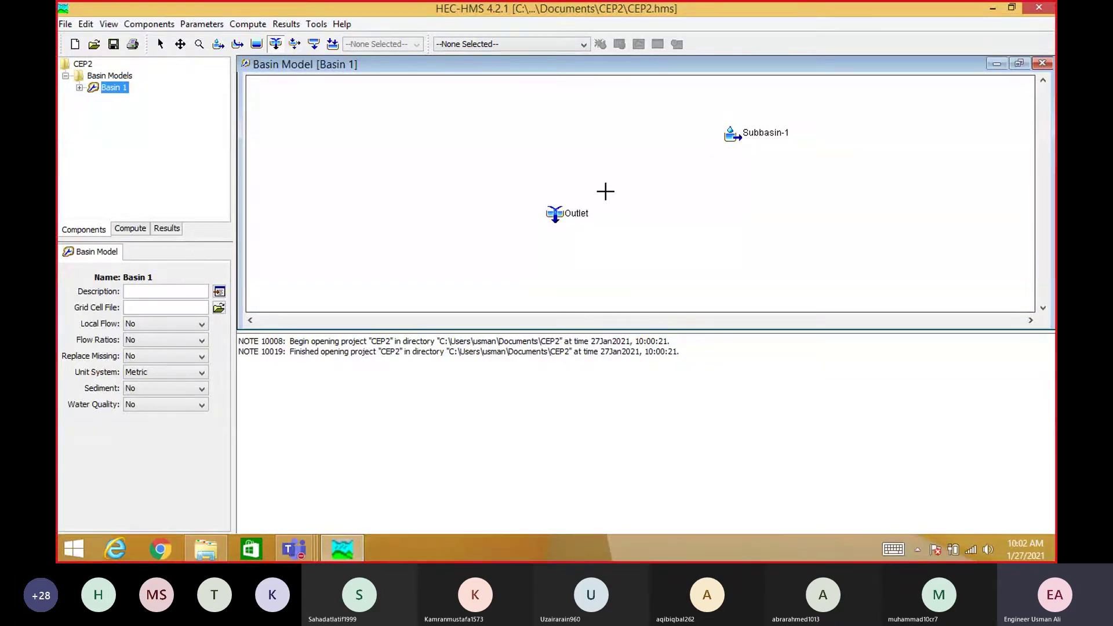
{"action": "left_click", "coordinate": [65, 24]}
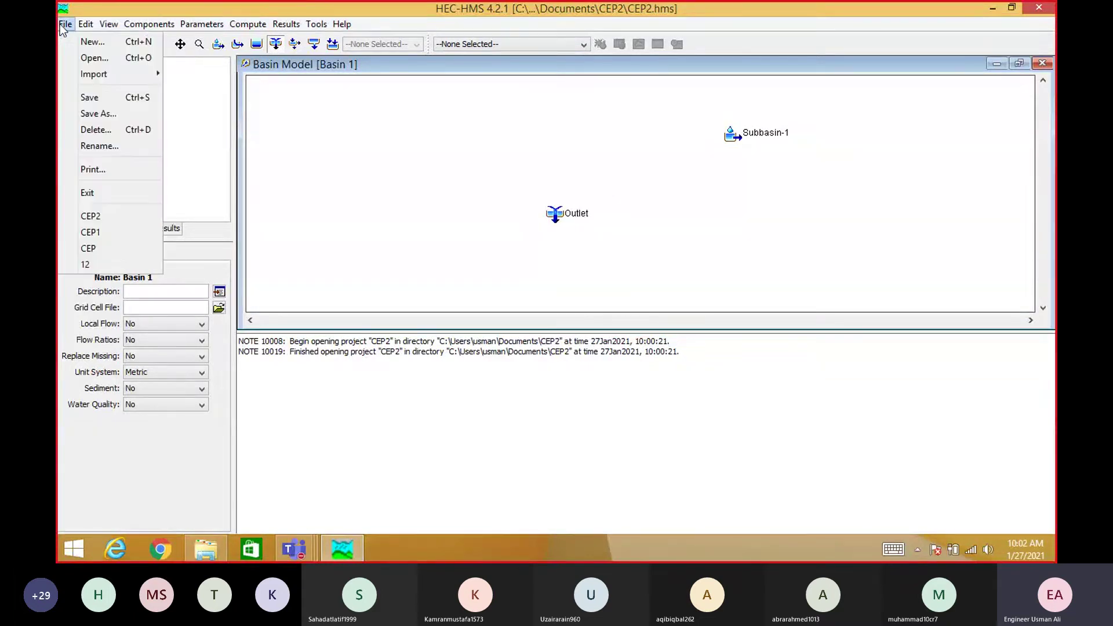
{"action": "left_click", "coordinate": [86, 100]}
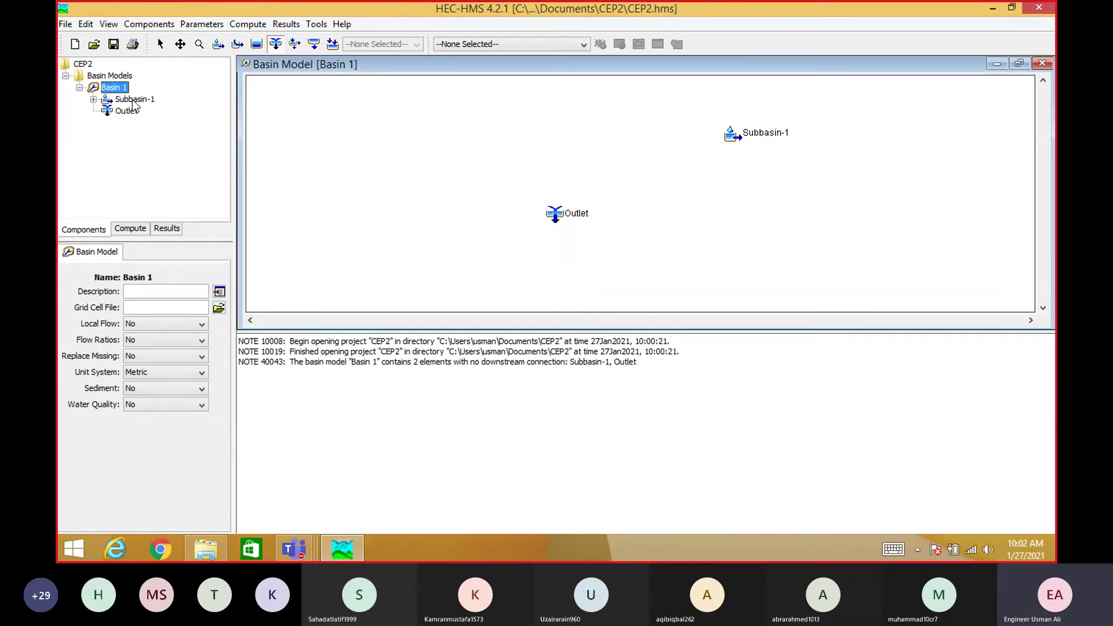
- Select Subbasin-1 and set its downstream element to Outlet
{"action": "left_click", "coordinate": [135, 99]}
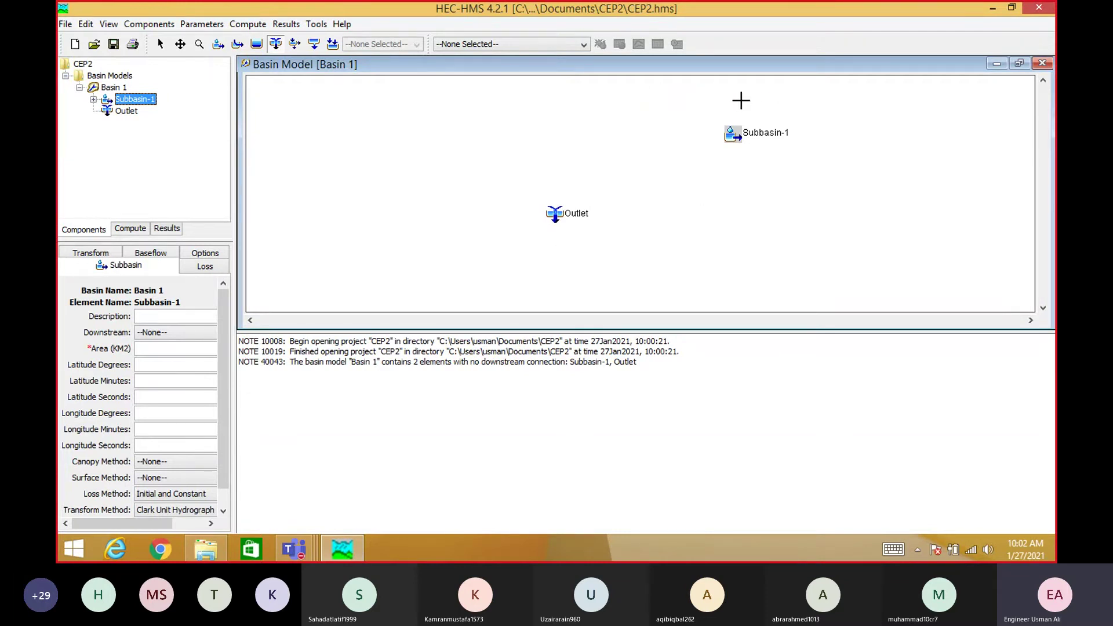
{"action": "left_click", "coordinate": [178, 334]}
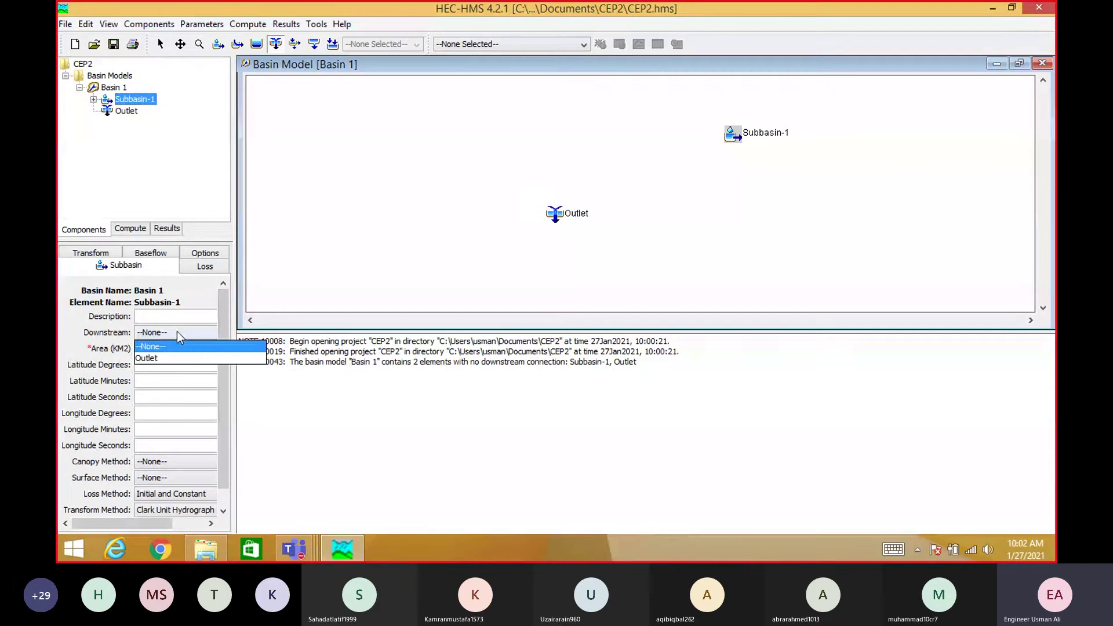
{"action": "left_click", "coordinate": [162, 359]}
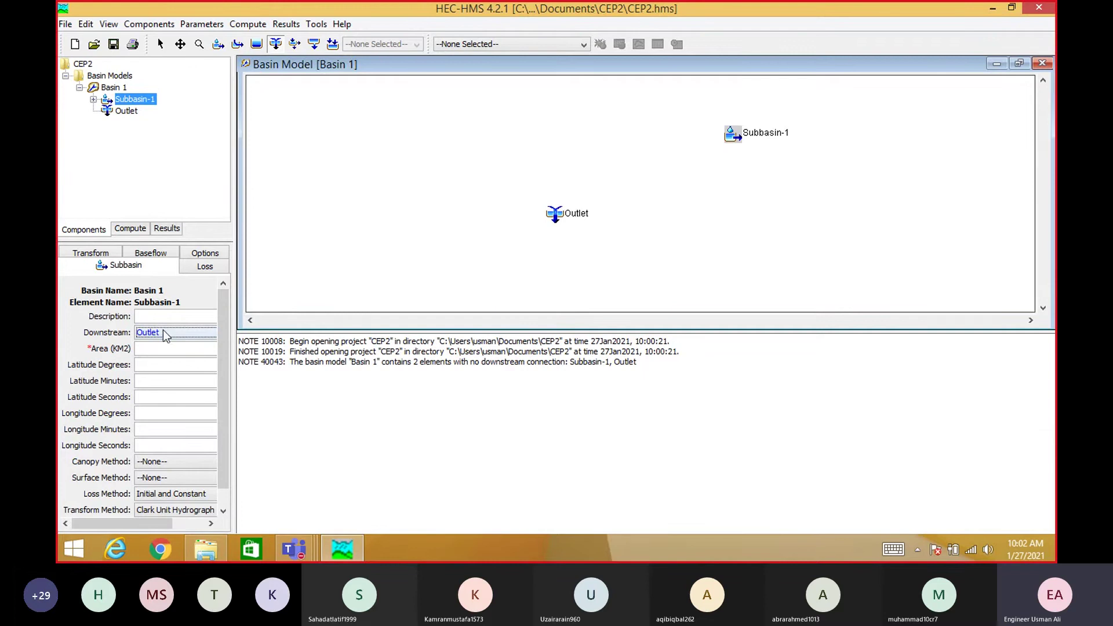
{"action": "left_click", "coordinate": [169, 333]}
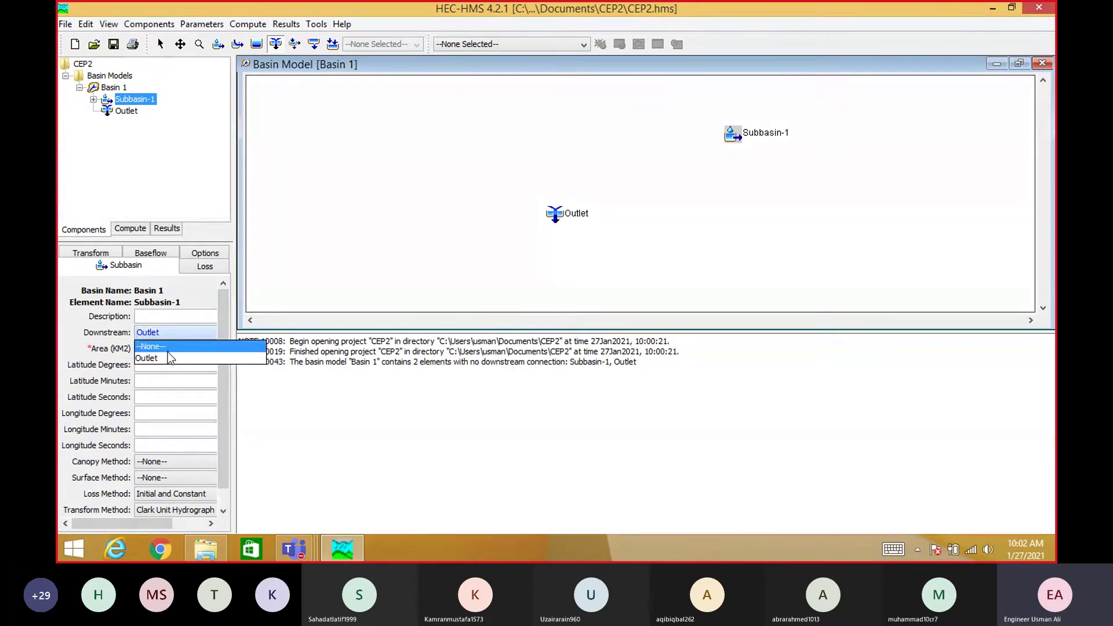
{"action": "left_click", "coordinate": [165, 357]}
- Set the area of Subbasin-1 to 2000 km² and save the project
{"action": "left_click", "coordinate": [148, 350]}
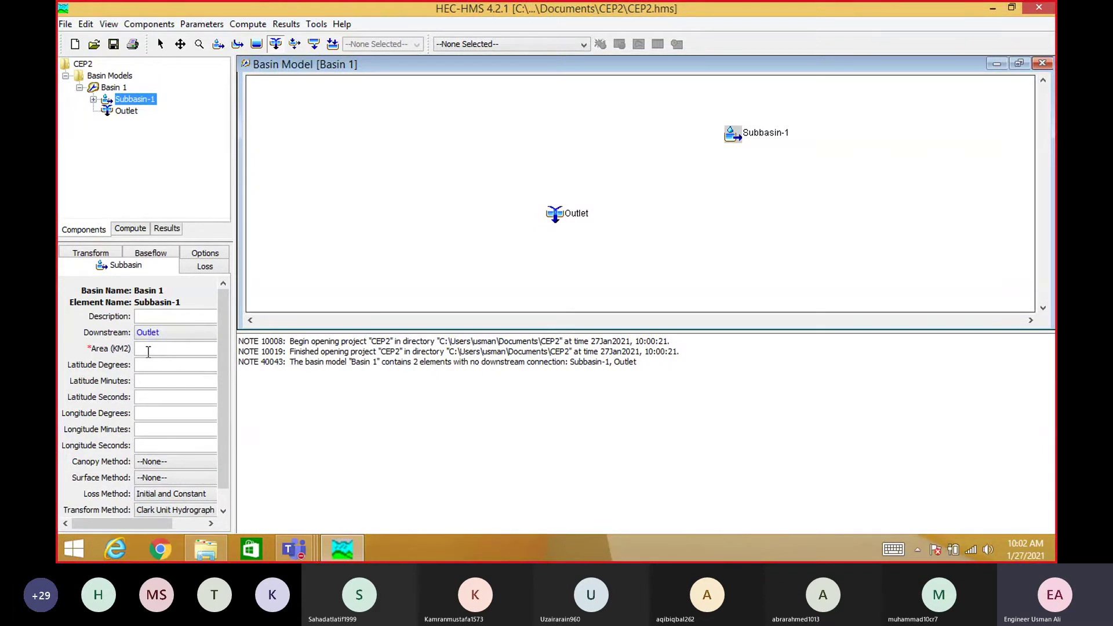
{"action": "type", "text": "2000"}
{"action": "left_click", "coordinate": [65, 24]}
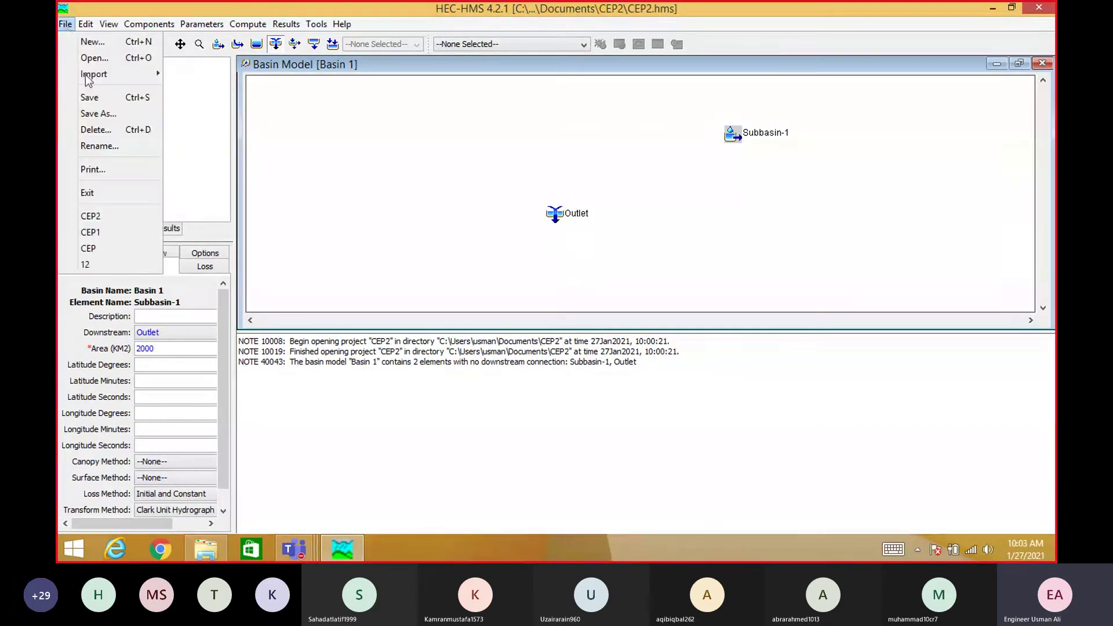
{"action": "left_click", "coordinate": [118, 103]}
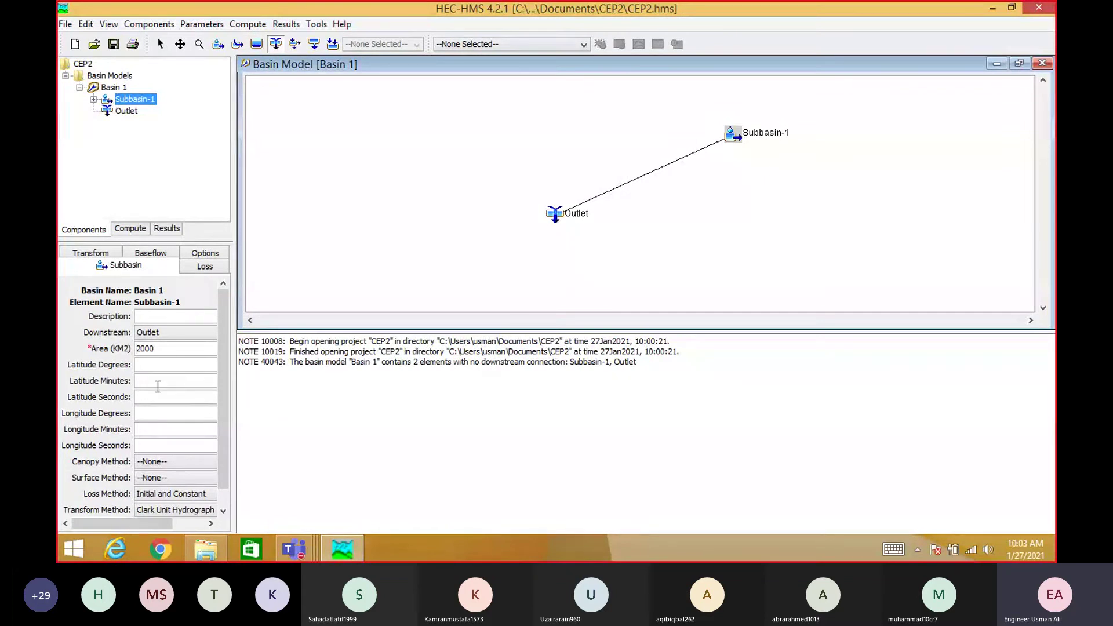
- Change Subbasin-1's loss method to SCS Curve Number, accepting the loss of current loss data, and look through the available transform methods
{"action": "scroll", "coordinate": [225, 391], "scroll_direction": "down", "scroll_amount": 1}
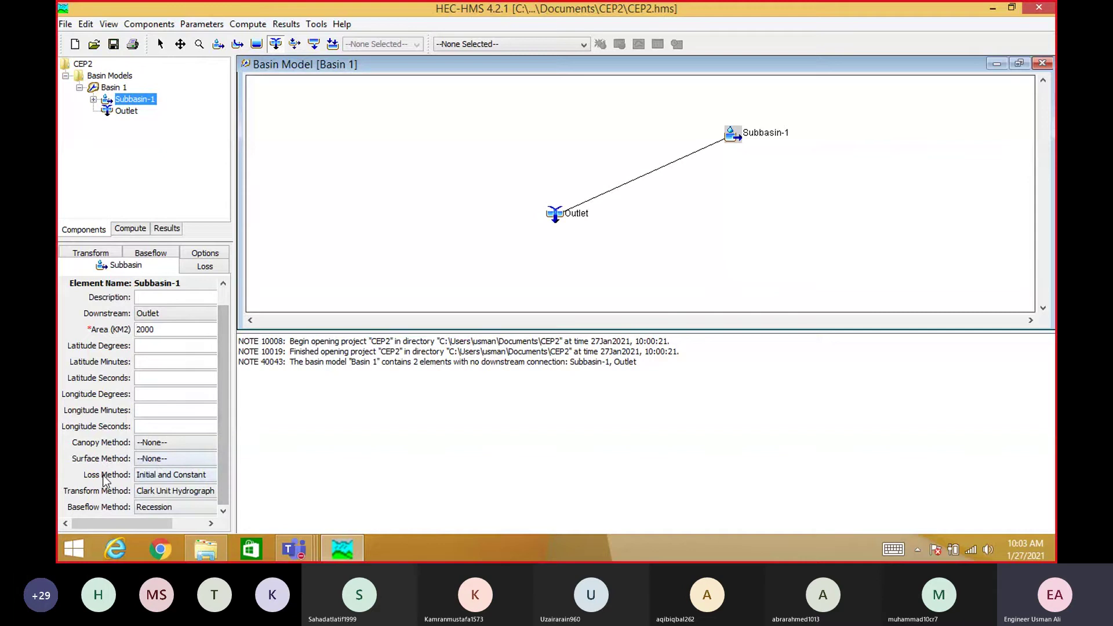
{"action": "left_click", "coordinate": [161, 479]}
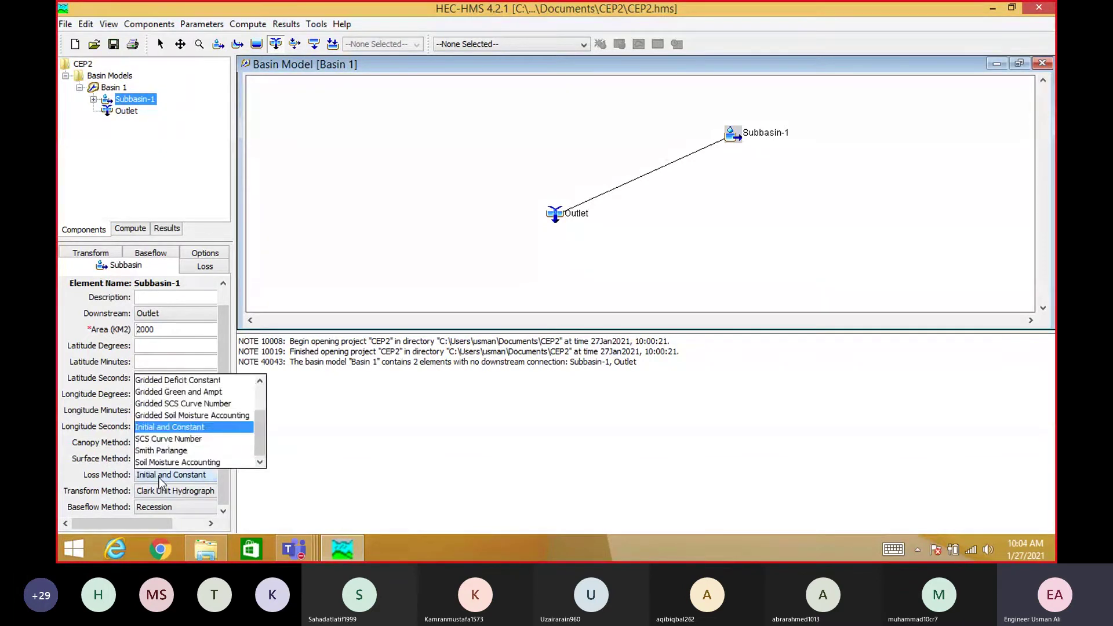
{"action": "left_click", "coordinate": [194, 439]}
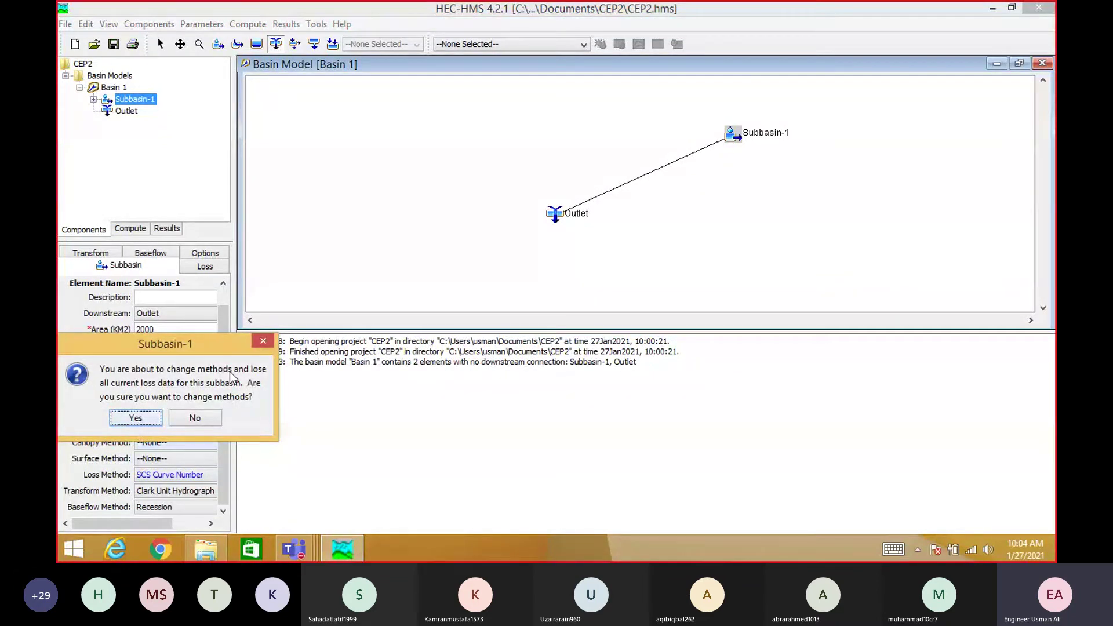
{"action": "left_click", "coordinate": [136, 418]}
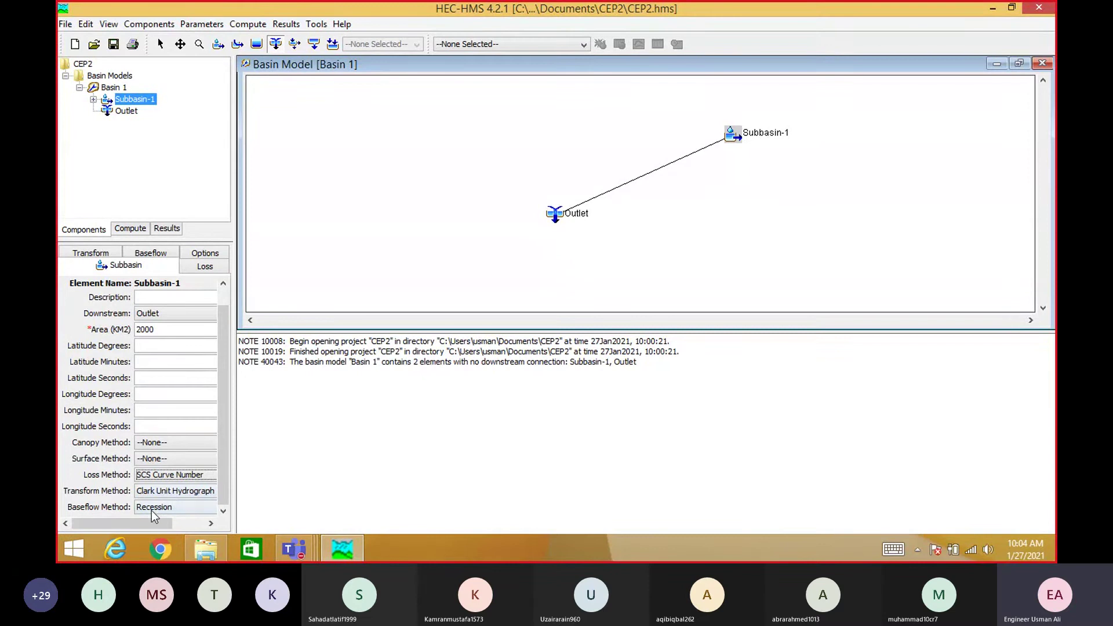
{"action": "left_click", "coordinate": [178, 489]}
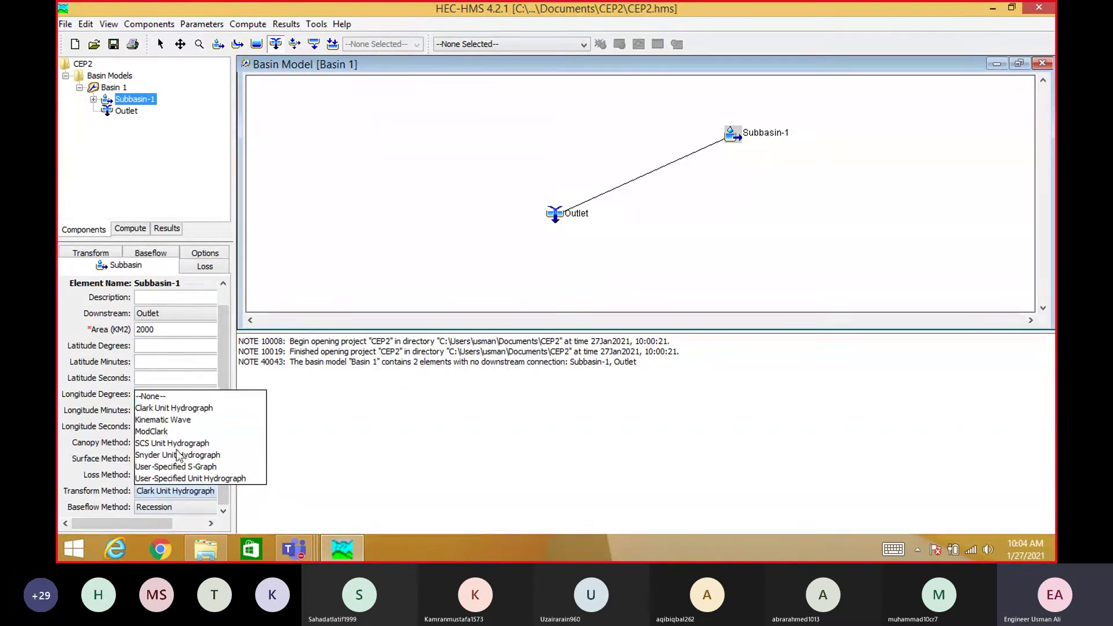
{"action": "left_click", "coordinate": [317, 449]}
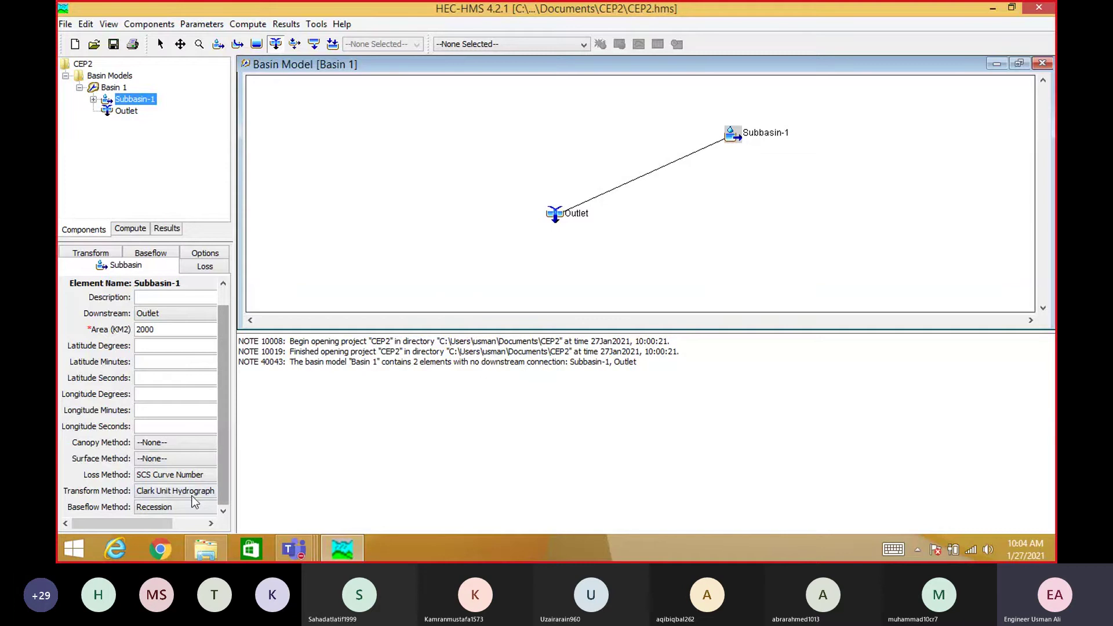
- Review the available baseflow methods for Subbasin-1, keep Recession, and save the project
{"action": "left_click", "coordinate": [172, 508]}
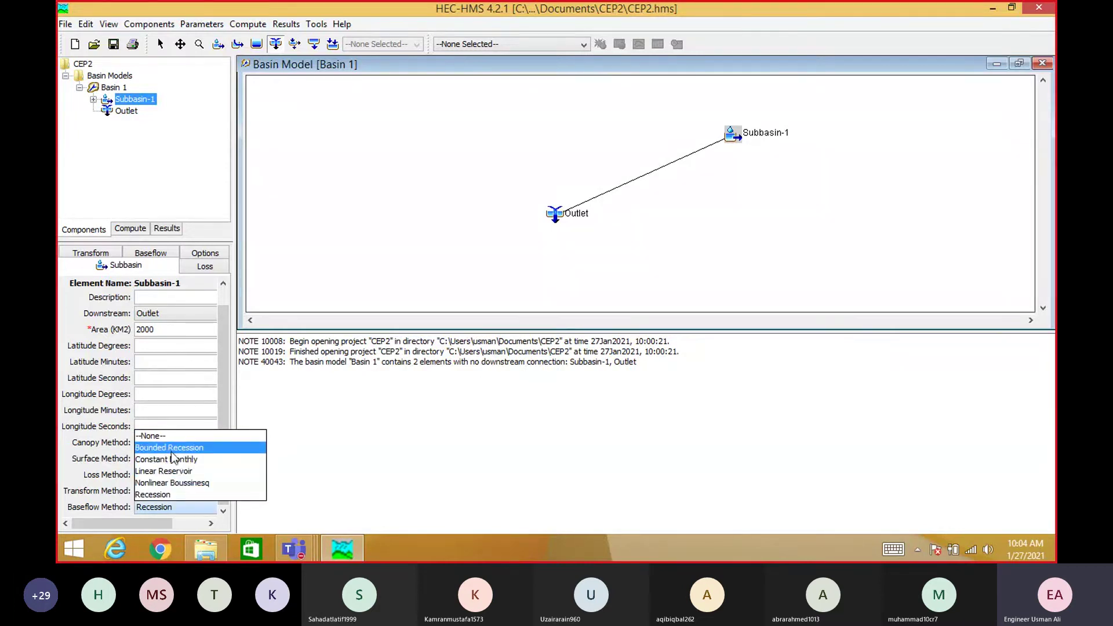
{"action": "left_click", "coordinate": [335, 458]}
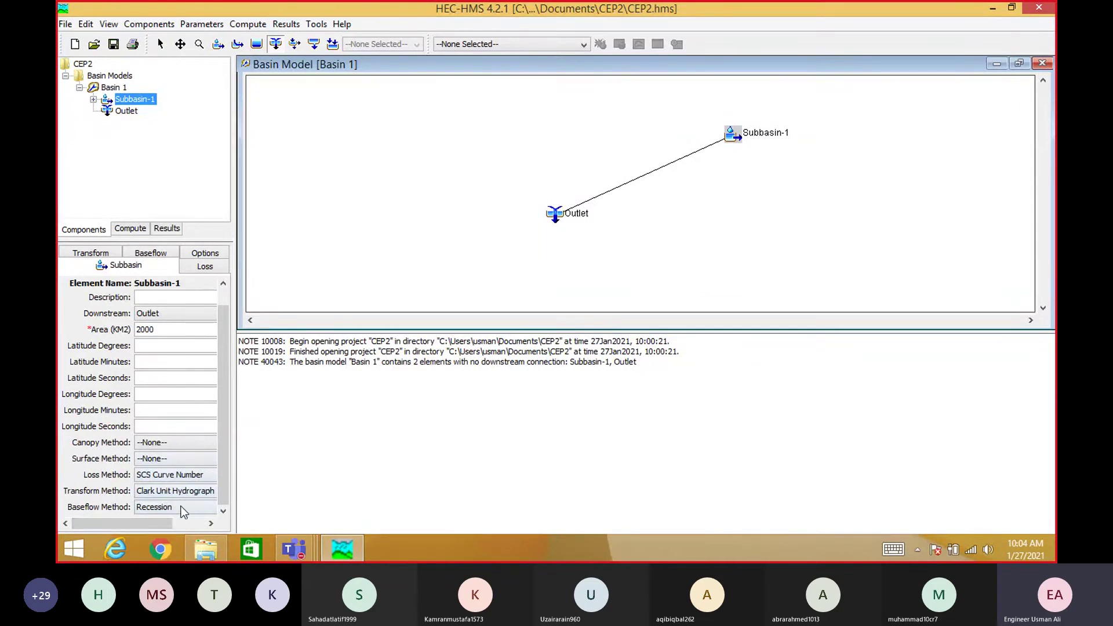
{"action": "left_click", "coordinate": [65, 24]}
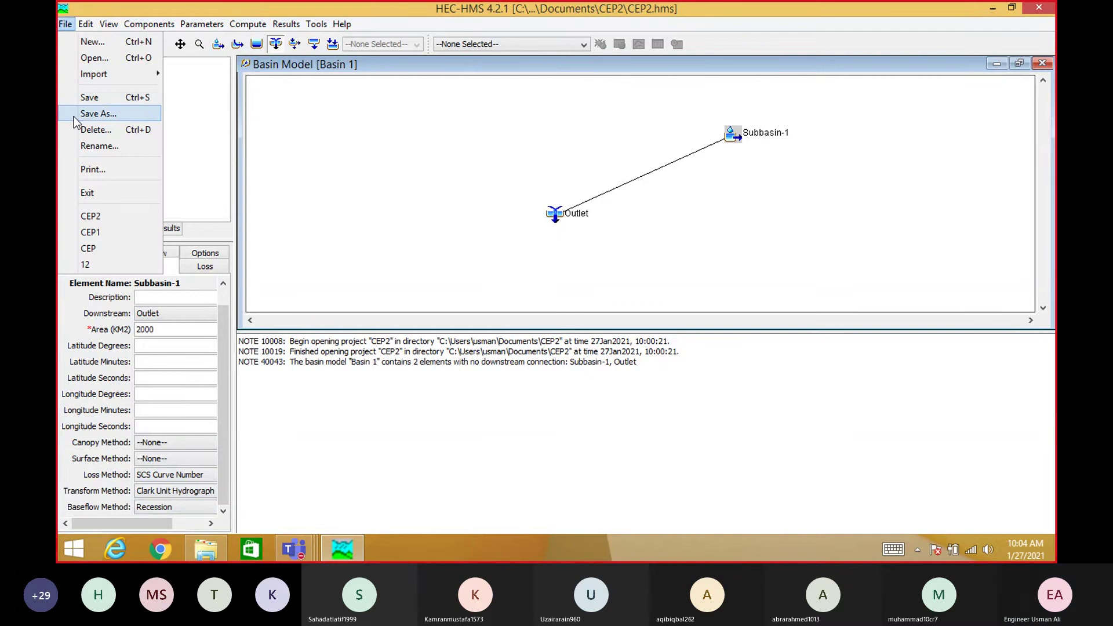
{"action": "left_click", "coordinate": [90, 98]}
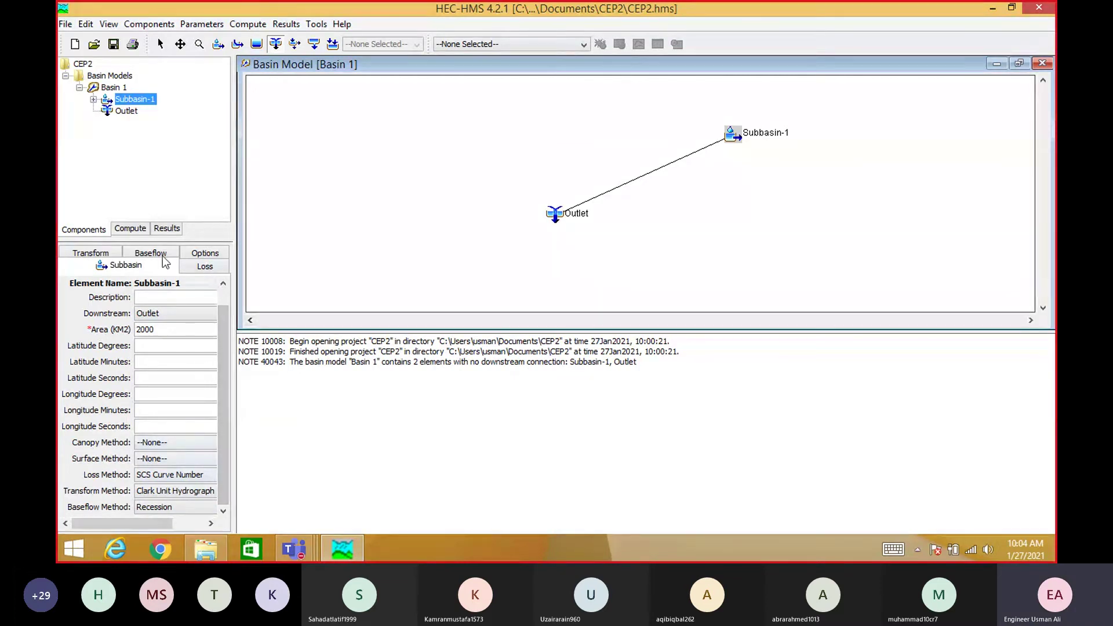
- Set Subbasin-1's loss parameters to 1 mm initial abstraction, curve number 70 and 30 % impervious, and save the project
{"action": "left_click", "coordinate": [207, 269]}
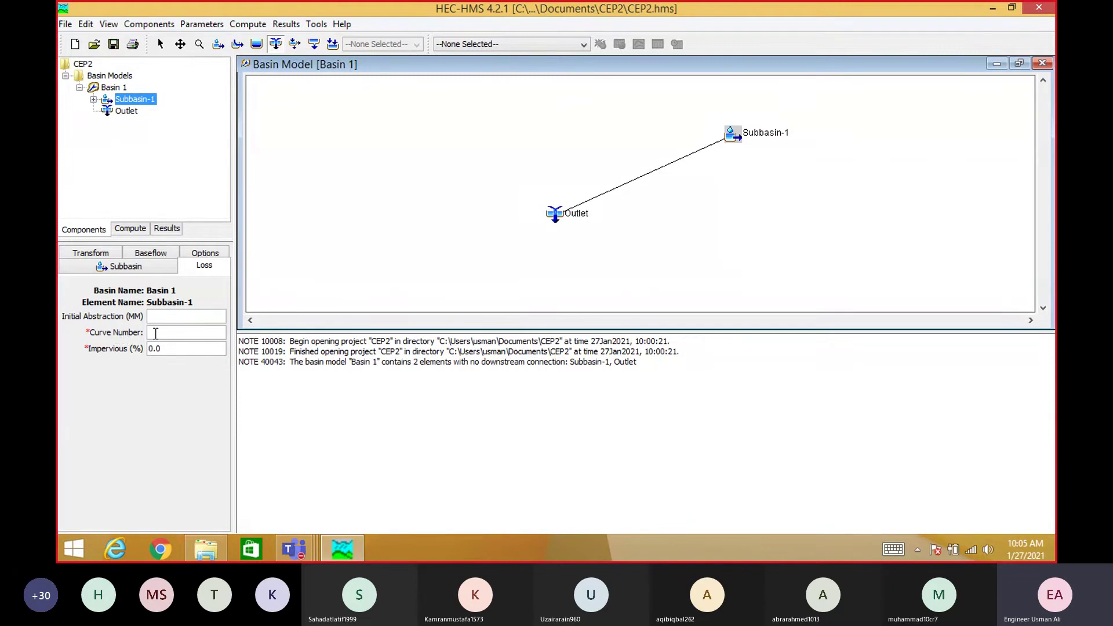
{"action": "left_click", "coordinate": [155, 334]}
{"action": "type", "text": "1"}
{"action": "left_click", "coordinate": [151, 332]}
{"action": "type", "text": "70"}
{"action": "left_click", "coordinate": [150, 350]}
{"action": "type", "text": "3"}
{"action": "left_click", "coordinate": [65, 24]}
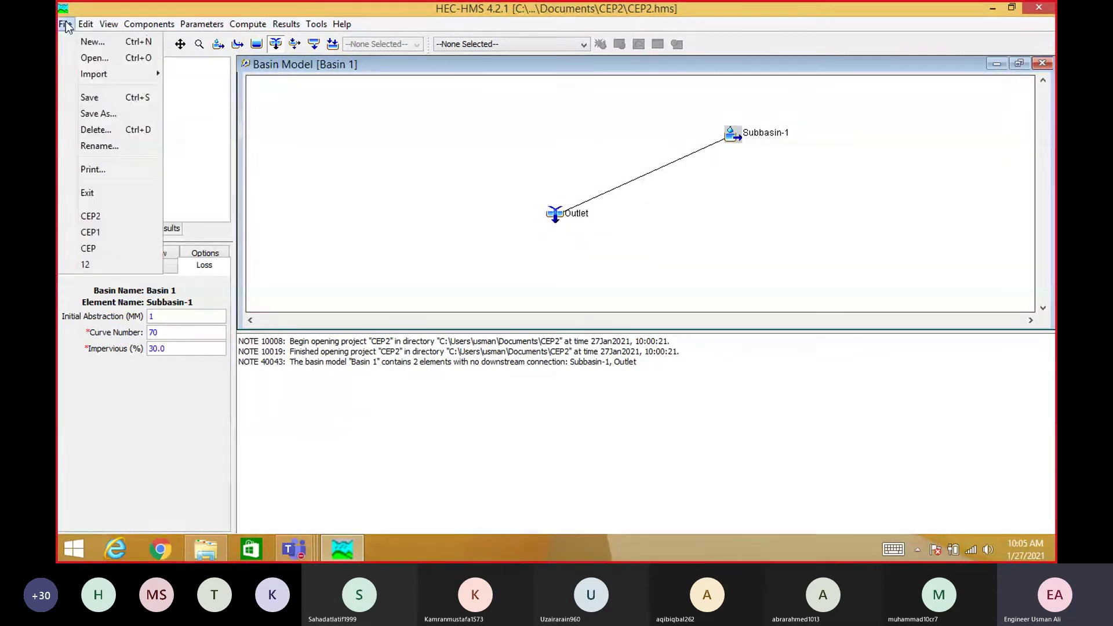
{"action": "left_click", "coordinate": [76, 94]}
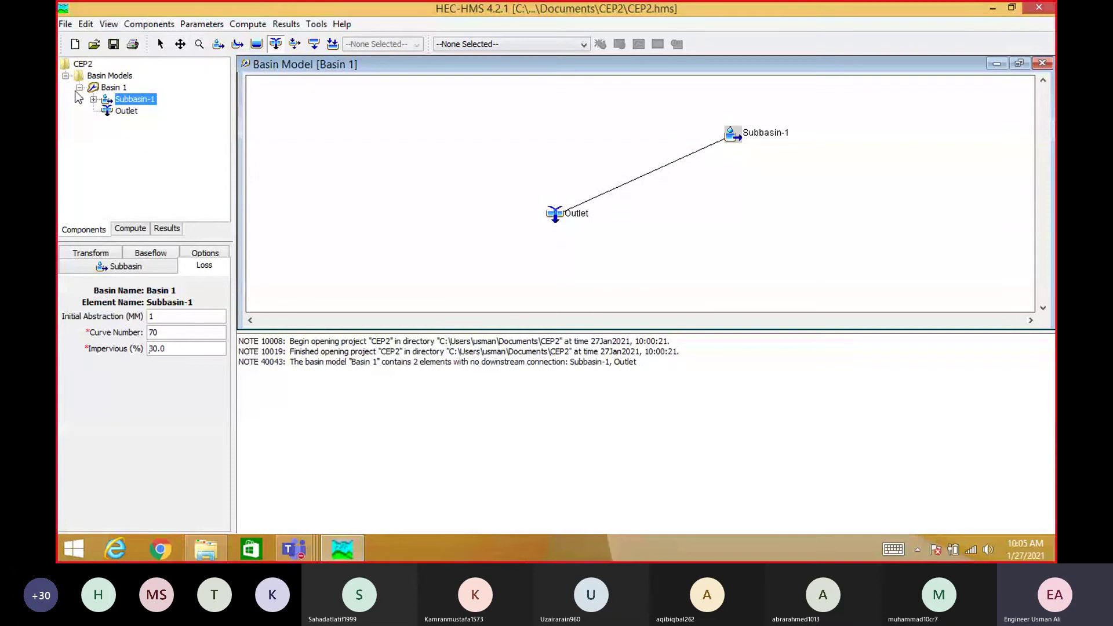
- Open the HEC-HMS Quick Start Guide, skim its project development and Chapter 3 example pages, and close it
{"action": "left_click", "coordinate": [85, 254]}
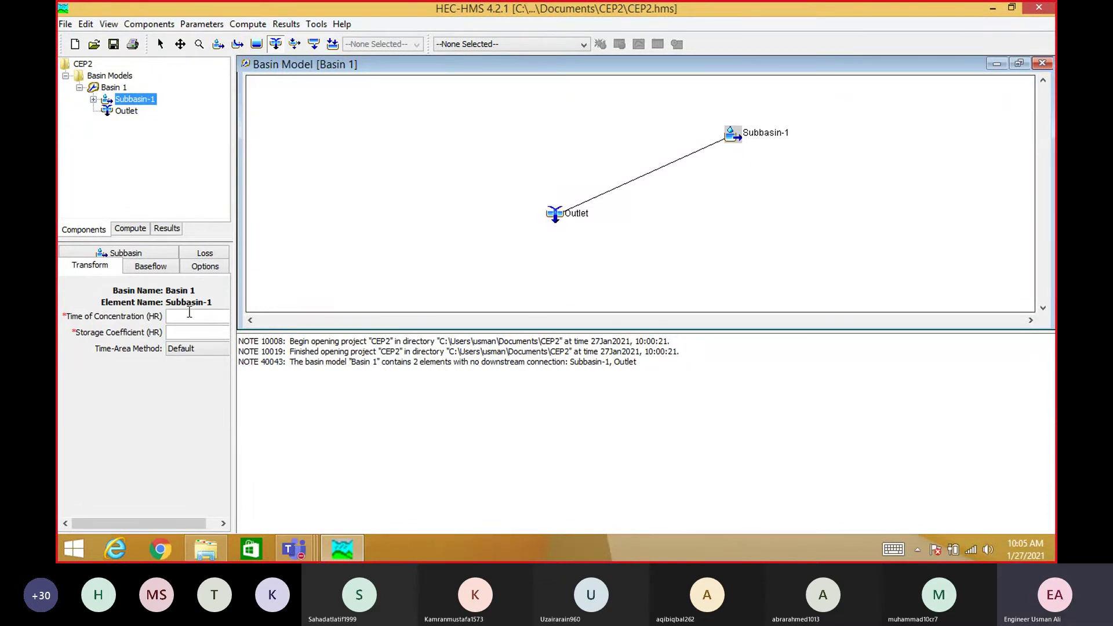
{"action": "left_click", "coordinate": [343, 23]}
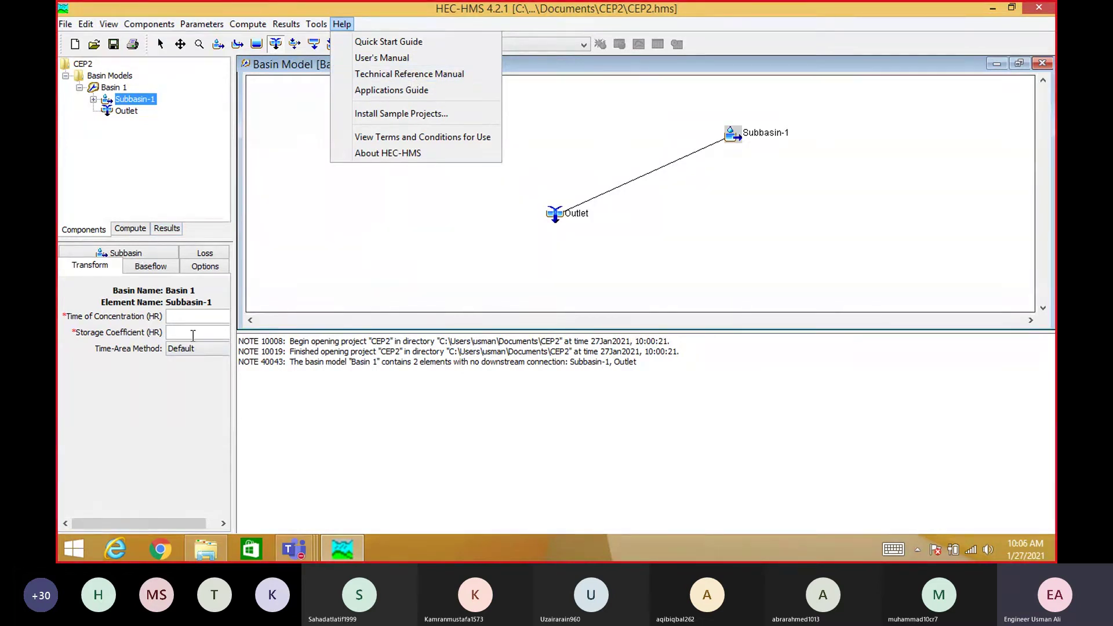
{"action": "left_click", "coordinate": [197, 296]}
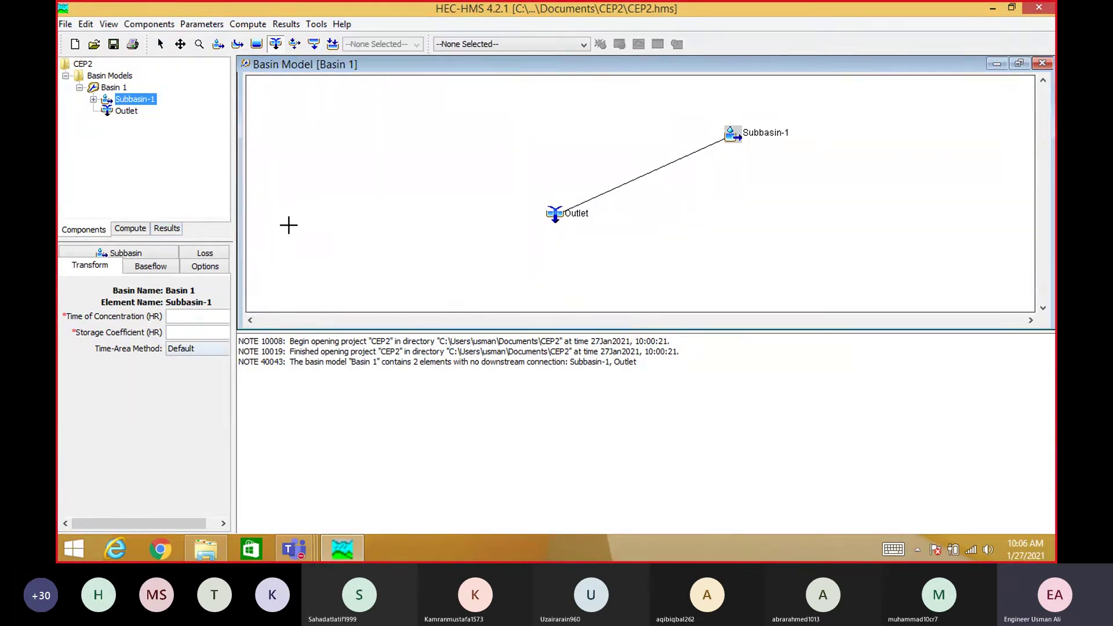
{"action": "left_click", "coordinate": [318, 24]}
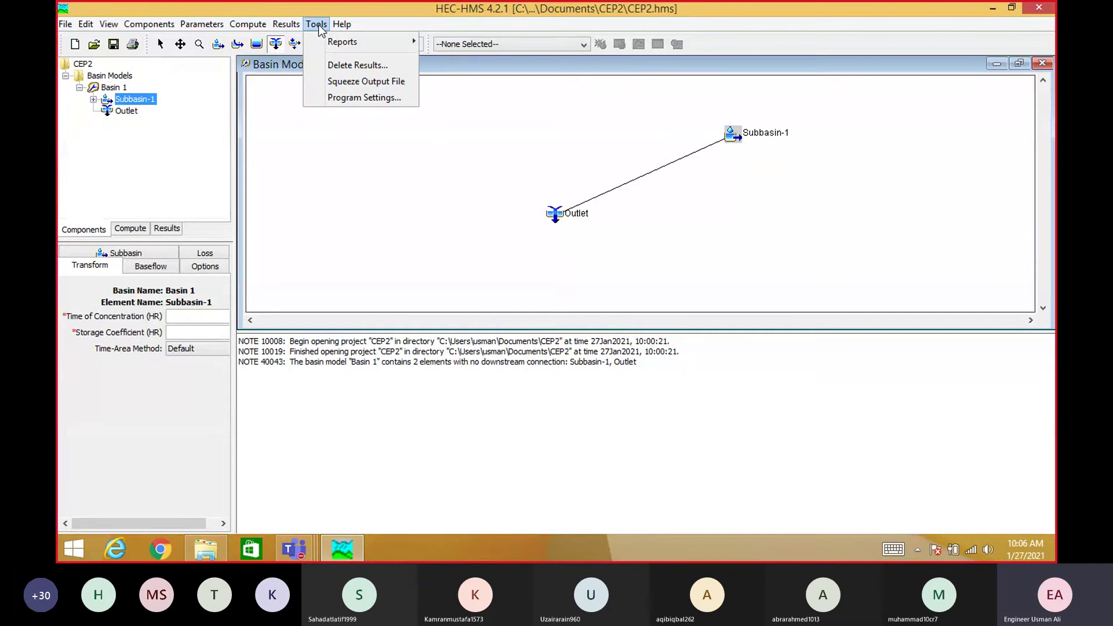
{"action": "mouse_move", "coordinate": [342, 24]}
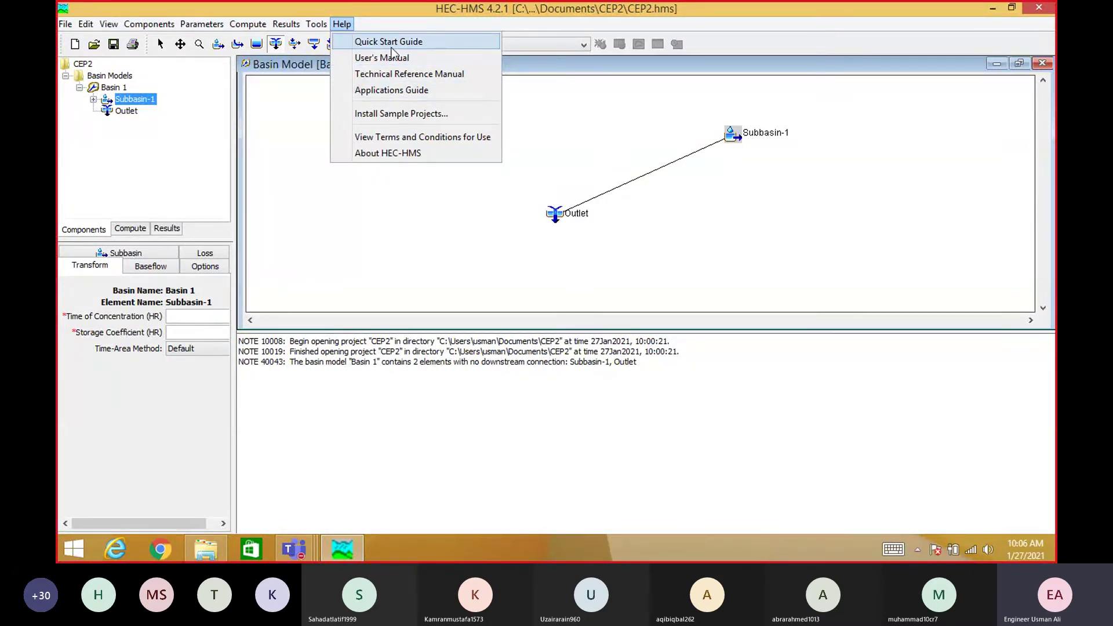
{"action": "left_click", "coordinate": [415, 46]}
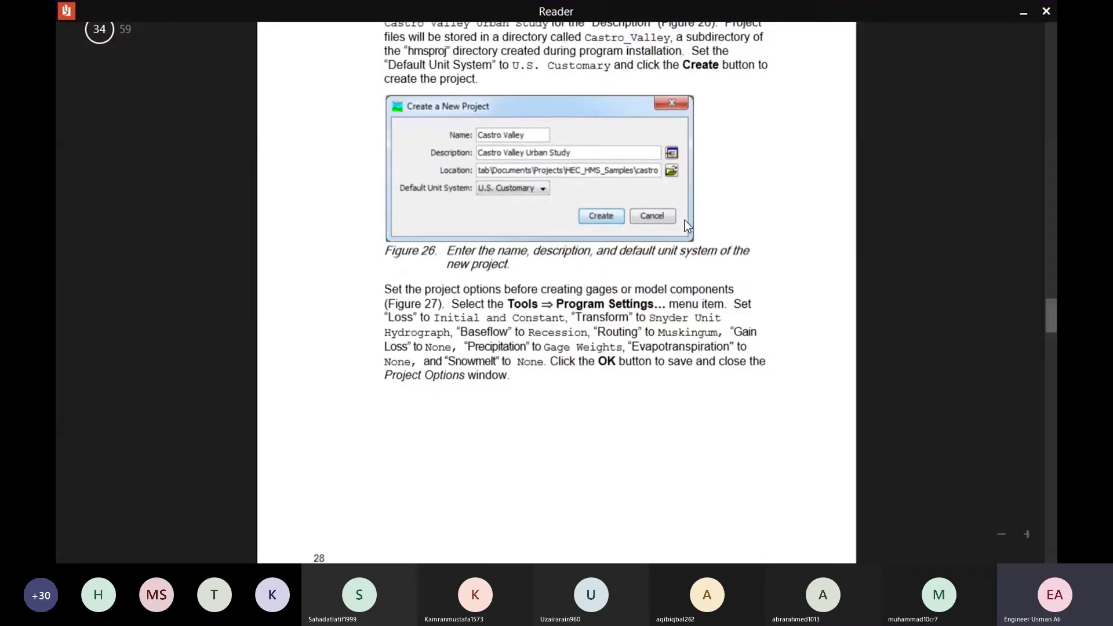
{"action": "left_click_drag", "start_coordinate": [1051, 322], "coordinate": [1054, 228]}
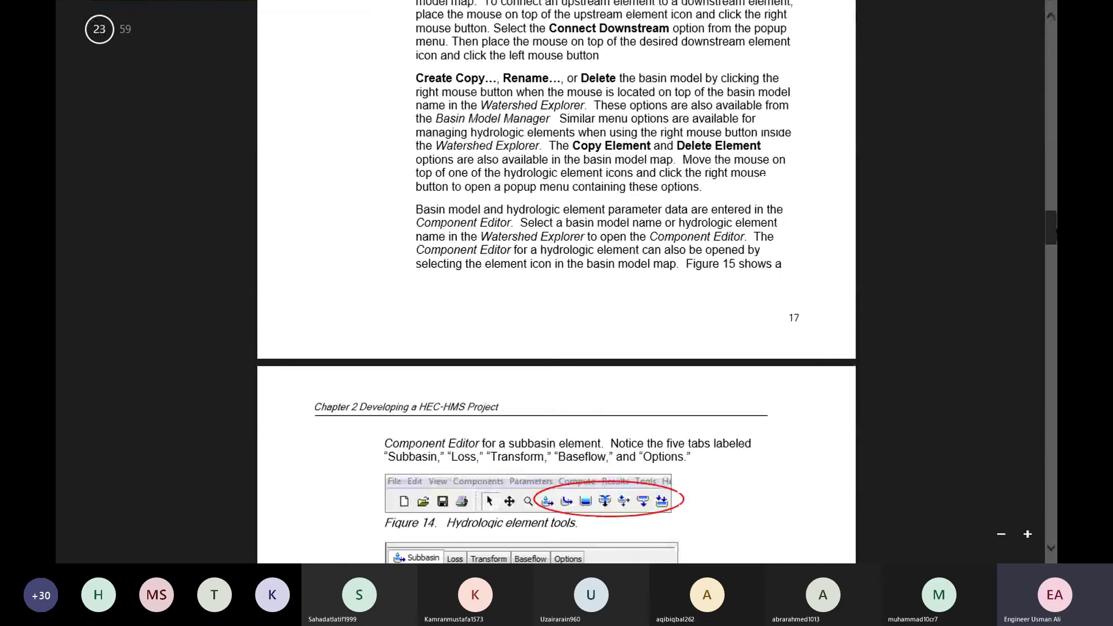
{"action": "left_click_drag", "start_coordinate": [1054, 228], "coordinate": [1055, 289]}
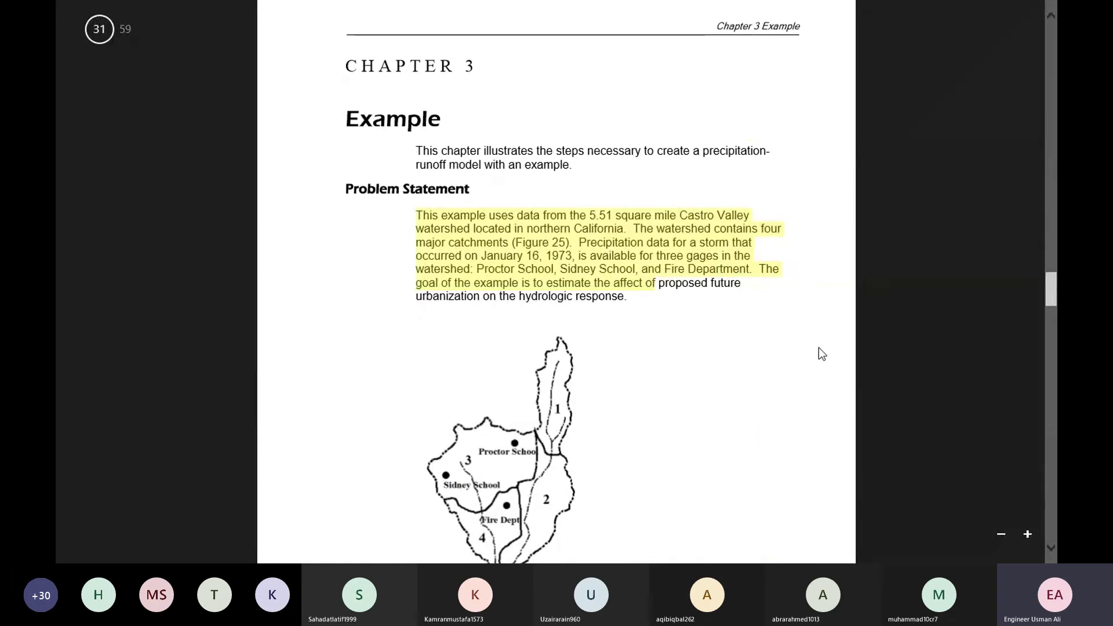
{"action": "scroll", "coordinate": [820, 353], "scroll_direction": "down", "scroll_amount": 10}
{"action": "scroll", "coordinate": [557, 278], "scroll_direction": "down", "scroll_amount": 20}
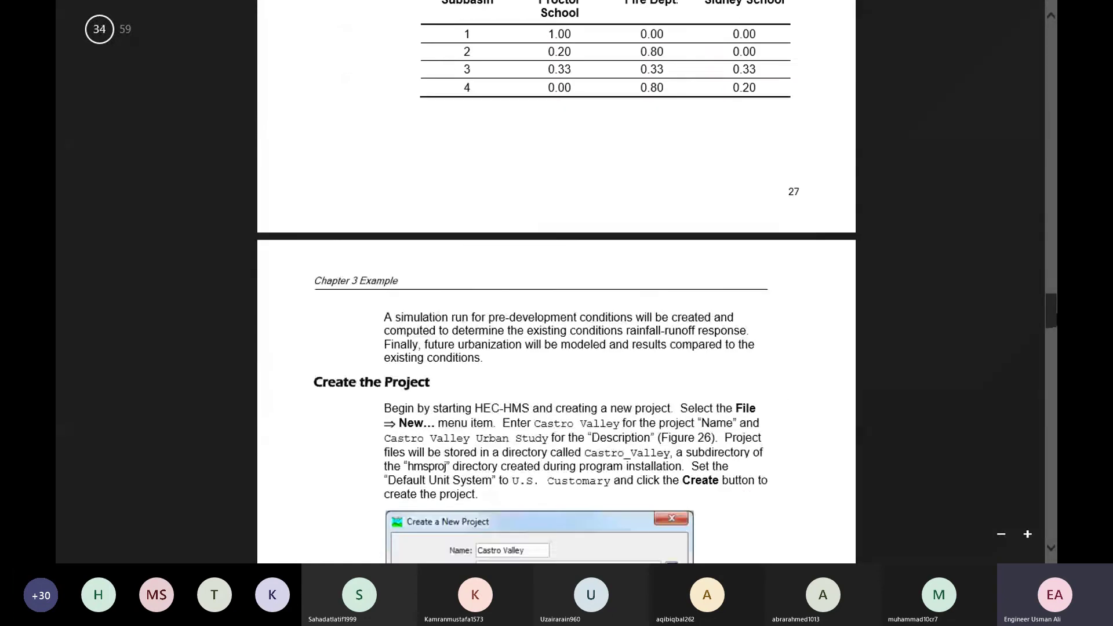
{"action": "scroll", "coordinate": [557, 278], "scroll_direction": "down", "scroll_amount": 20}
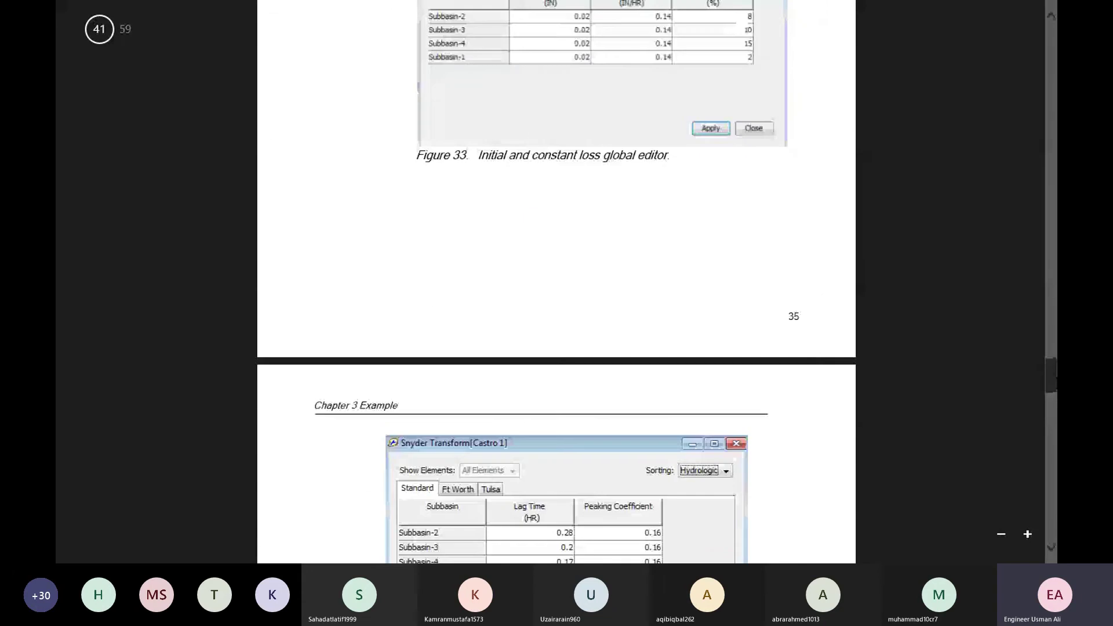
{"action": "left_click_drag", "start_coordinate": [1051, 395], "coordinate": [1050, 40]}
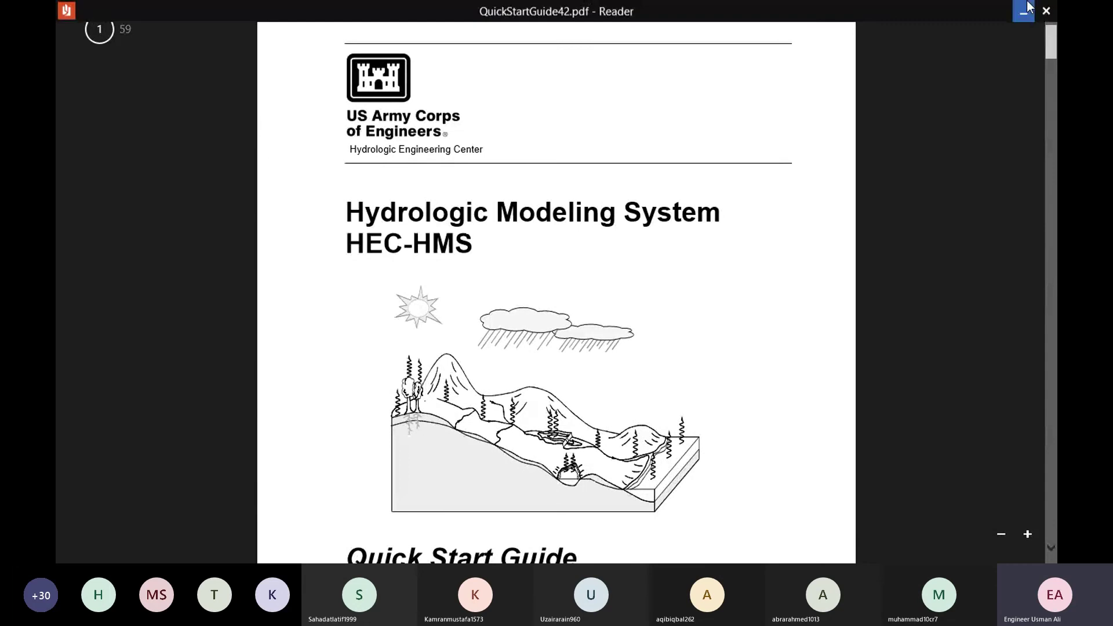
{"action": "left_click", "coordinate": [1047, 10]}
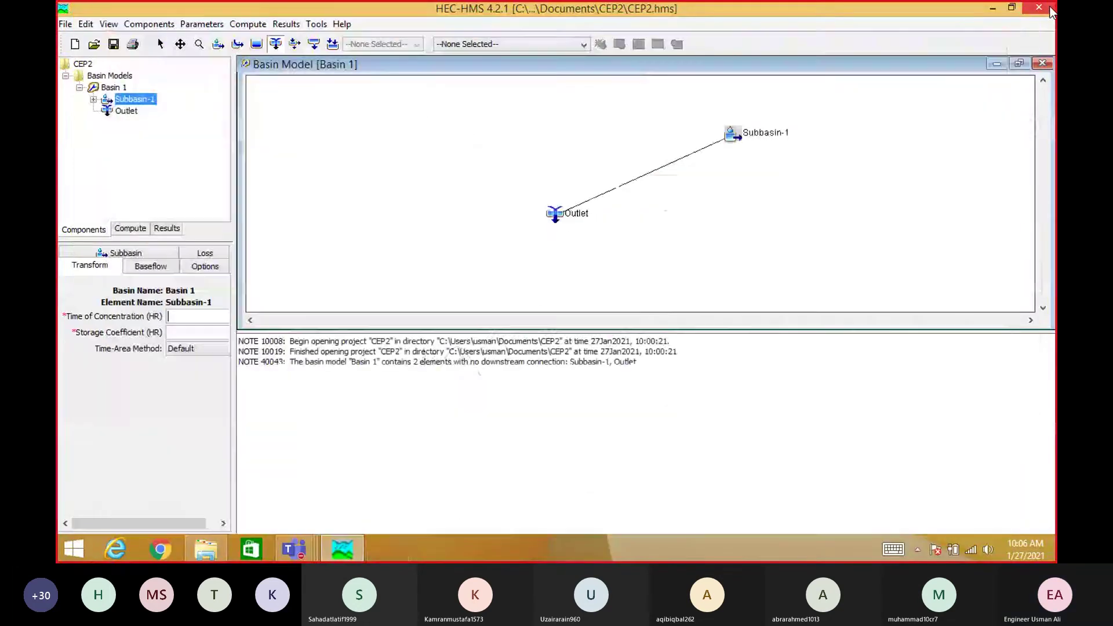
{"action": "left_click", "coordinate": [1041, 8]}
- Start HEC-HMS again, open the existing project CEP2, and show the Basin 1 map maximized
{"action": "double_click", "coordinate": [82, 473]}
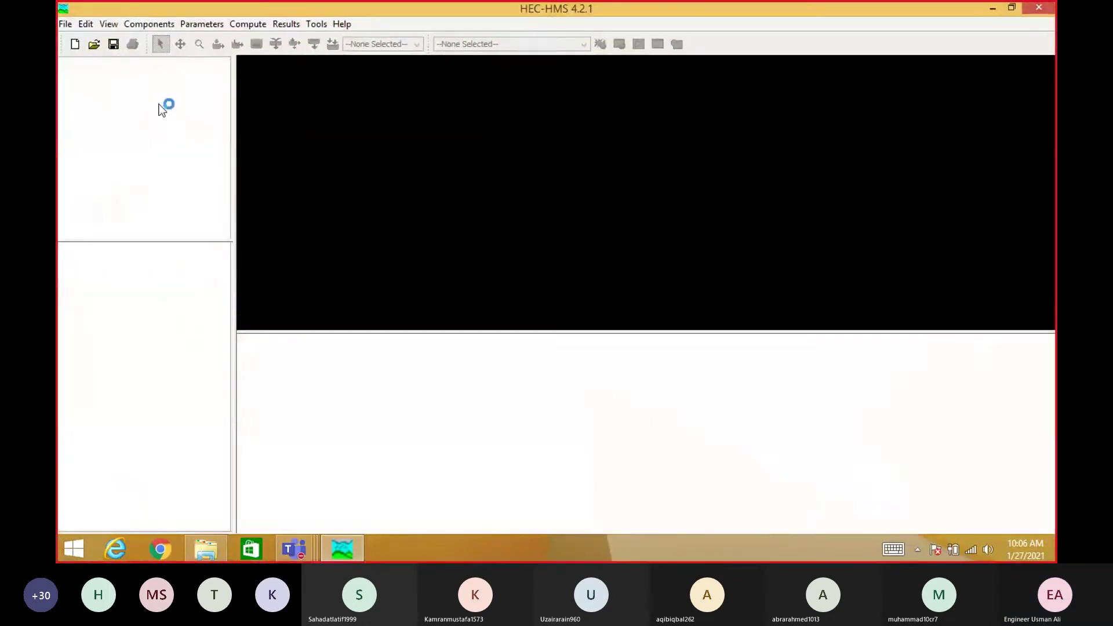
{"action": "left_click", "coordinate": [65, 24]}
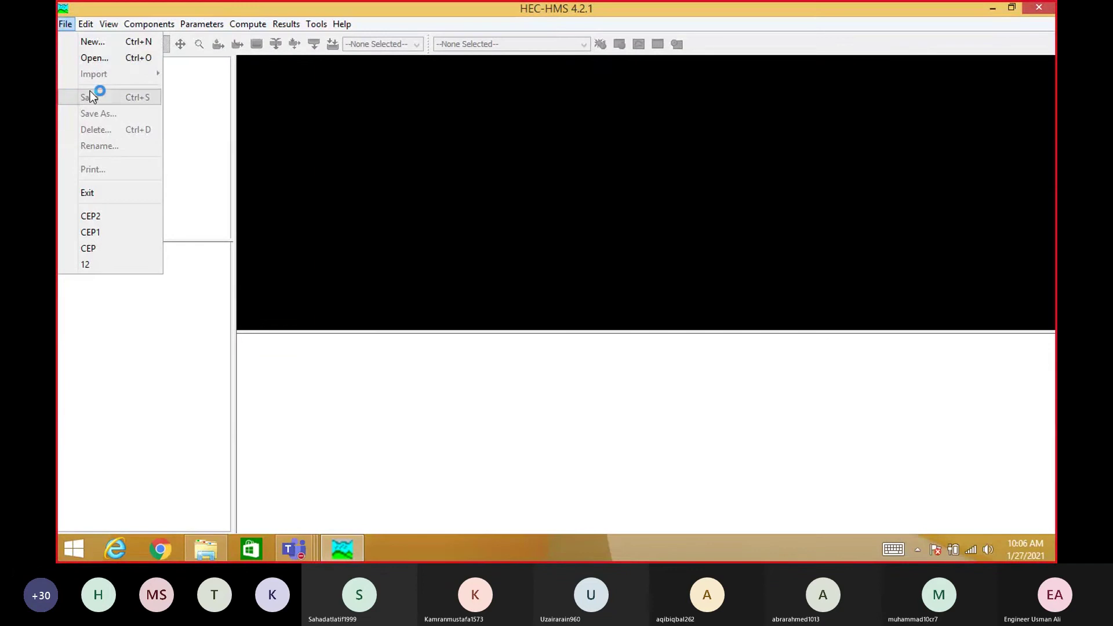
{"action": "left_click", "coordinate": [115, 59]}
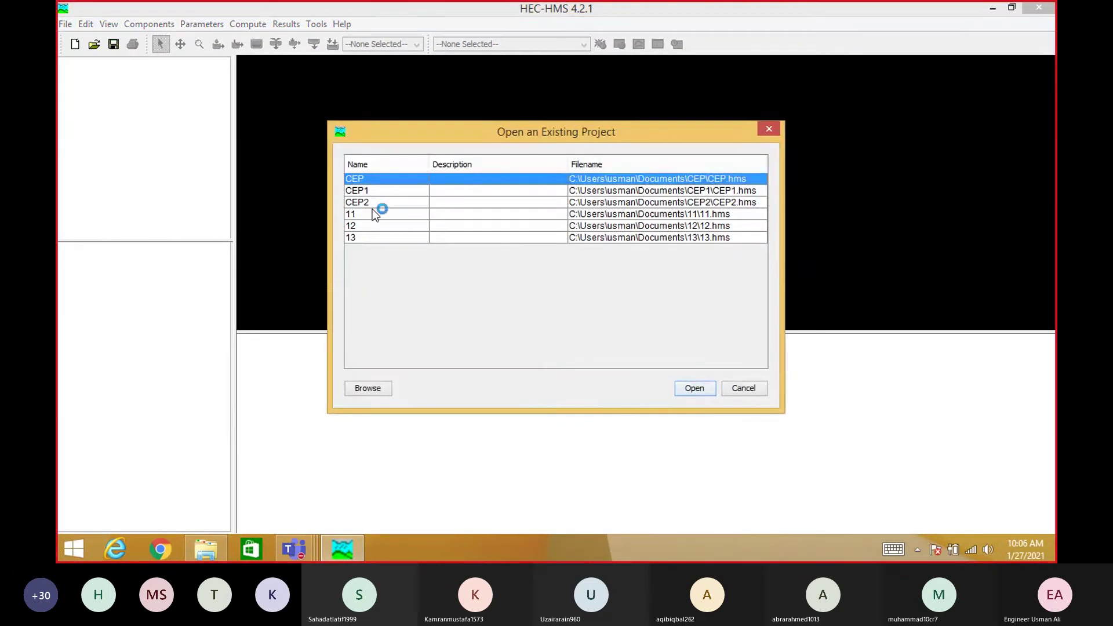
{"action": "left_click", "coordinate": [394, 202]}
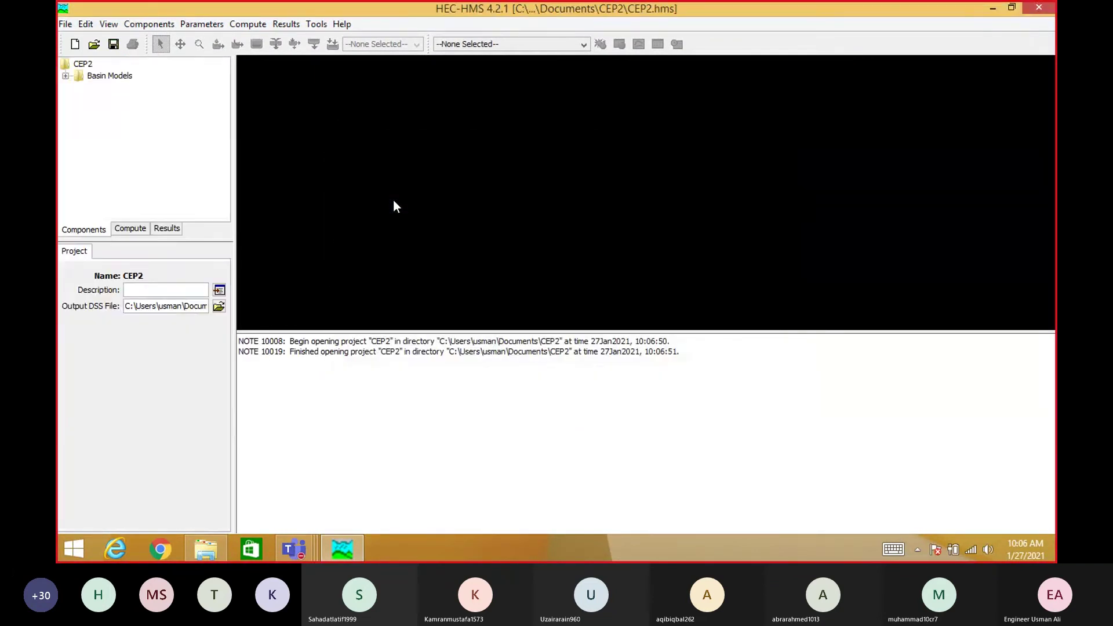
{"action": "double_click", "coordinate": [123, 76]}
{"action": "double_click", "coordinate": [108, 87]}
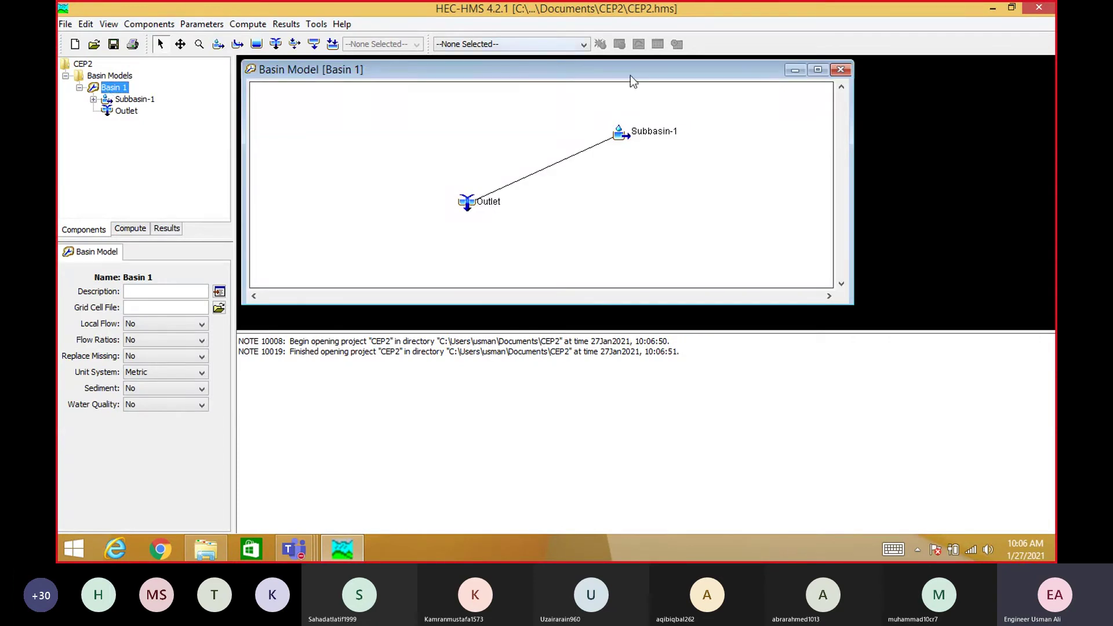
{"action": "left_click", "coordinate": [818, 69]}
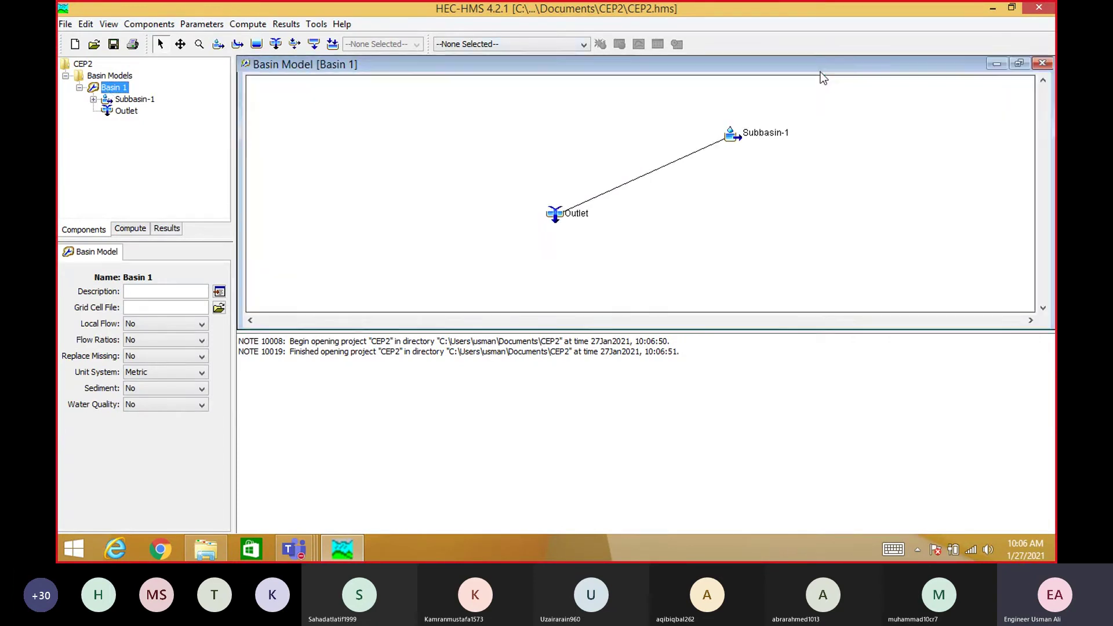
- Set Subbasin-1's Clark transform to a 20 hr time of concentration and a 0.9 hr storage coefficient, and save the project
{"action": "left_click", "coordinate": [141, 101]}
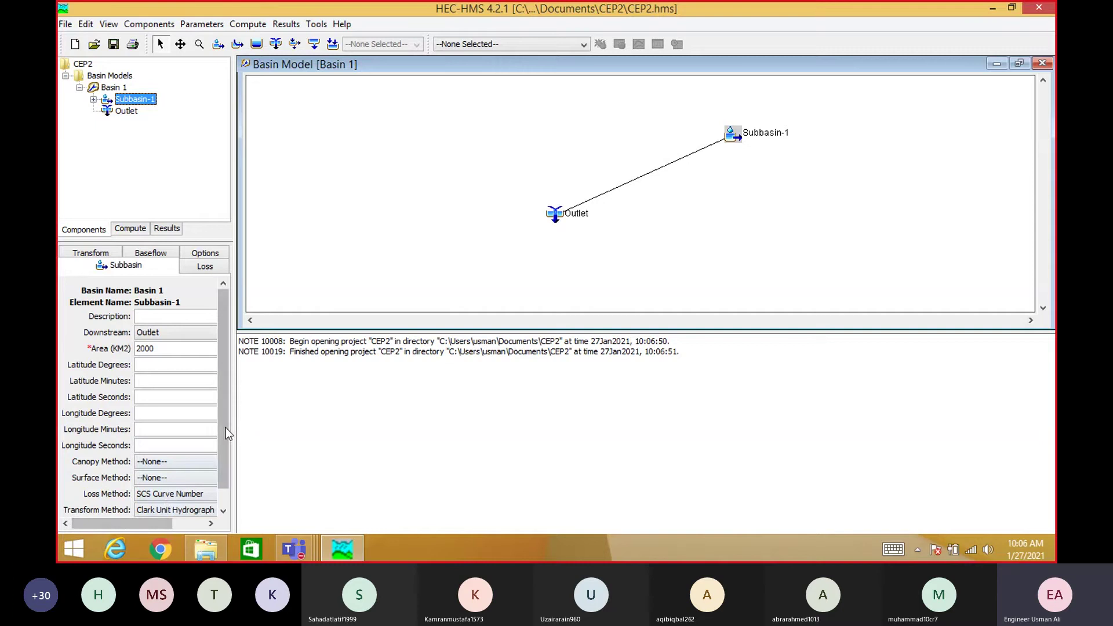
{"action": "left_click_drag", "start_coordinate": [225, 427], "coordinate": [225, 513]}
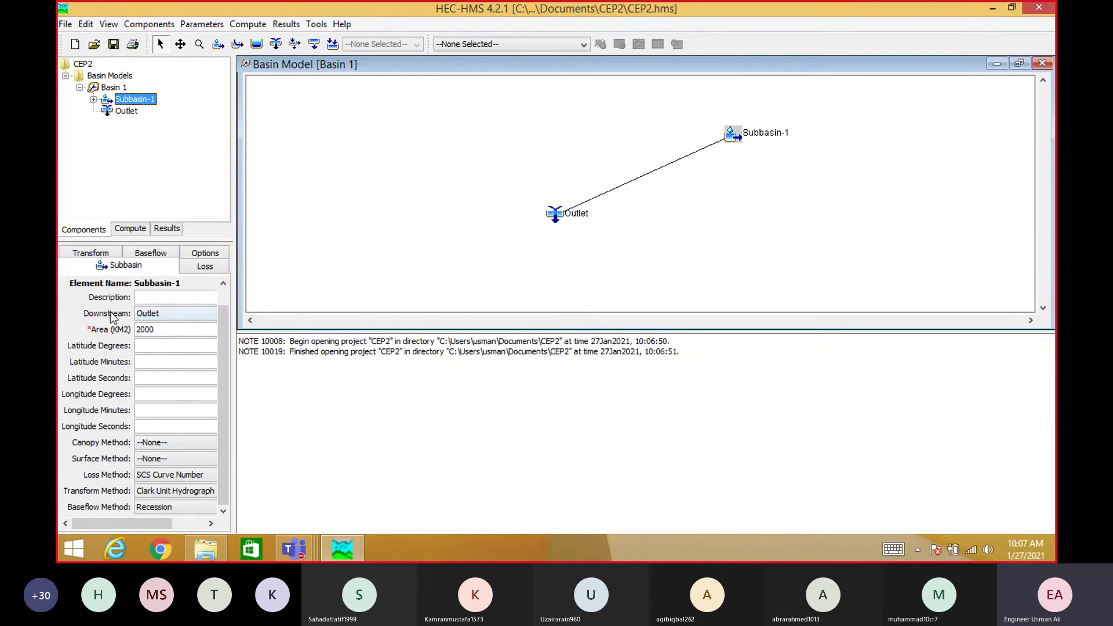
{"action": "left_click", "coordinate": [205, 270]}
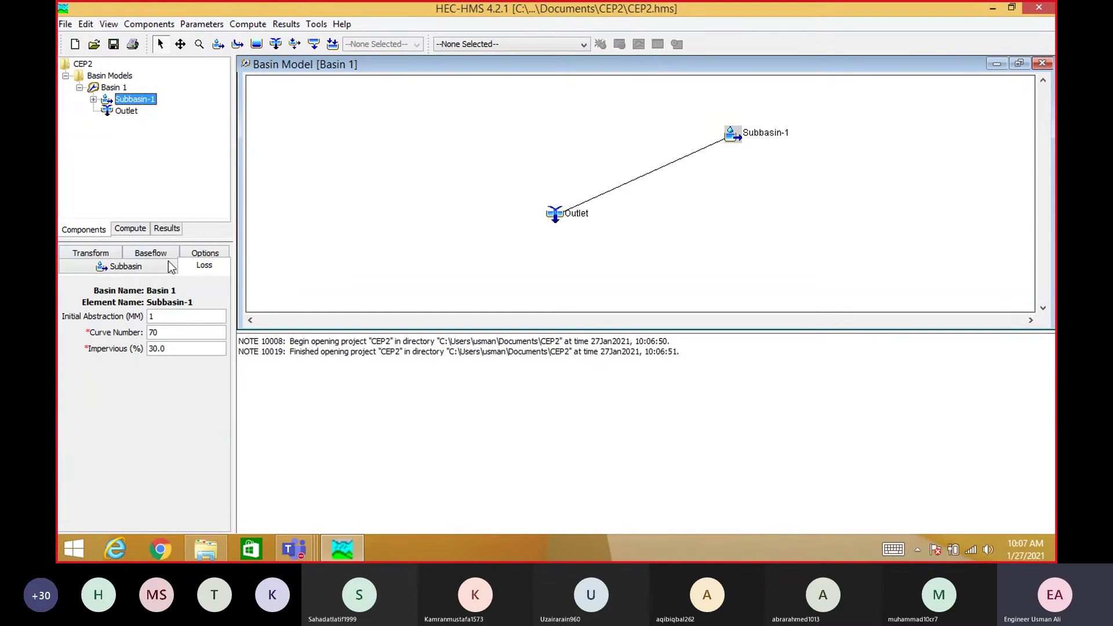
{"action": "left_click", "coordinate": [85, 255]}
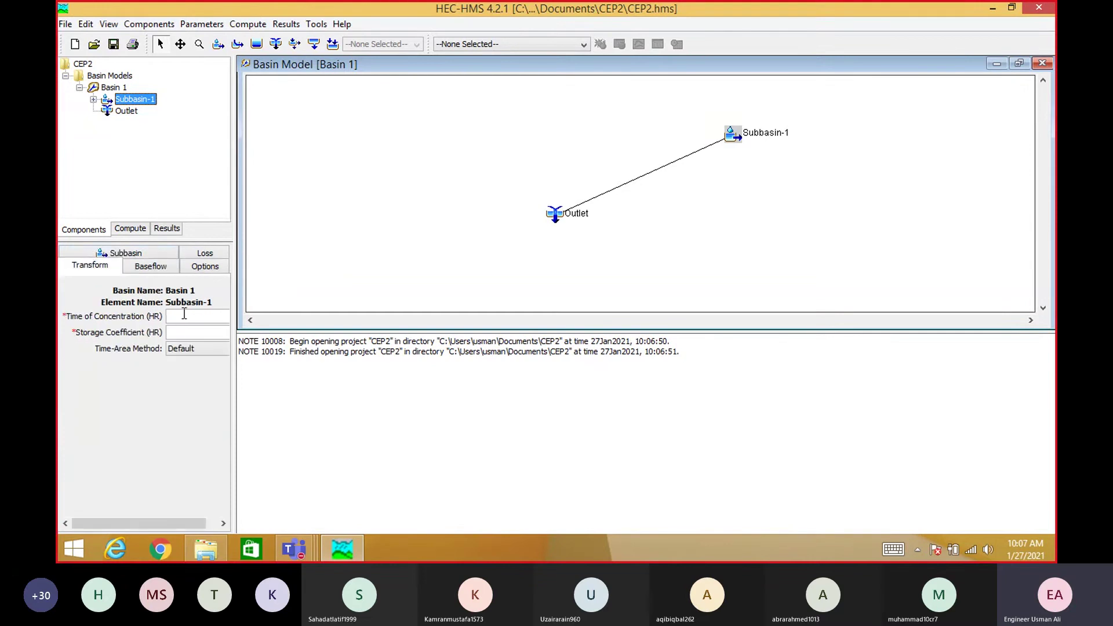
{"action": "left_click", "coordinate": [184, 316]}
{"action": "type", "text": "20"}
{"action": "left_click", "coordinate": [174, 334]}
{"action": "type", "text": "0.9"}
{"action": "left_click", "coordinate": [67, 24]}
{"action": "left_click", "coordinate": [89, 99]}
- Set Subbasin-1's baseflow to 1 m³/s initial discharge, recession constant 0.8 and ratio to peak 0.1, and save the project
{"action": "left_click", "coordinate": [150, 268]}
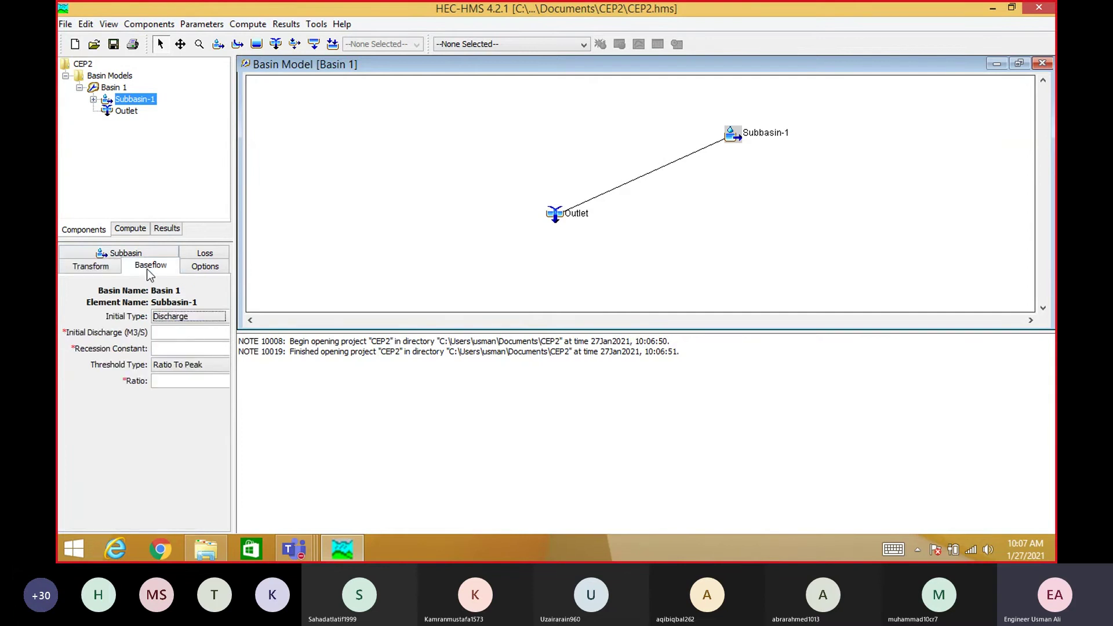
{"action": "left_click", "coordinate": [170, 334]}
{"action": "type", "text": "1"}
{"action": "left_click", "coordinate": [164, 348]}
{"action": "type", "text": "0.8"}
{"action": "left_click", "coordinate": [164, 382]}
{"action": "type", "text": "0.1"}
{"action": "left_click", "coordinate": [65, 24]}
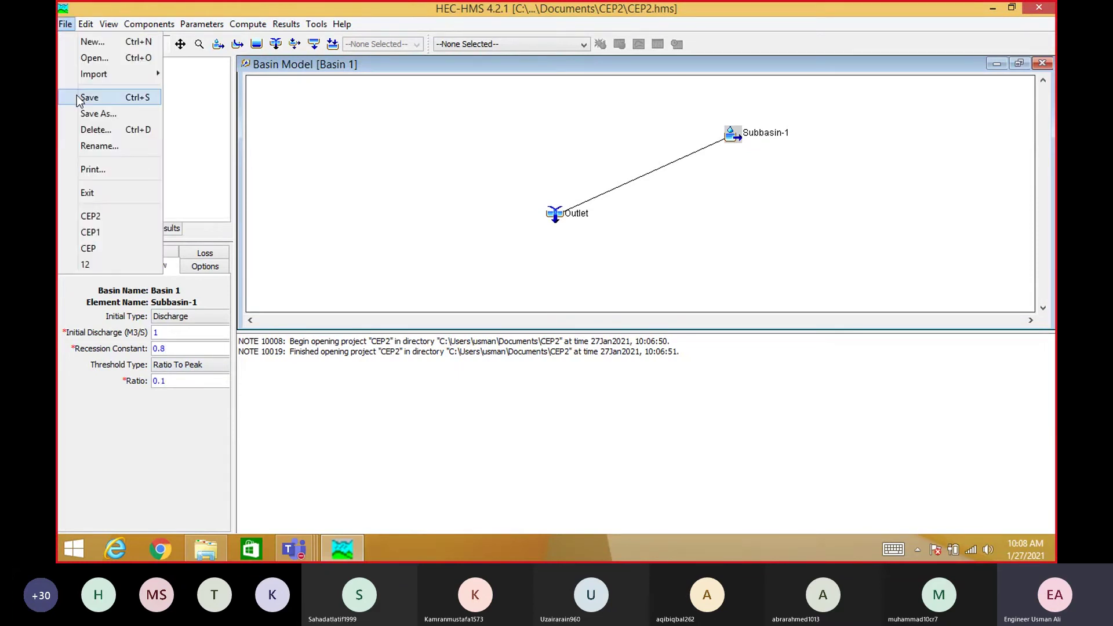
{"action": "left_click", "coordinate": [87, 97]}
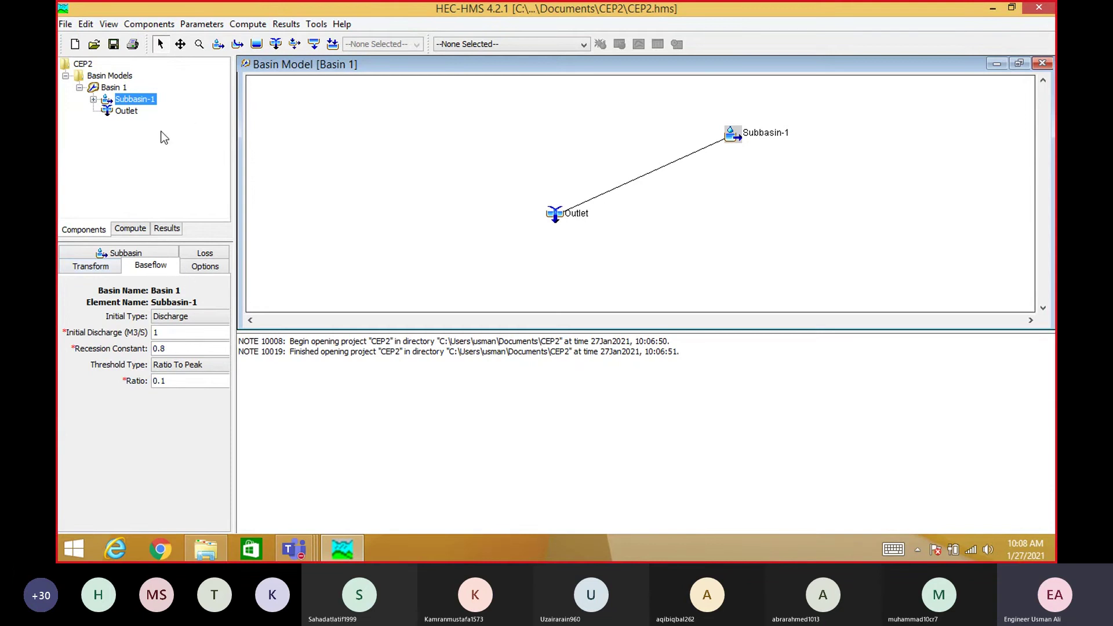
- Create a new precipitation gage named Gage 1 in the project's time-series data
{"action": "left_click", "coordinate": [80, 88]}
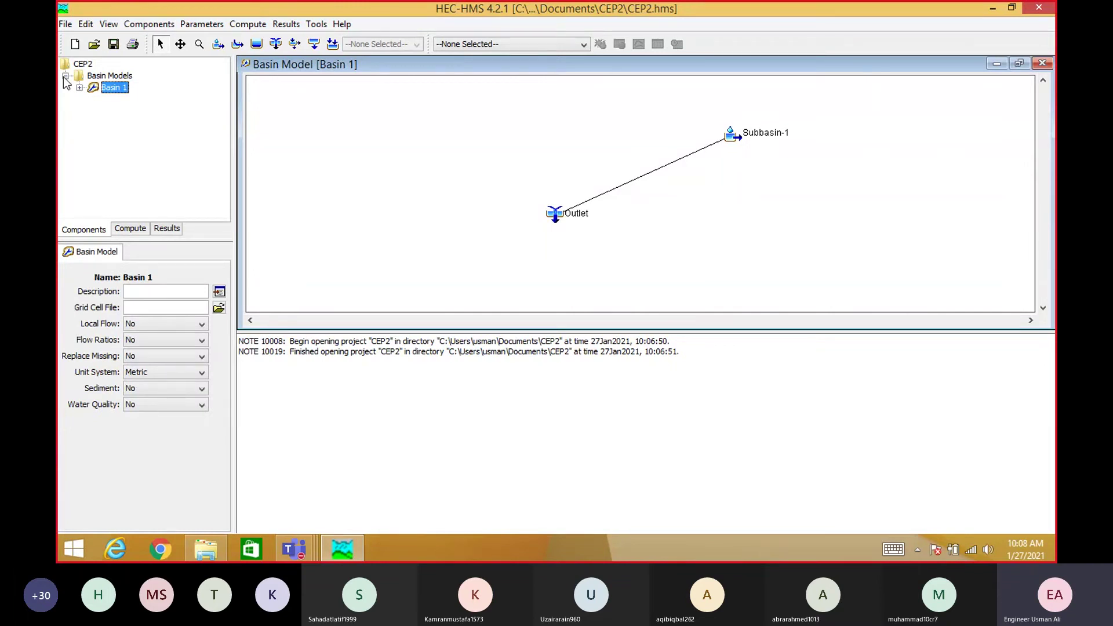
{"action": "left_click", "coordinate": [65, 76]}
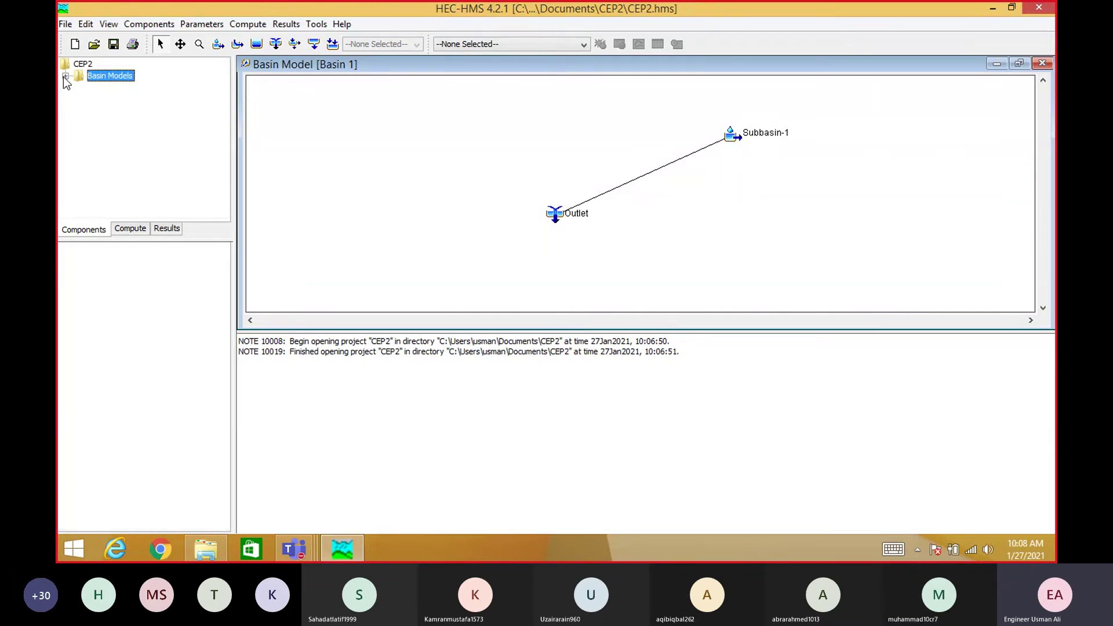
{"action": "left_click", "coordinate": [155, 24]}
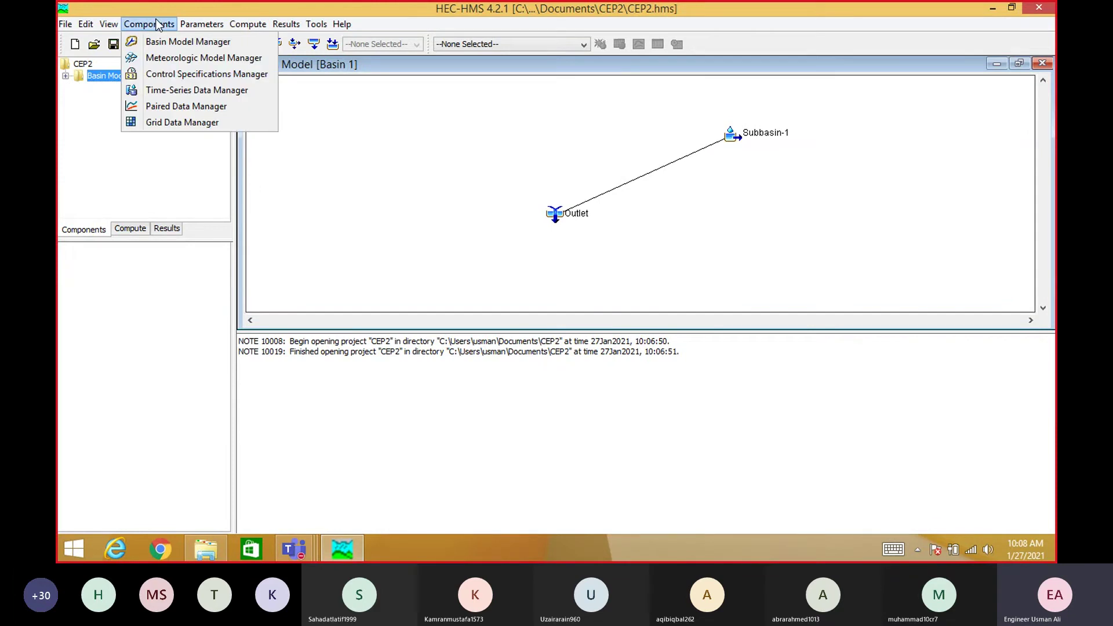
{"action": "left_click", "coordinate": [155, 90]}
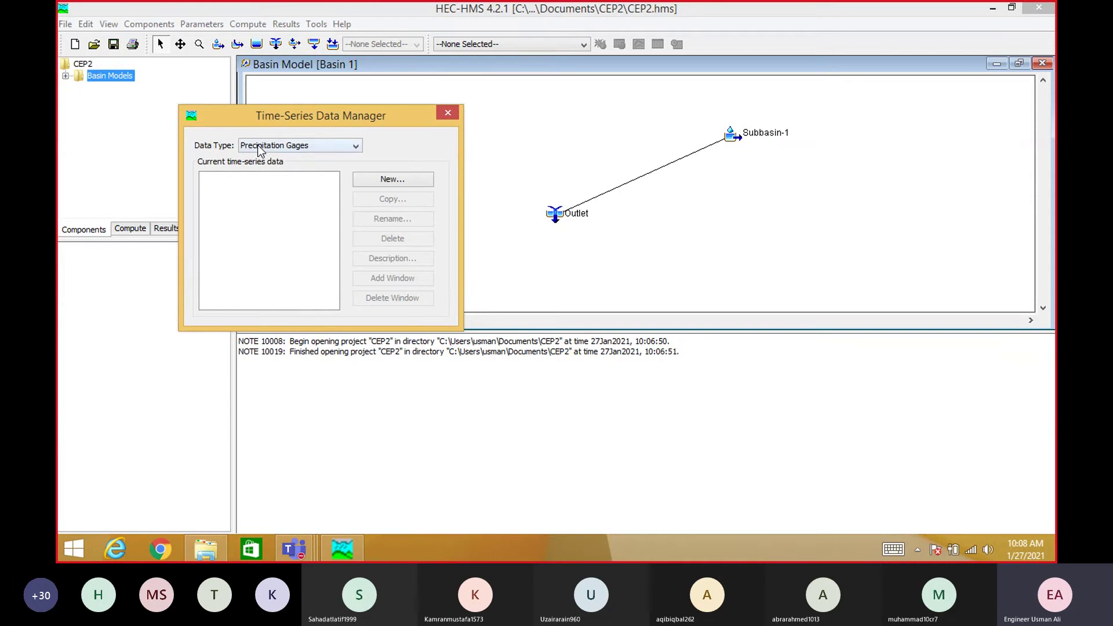
{"action": "left_click", "coordinate": [259, 150]}
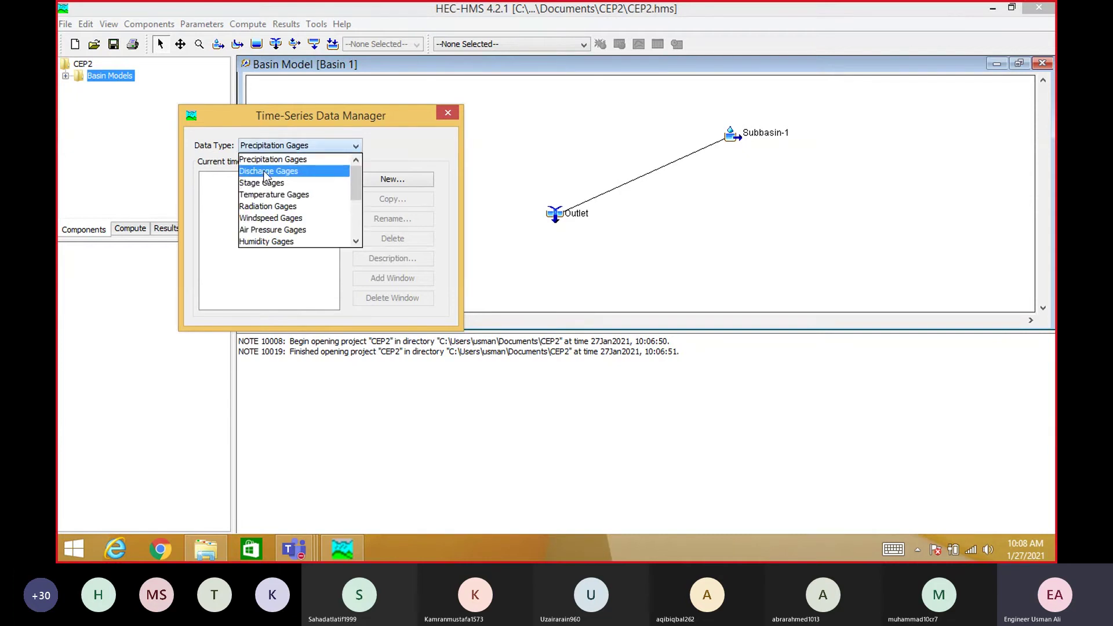
{"action": "left_click", "coordinate": [269, 159]}
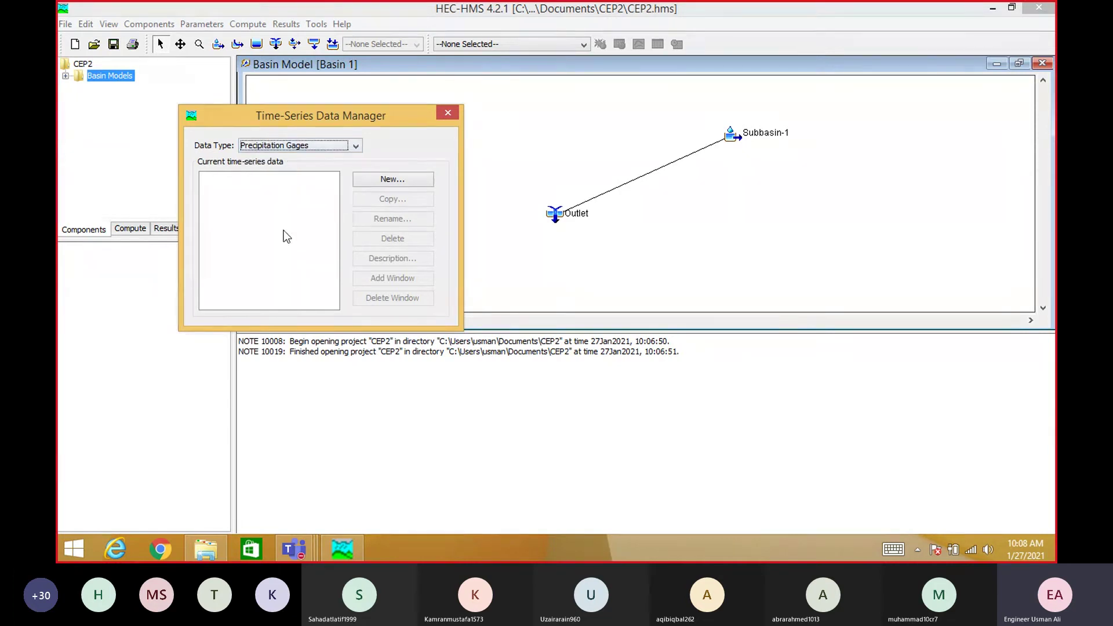
{"action": "left_click", "coordinate": [409, 180]}
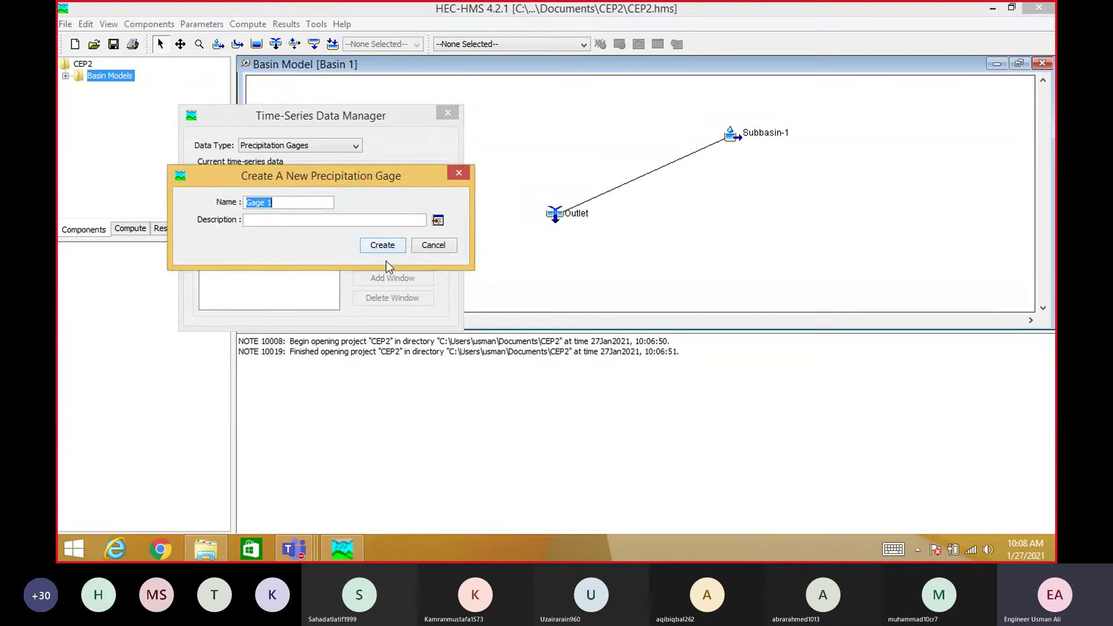
{"action": "left_click", "coordinate": [380, 244]}
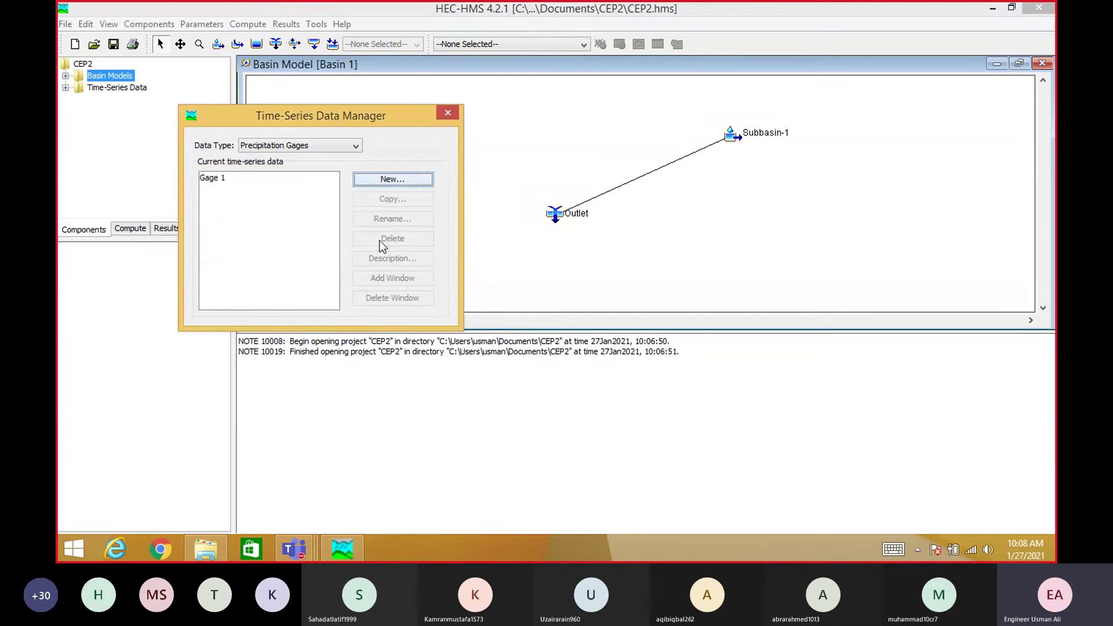
{"action": "left_click", "coordinate": [446, 111]}
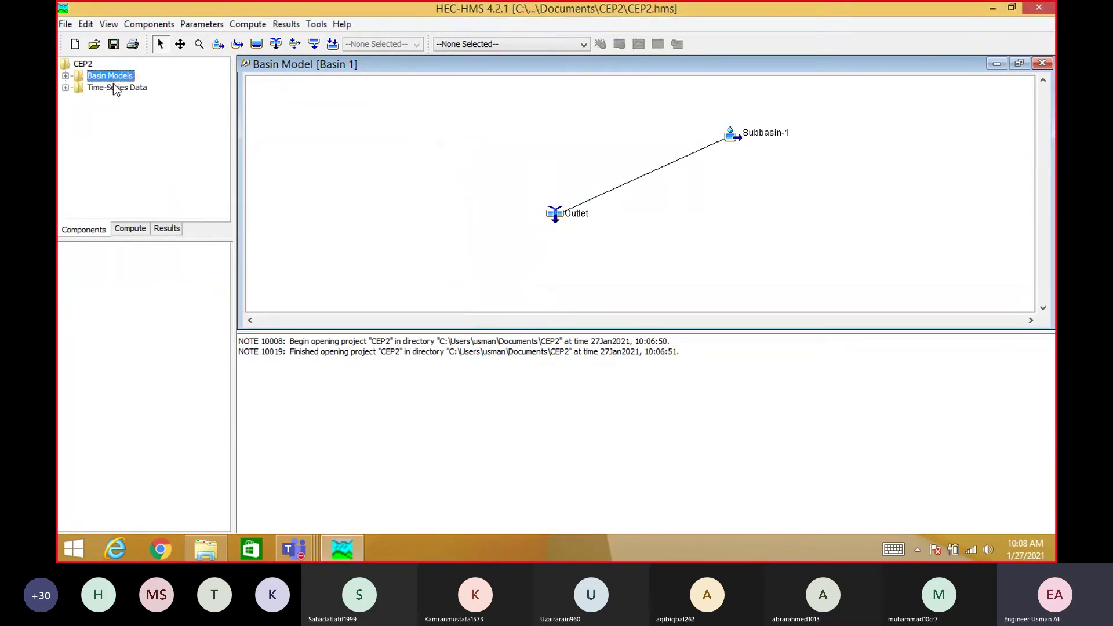
- Open Gage 1's settings and keep Manual Entry as the data source and Incremental Millimeters as the units
{"action": "double_click", "coordinate": [120, 89]}
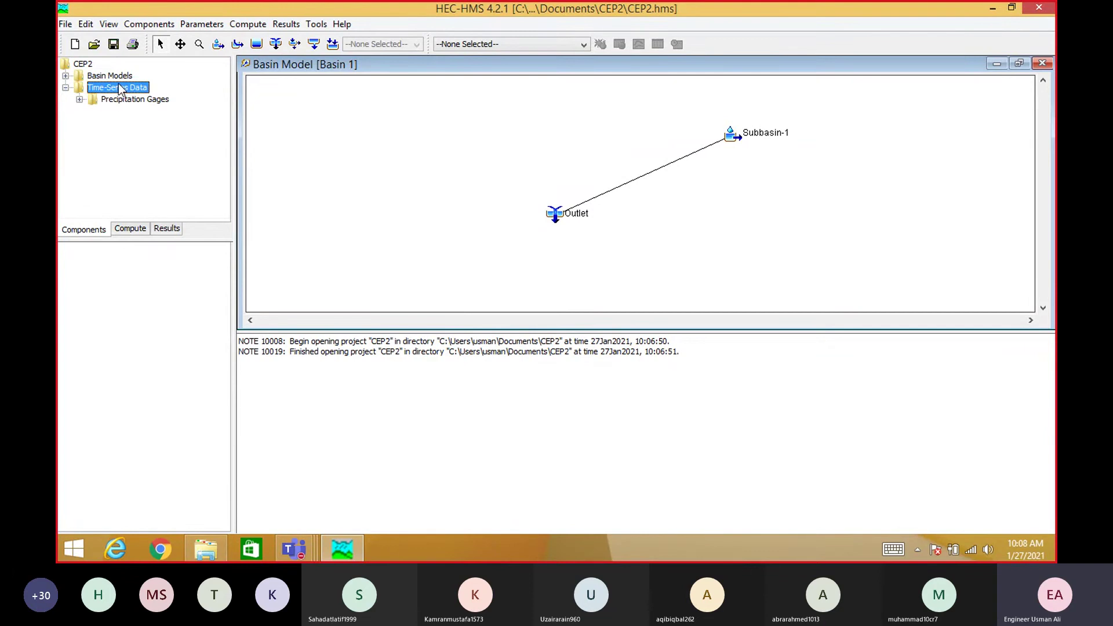
{"action": "double_click", "coordinate": [135, 100]}
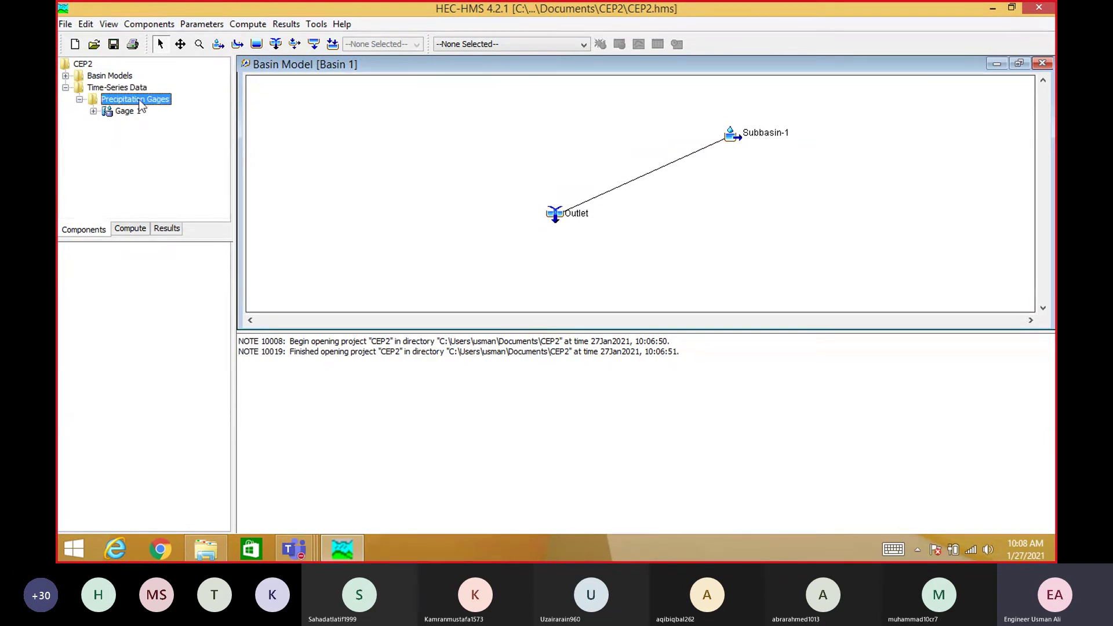
{"action": "left_click", "coordinate": [127, 112]}
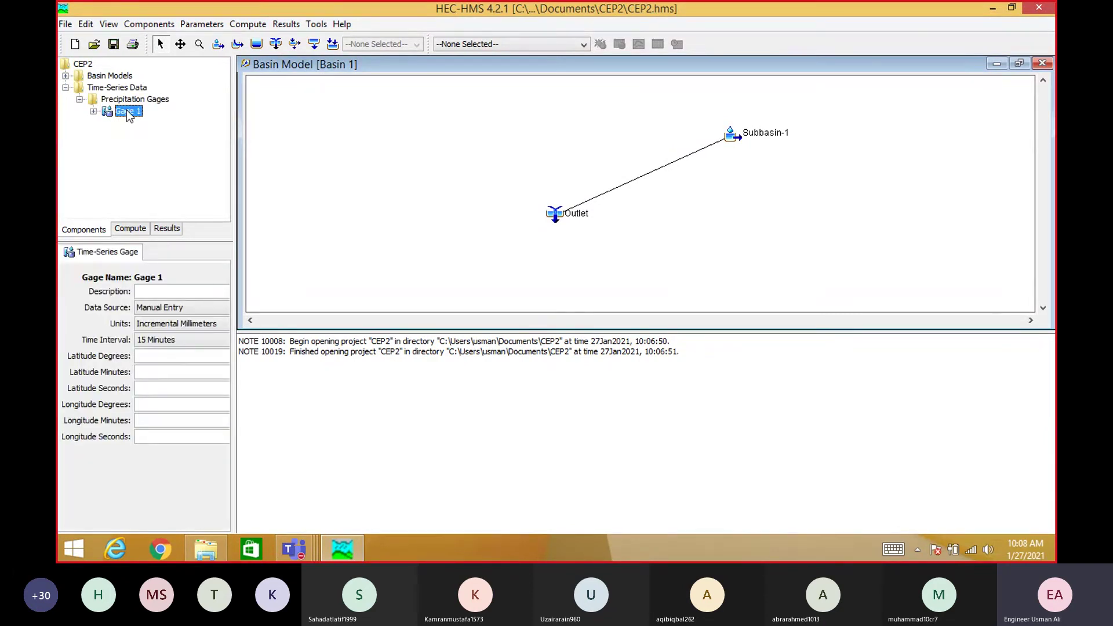
{"action": "left_click", "coordinate": [155, 289]}
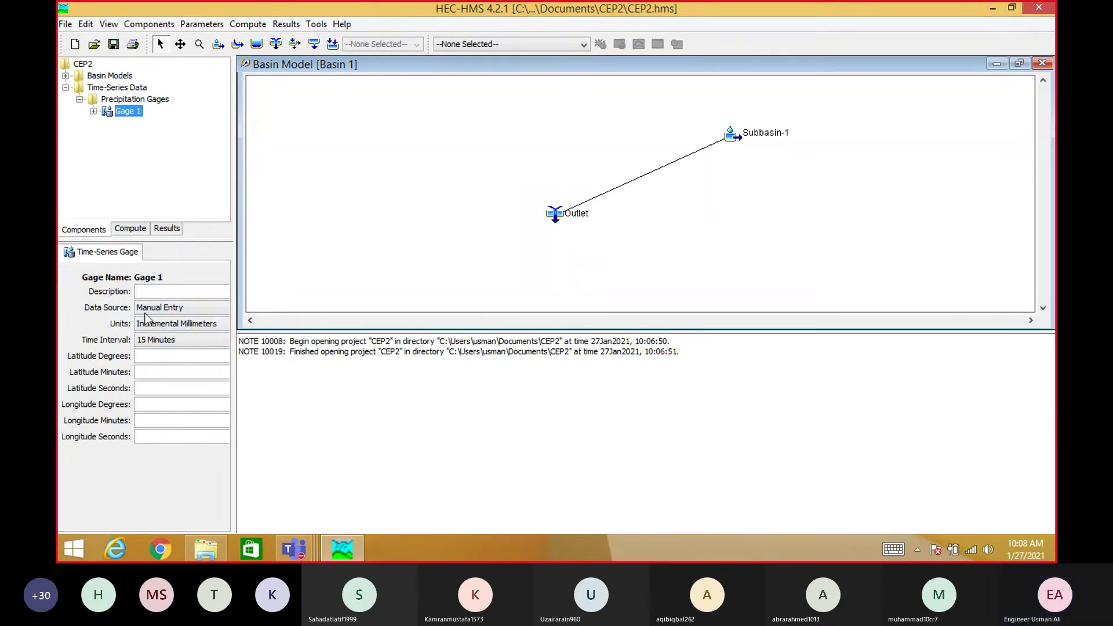
{"action": "left_click", "coordinate": [158, 308]}
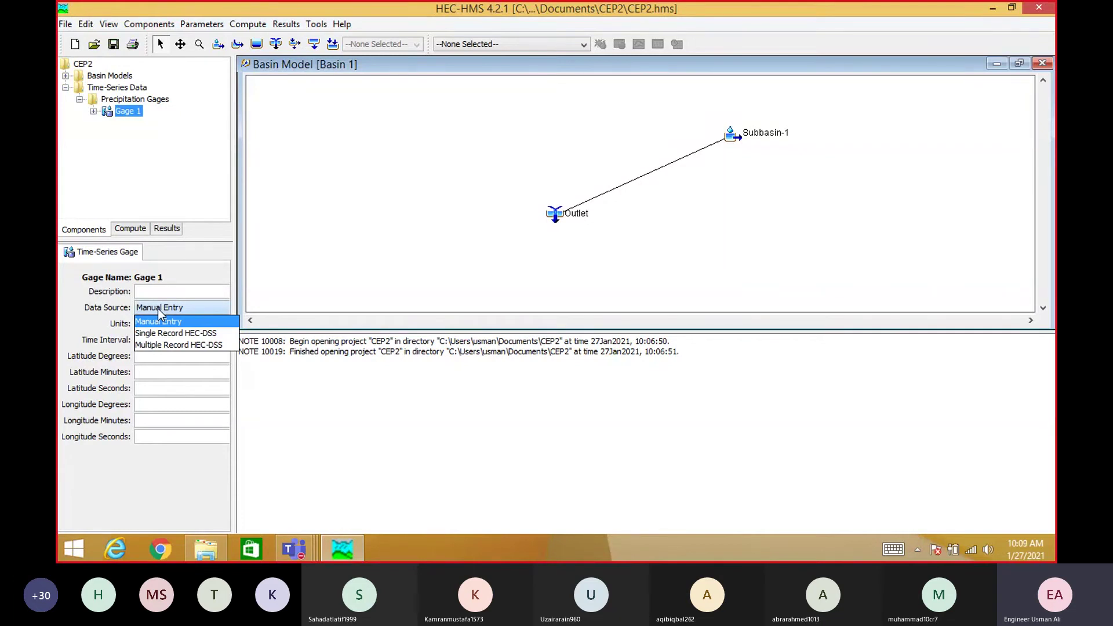
{"action": "left_click", "coordinate": [158, 309]}
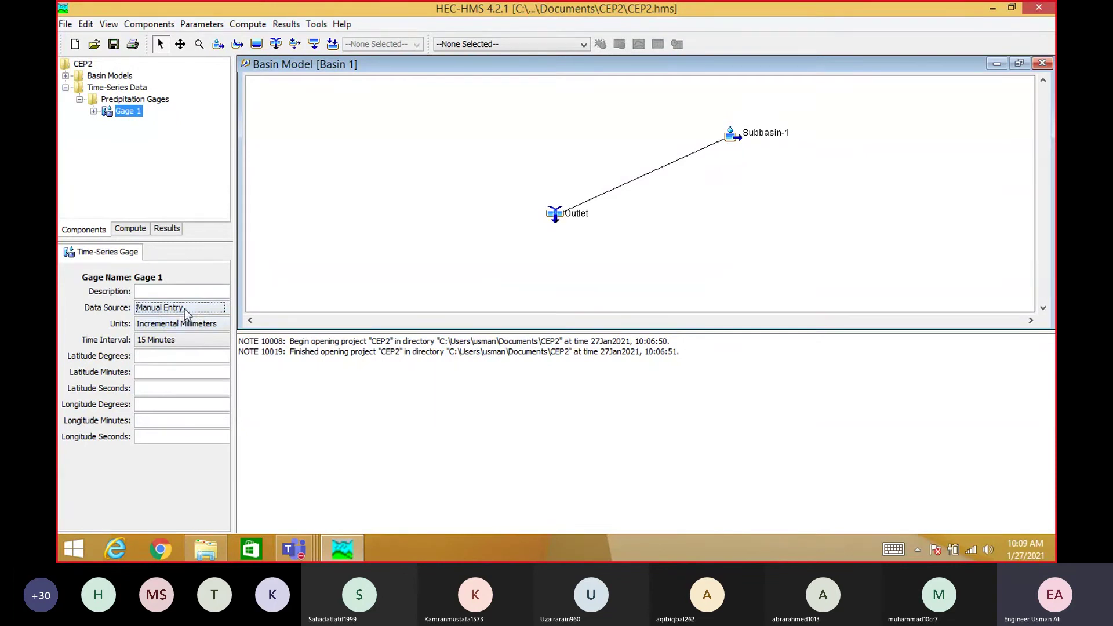
{"action": "left_click", "coordinate": [186, 309]}
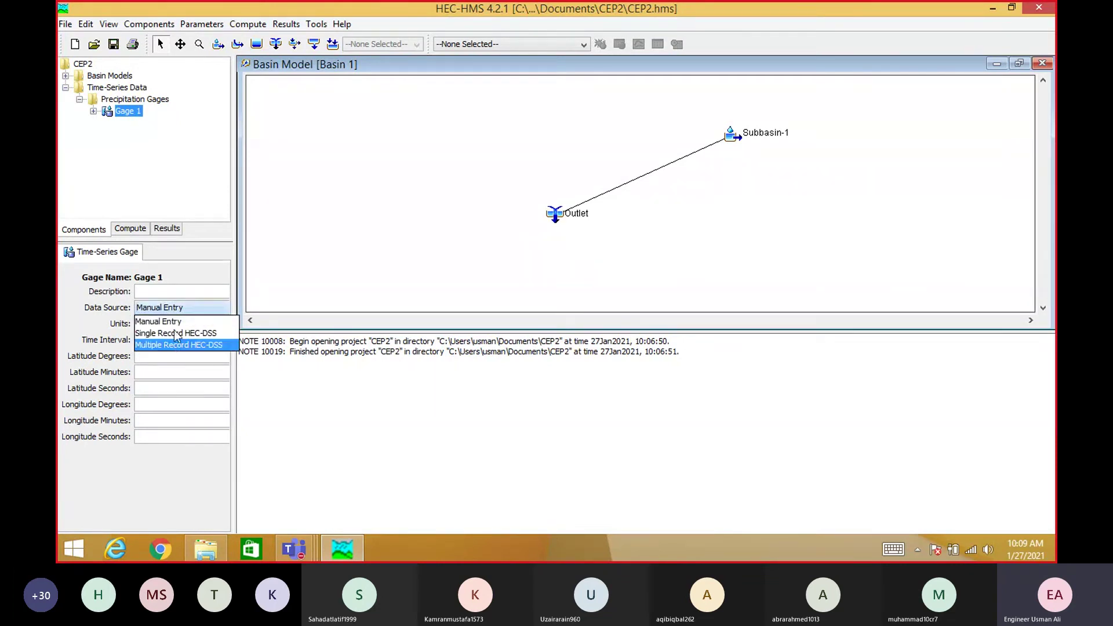
{"action": "left_click", "coordinate": [195, 307]}
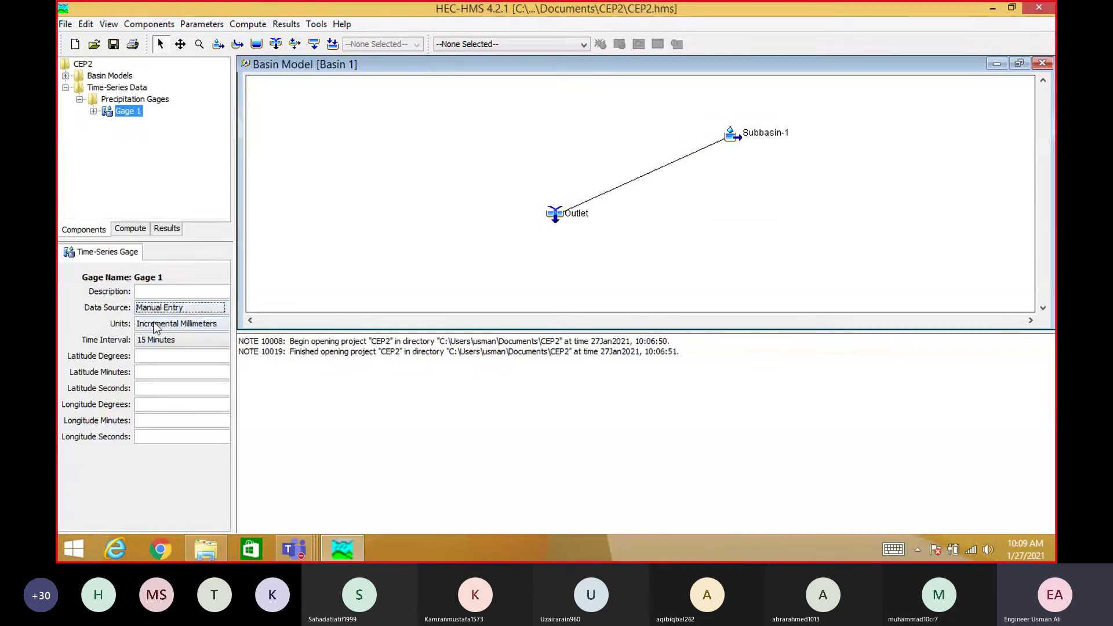
{"action": "left_click", "coordinate": [186, 324]}
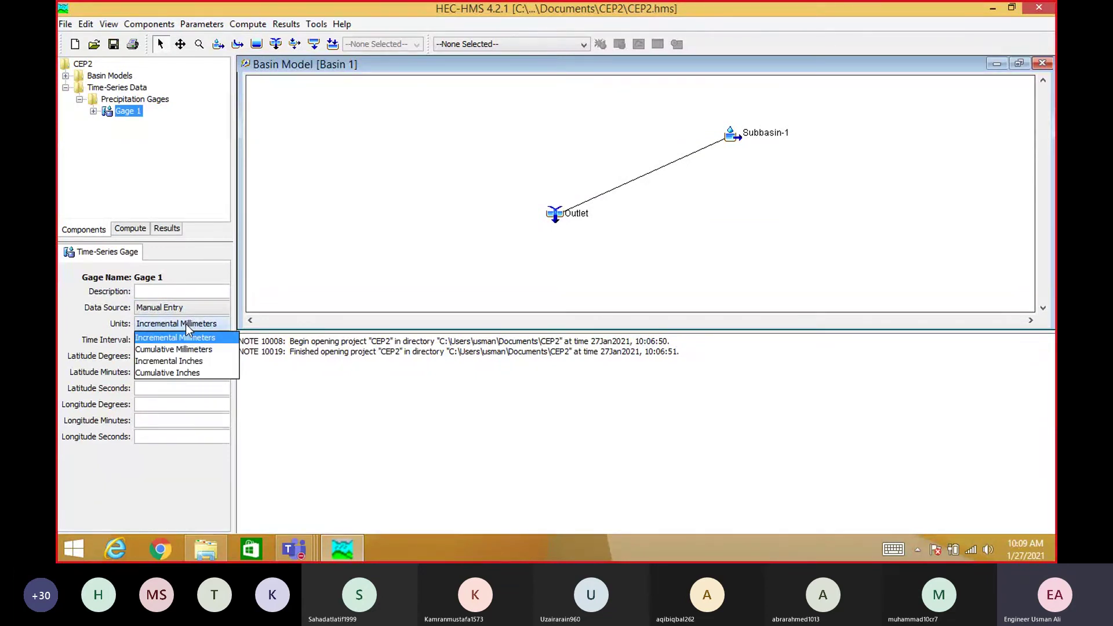
{"action": "left_click", "coordinate": [185, 323]}
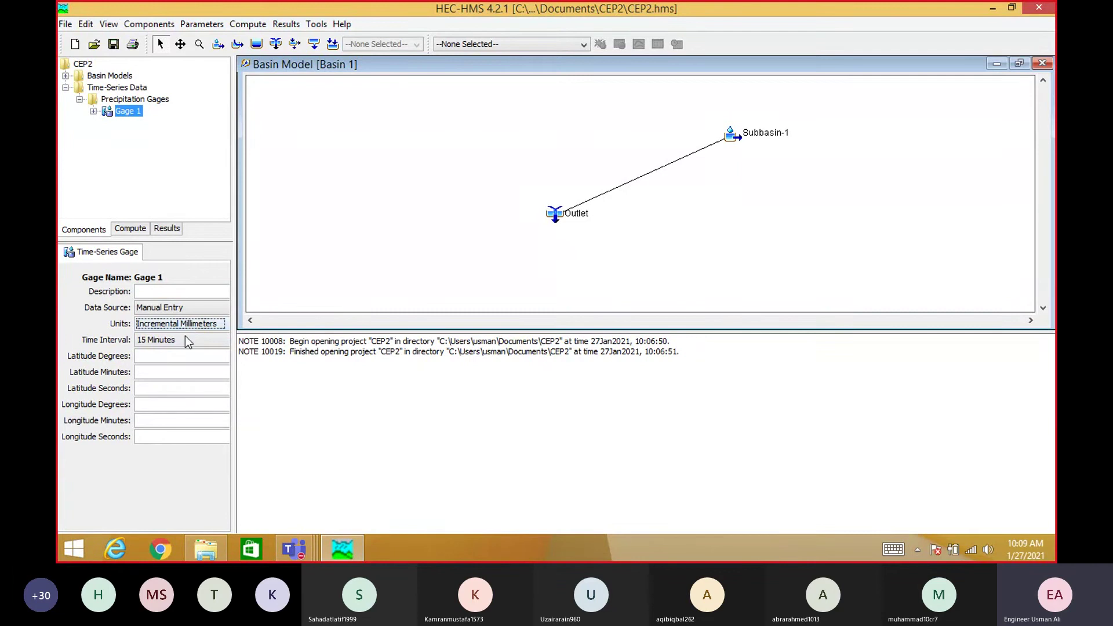
- Open the Word document Complex enginnering Problem-2021-a, examine its design rainfall hyetograph table, and return to HEC-HMS
{"action": "left_click", "coordinate": [215, 544]}
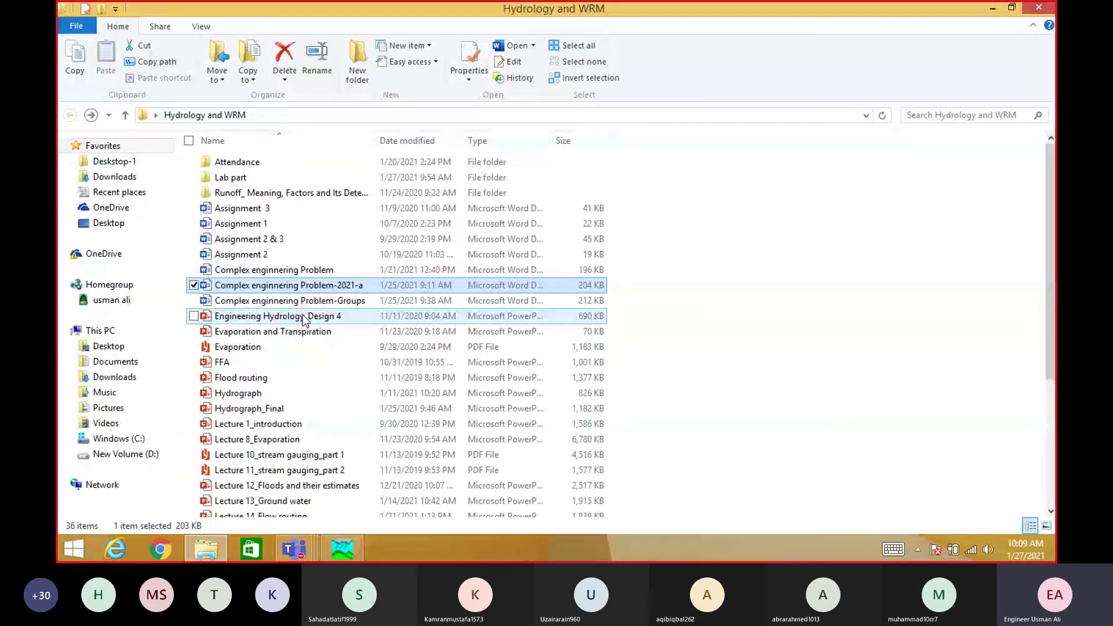
{"action": "double_click", "coordinate": [314, 286]}
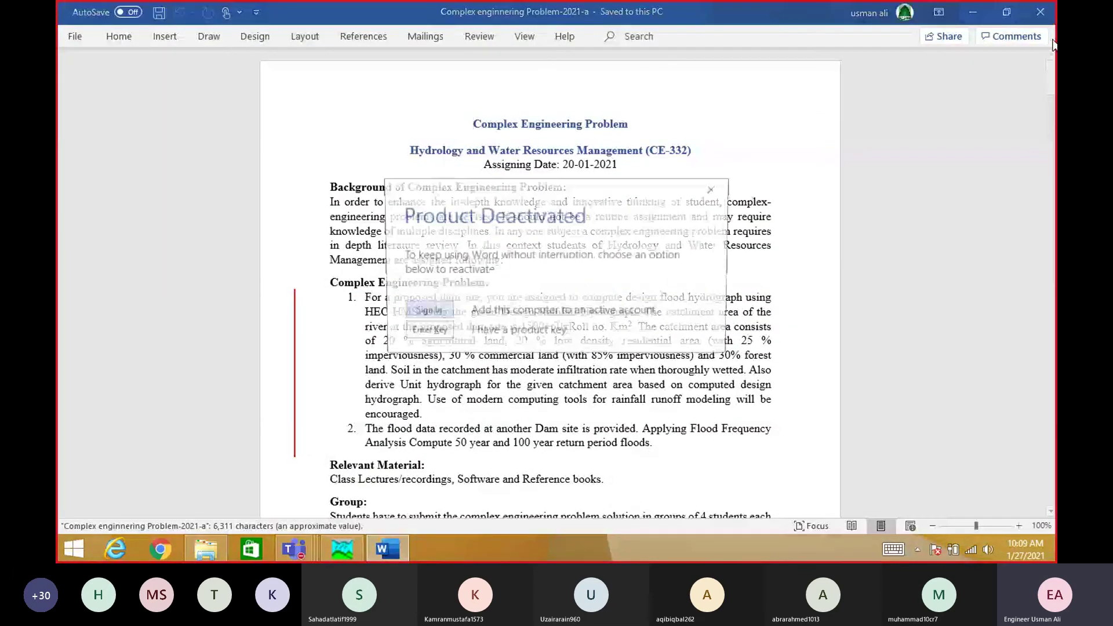
{"action": "left_click", "coordinate": [713, 190]}
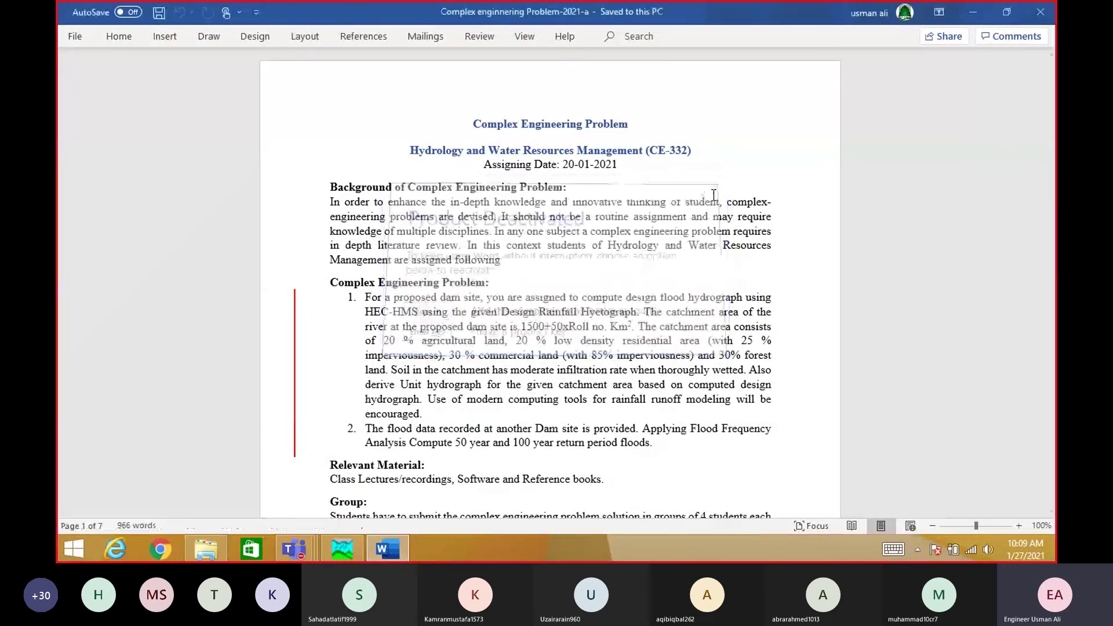
{"action": "left_click_drag", "start_coordinate": [1052, 76], "coordinate": [1052, 145]}
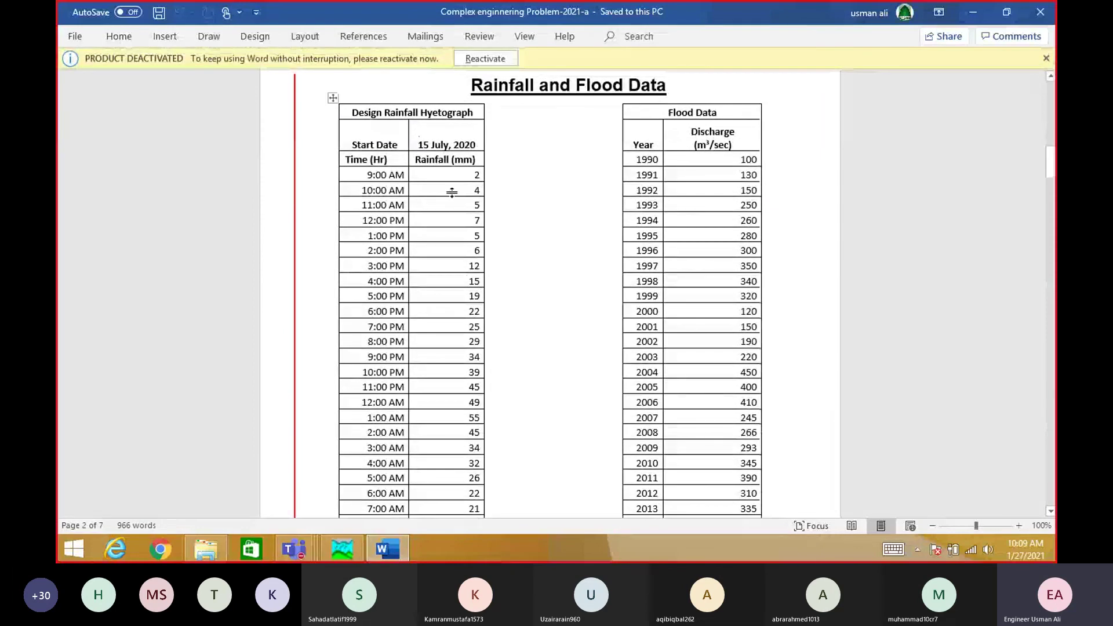
{"action": "left_click", "coordinate": [381, 551]}
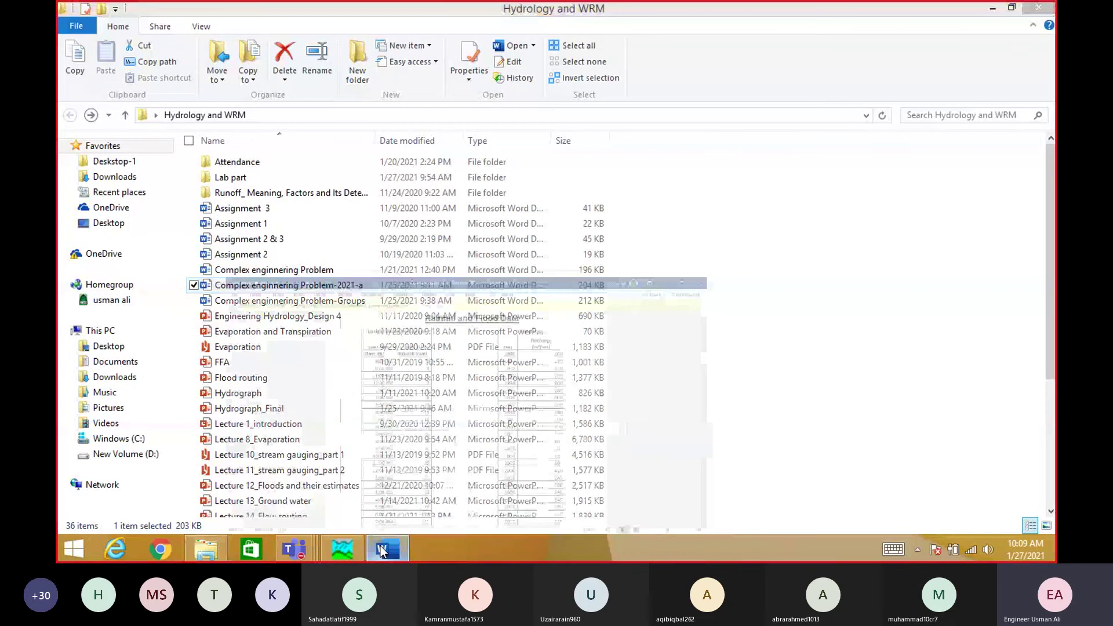
{"action": "left_click", "coordinate": [383, 550]}
{"action": "left_click", "coordinate": [344, 551]}
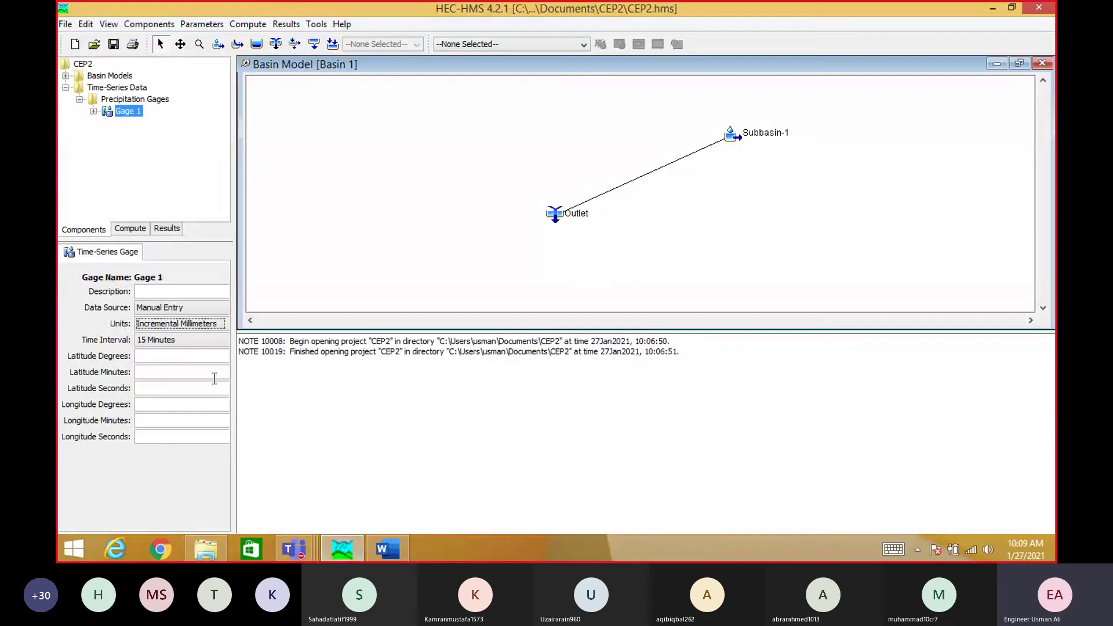
- Set Gage 1's time interval to 1 Hour and save the project
{"action": "left_click", "coordinate": [194, 343]}
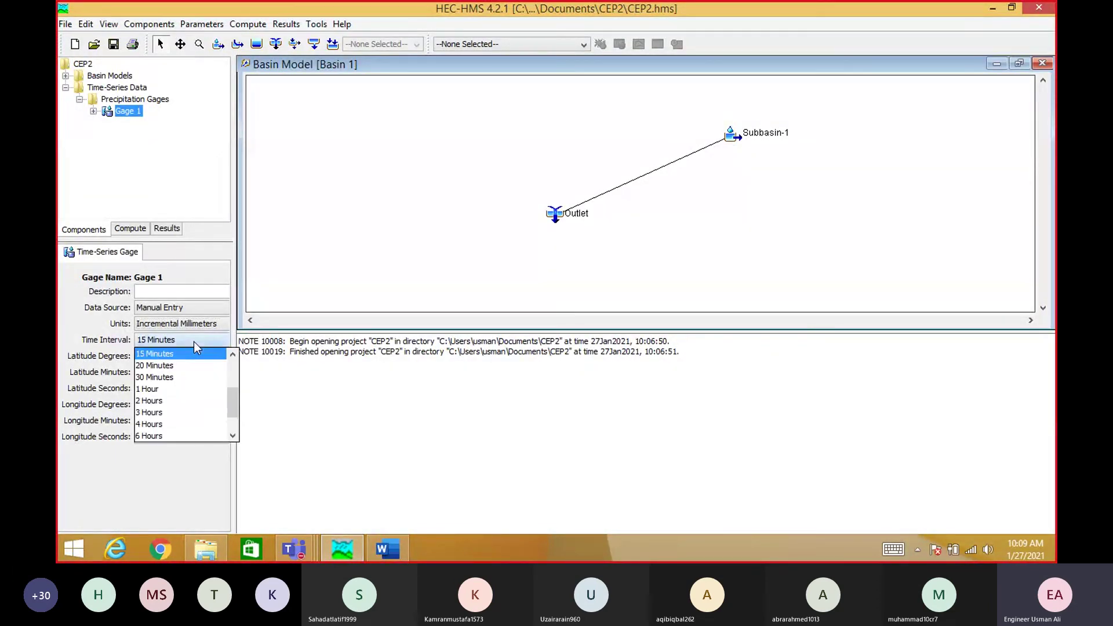
{"action": "left_click", "coordinate": [174, 389]}
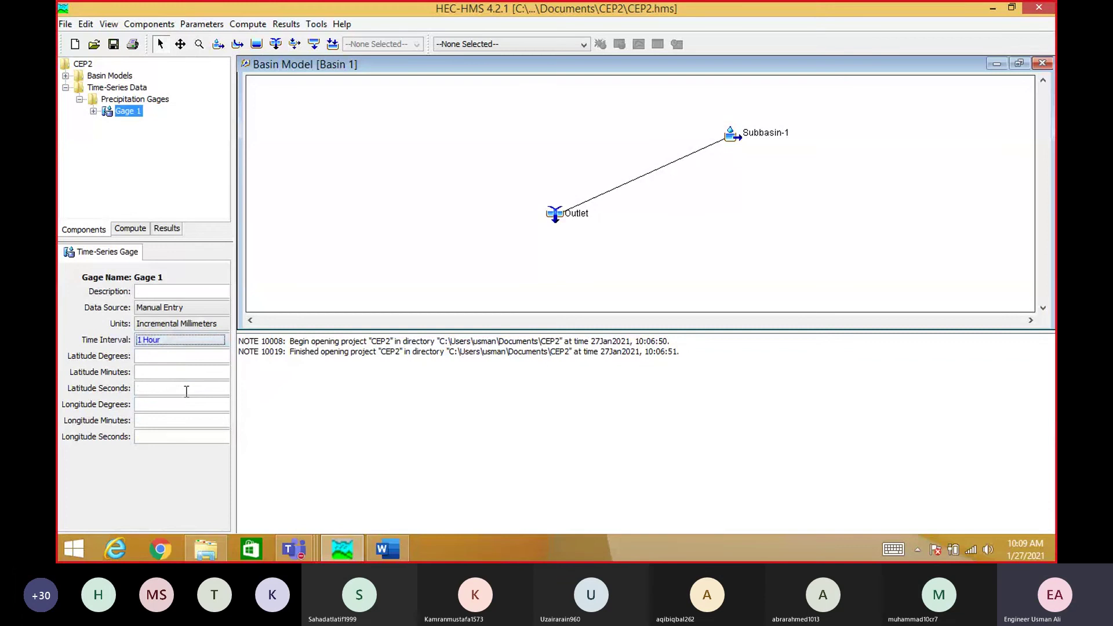
{"action": "left_click", "coordinate": [65, 24]}
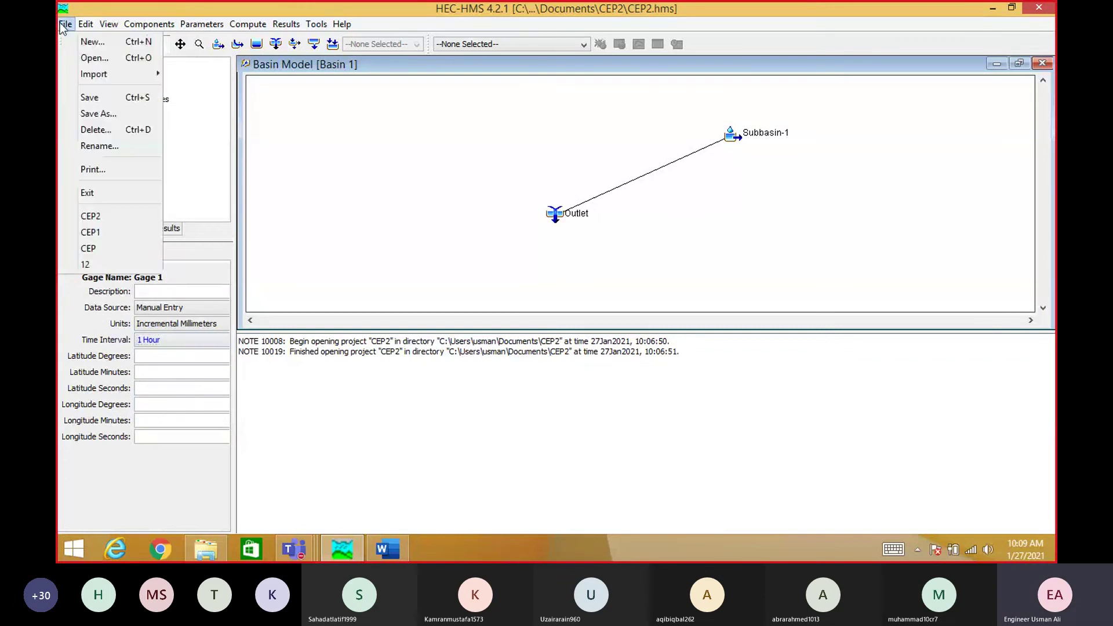
{"action": "left_click", "coordinate": [89, 100]}
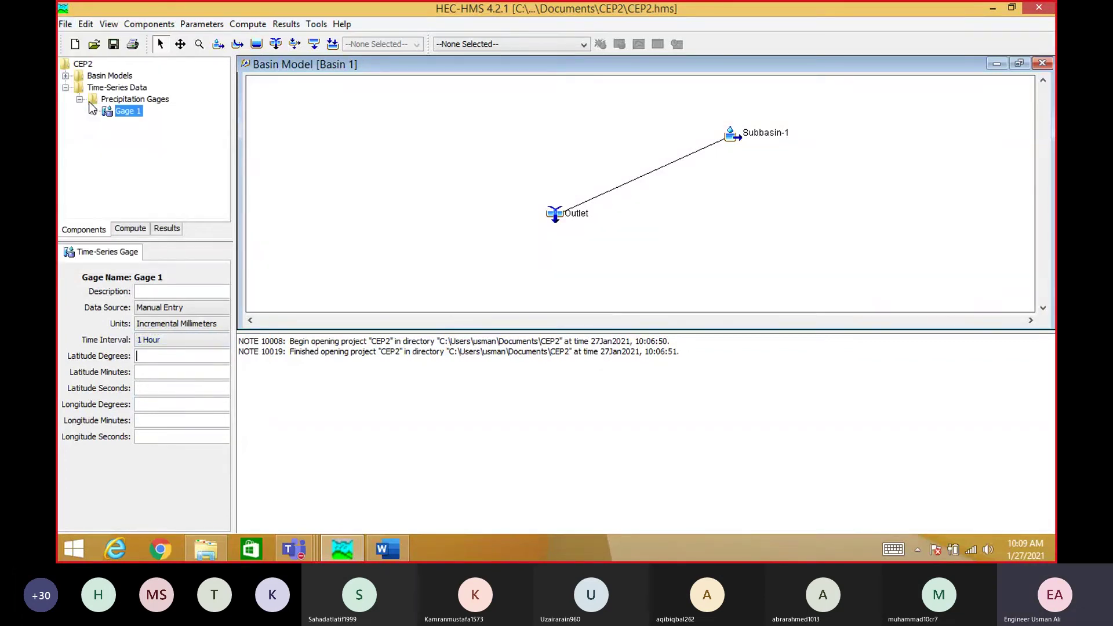
- Set Gage 1's time window to start on 15July2020 at 09:00, matching the rainfall table in the assignment document
{"action": "double_click", "coordinate": [131, 115]}
{"action": "left_click", "coordinate": [167, 124]}
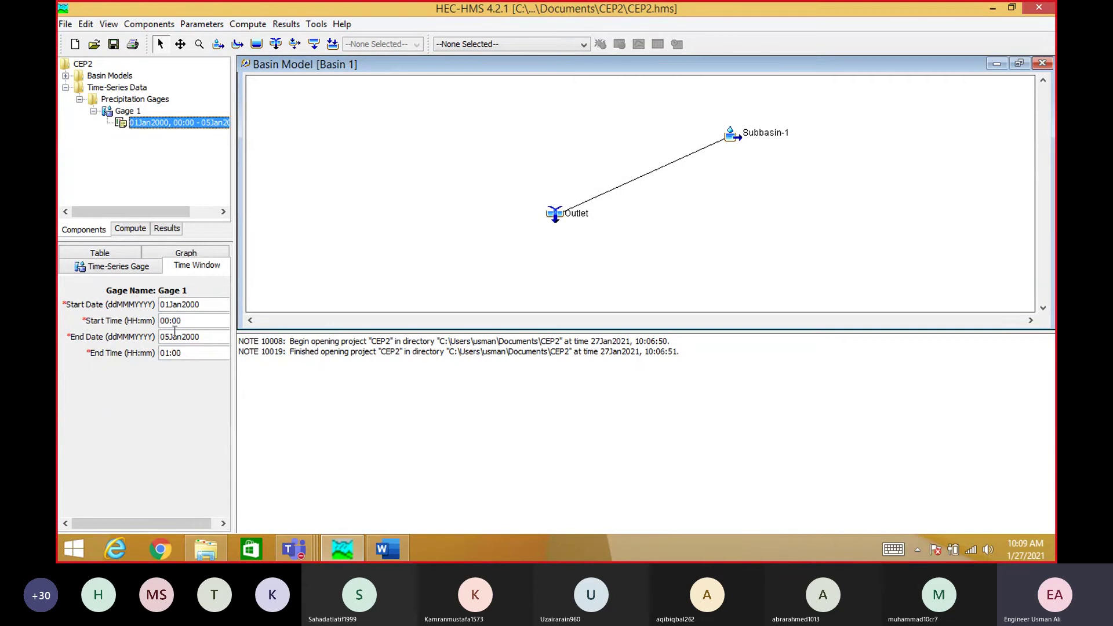
{"action": "left_click", "coordinate": [384, 551]}
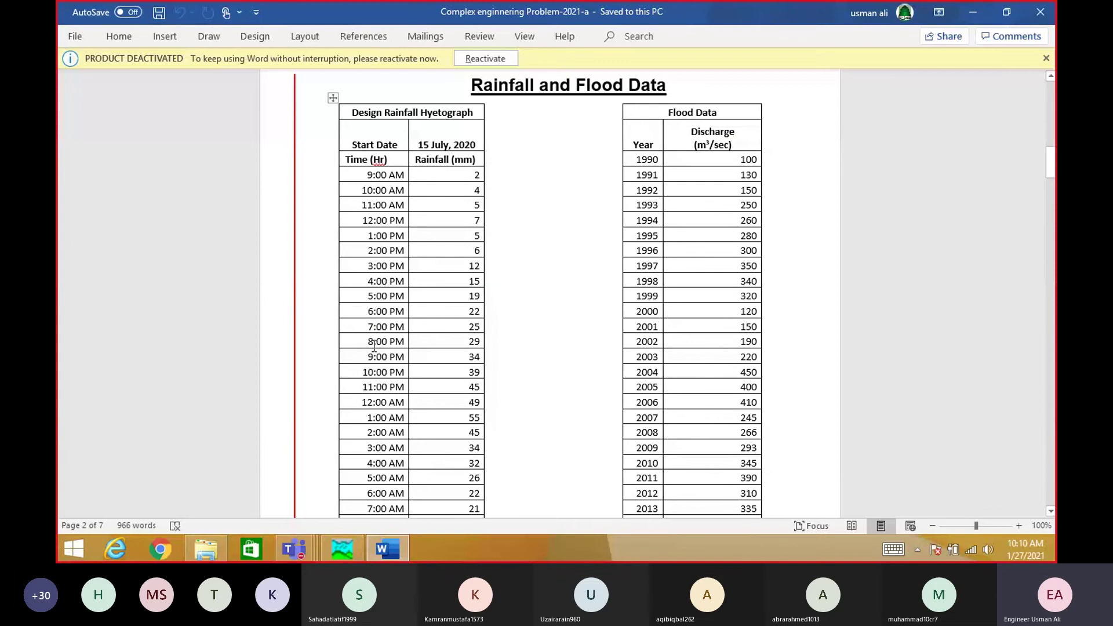
{"action": "left_click", "coordinate": [395, 549]}
{"action": "left_click", "coordinate": [211, 304]}
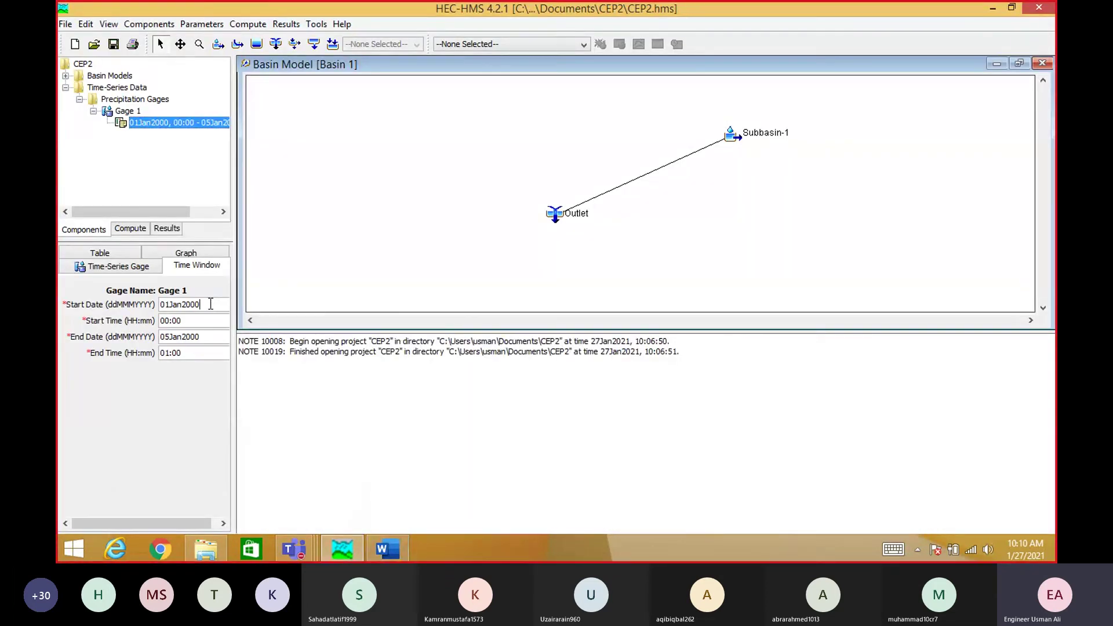
{"action": "key", "text": "BackSpace"}
{"action": "key", "text": "BackSpace"}
{"action": "key", "text": "BackSpace"}
{"action": "key", "text": "BackSpace"}
{"action": "key", "text": "BackSpace"}
{"action": "key", "text": "BackSpace"}
{"action": "key", "text": "BackSpace"}
{"action": "key", "text": "BackSpace"}
{"action": "key", "text": "BackSpace"}
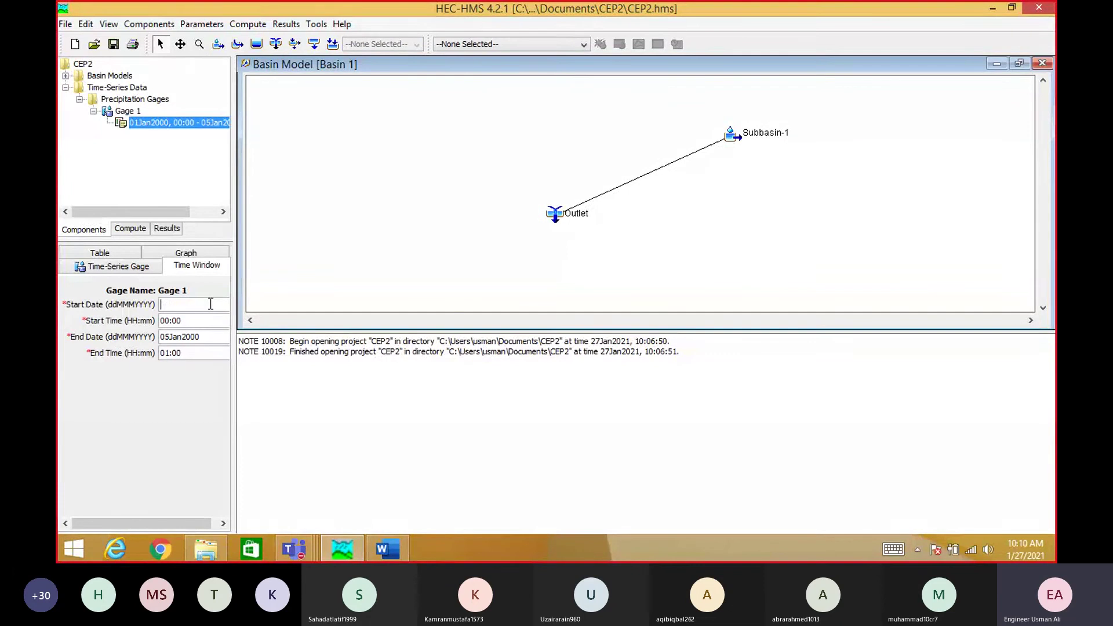
{"action": "type", "text": "15"}
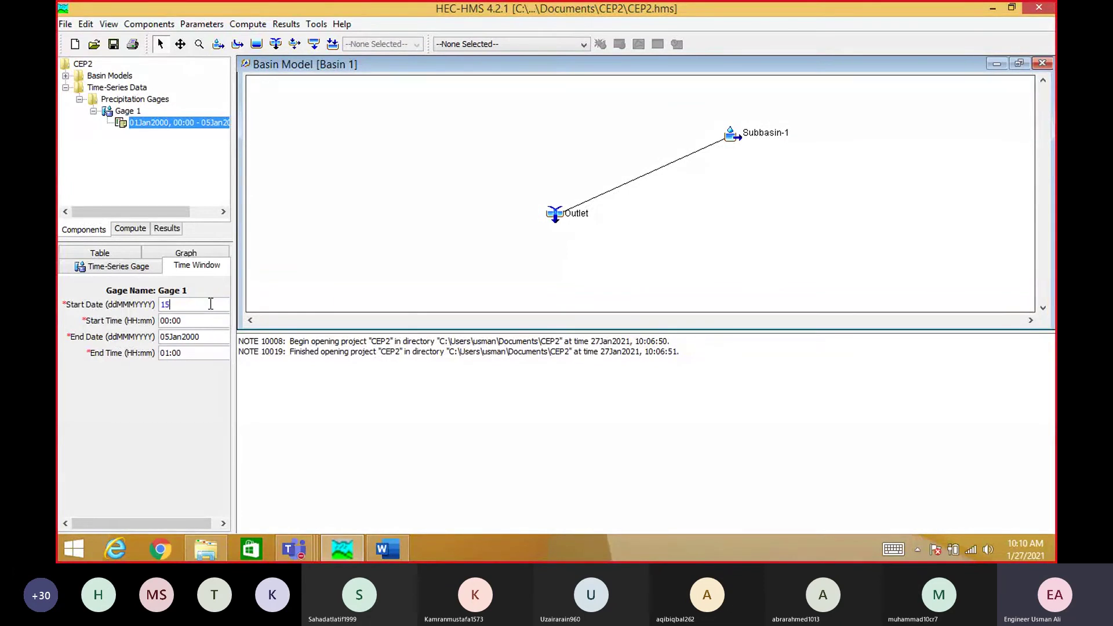
{"action": "type", "text": "Juky"}
{"action": "type", "text": "2020"}
{"action": "left_click", "coordinate": [169, 322]}
{"action": "key", "text": "BackSpace"}
{"action": "type", "text": "9"}
- Set the end date of Gage 1's time window to 16July2020
{"action": "left_click", "coordinate": [204, 339]}
{"action": "key", "text": "BackSpace"}
{"action": "key", "text": "BackSpace"}
{"action": "key", "text": "BackSpace"}
{"action": "key", "text": "BackSpace"}
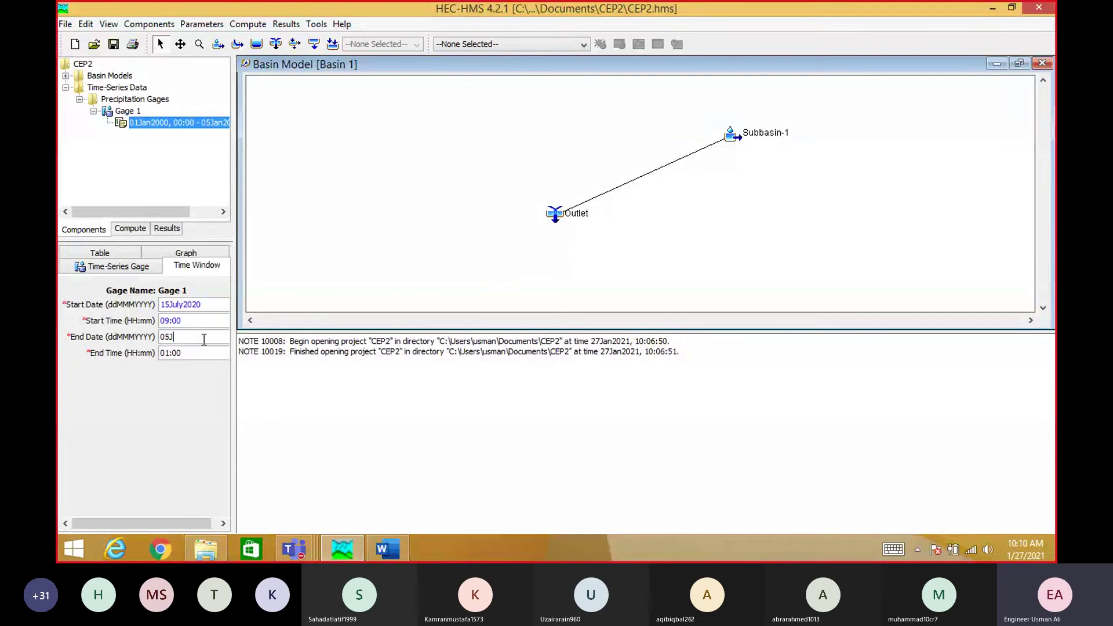
{"action": "key", "text": "BackSpace"}
{"action": "key", "text": "BackSpace"}
{"action": "key", "text": "BackSpace"}
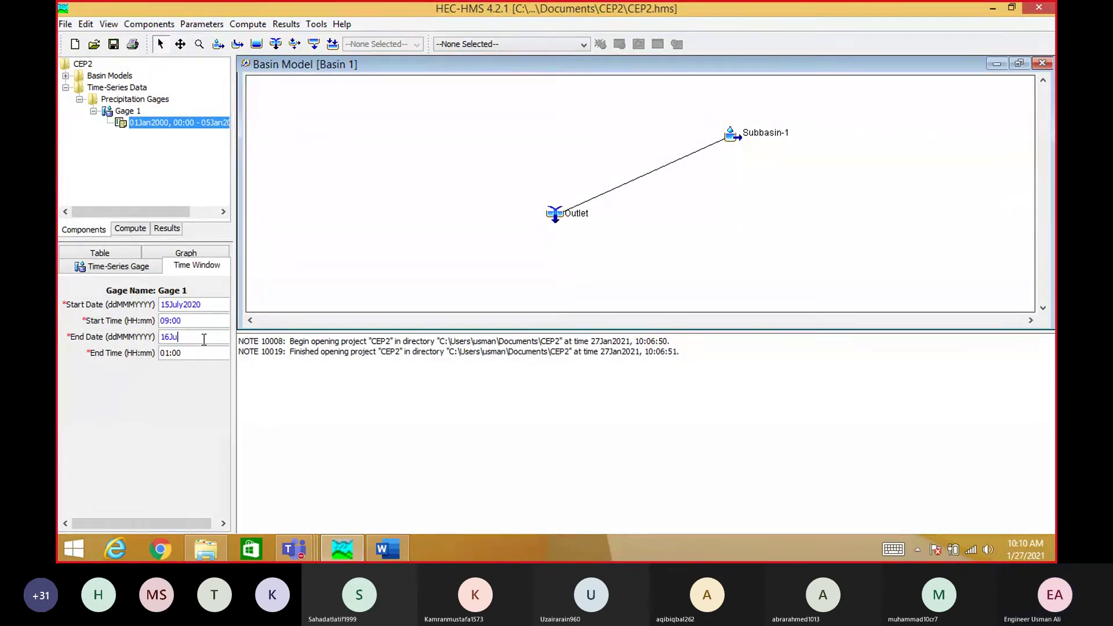
{"action": "type", "text": "16July"}
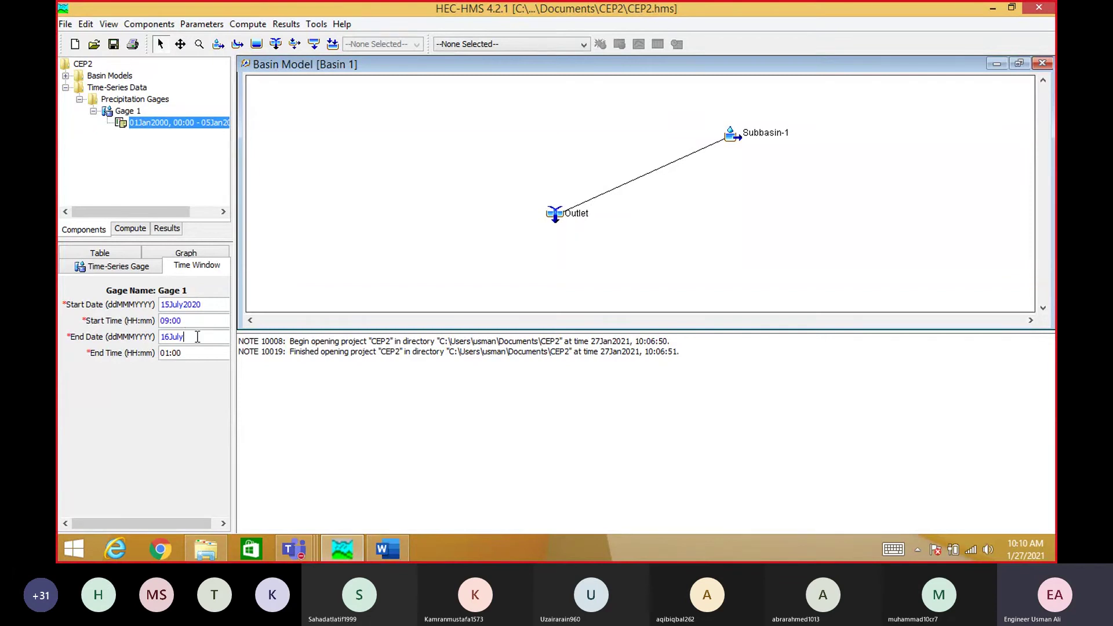
{"action": "type", "text": "2020"}
- Set the end time of Gage 1's time window to 17:00 and save the project
{"action": "left_click", "coordinate": [168, 355]}
{"action": "key", "text": "BackSpace"}
{"action": "type", "text": "1"}
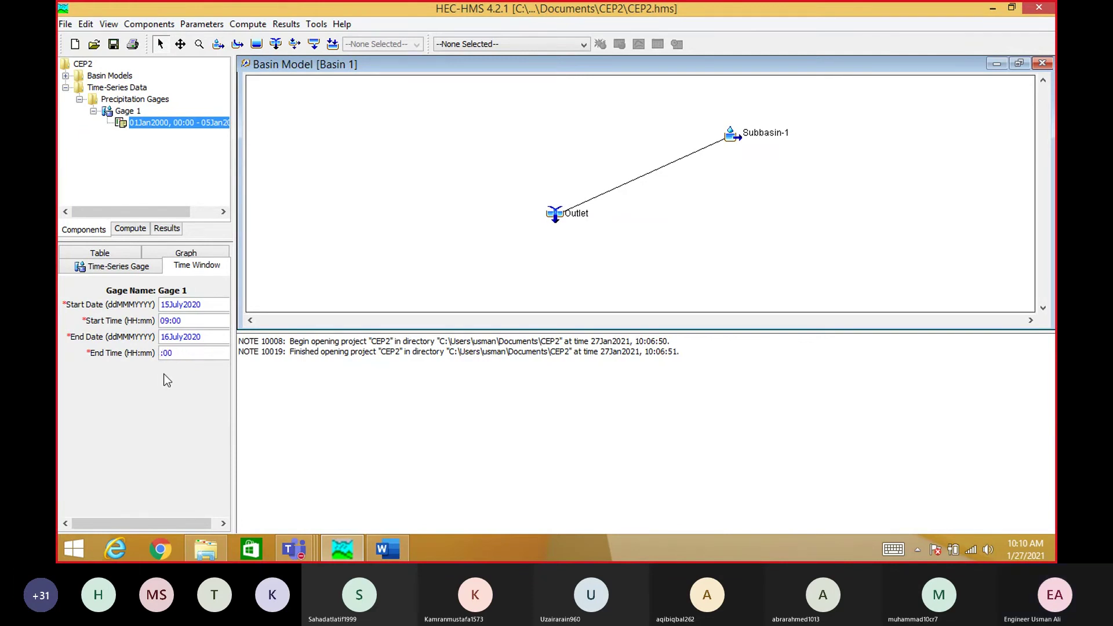
{"action": "type", "text": "17"}
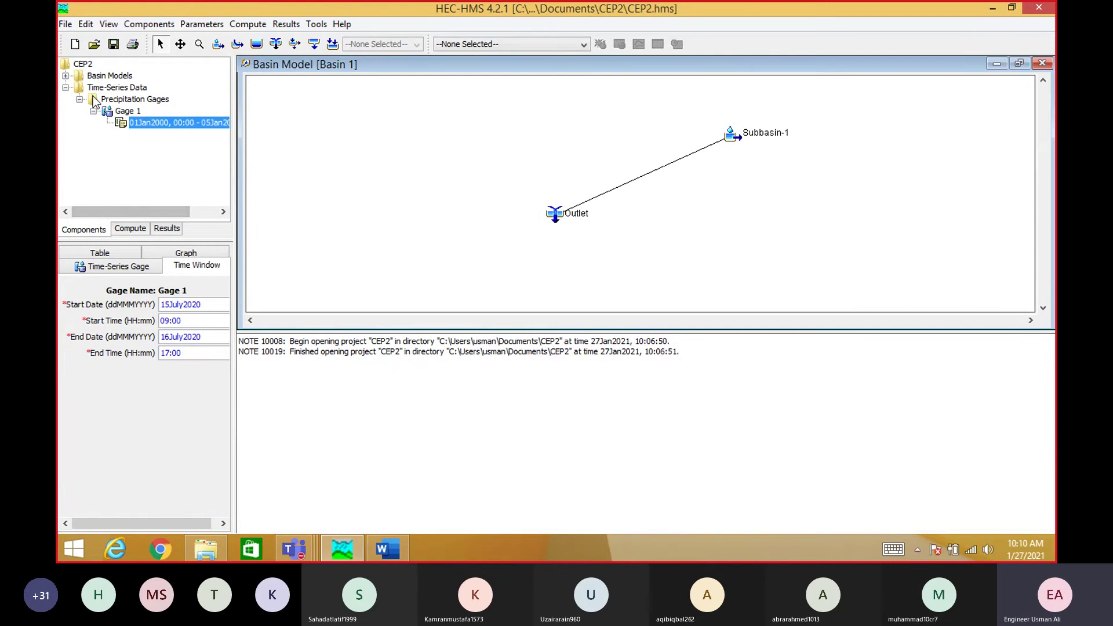
{"action": "left_click", "coordinate": [65, 24]}
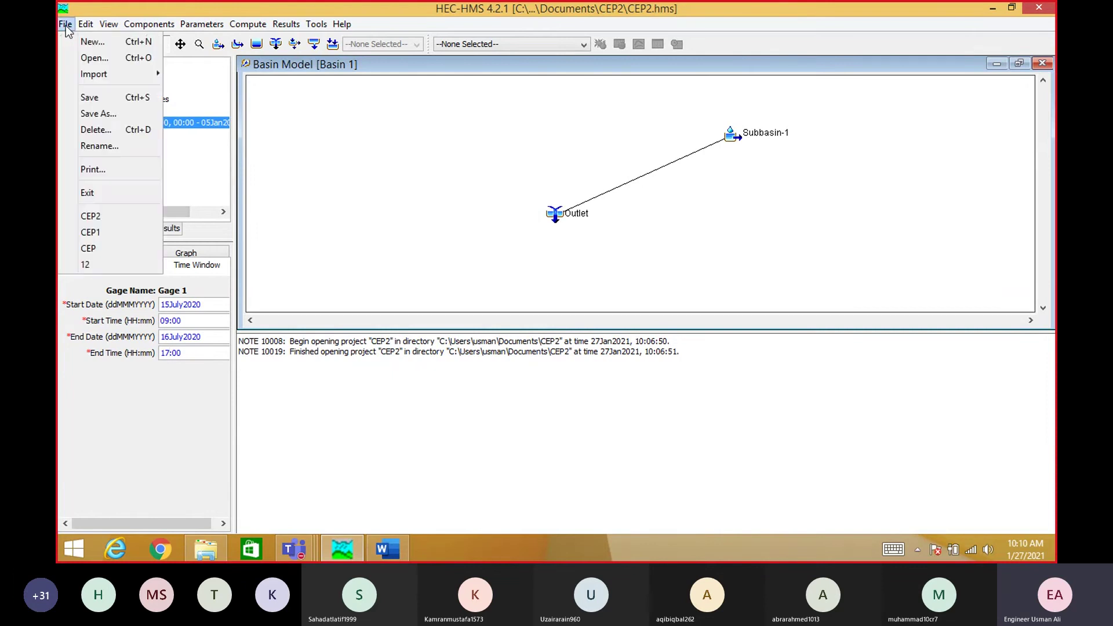
{"action": "left_click", "coordinate": [89, 99]}
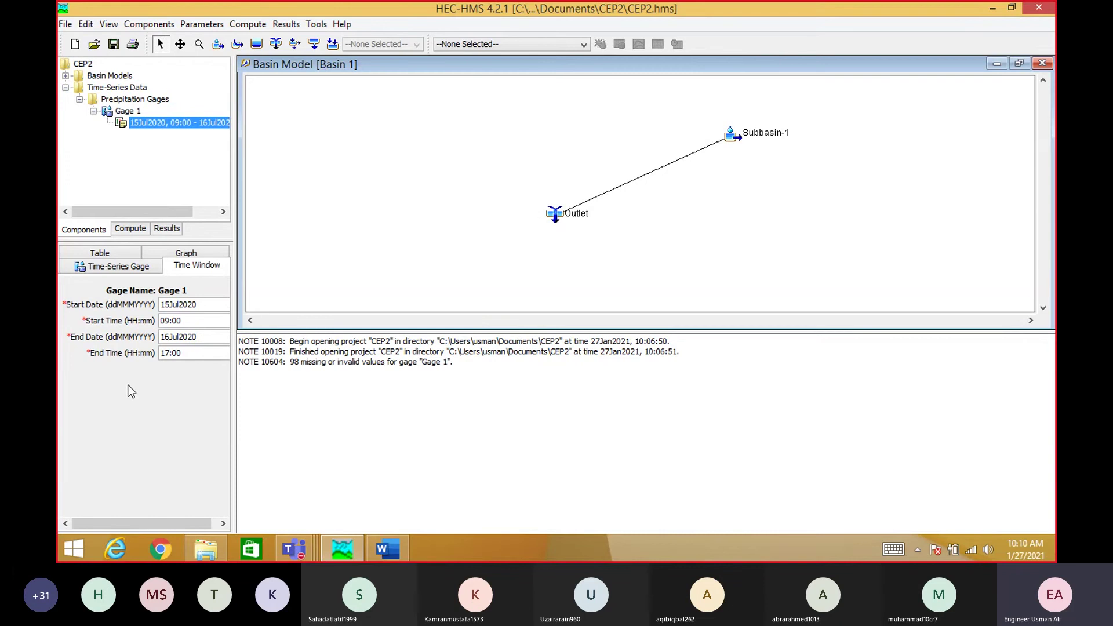
- Copy the design hyetograph's rainfall values from the Word document and paste them into Gage 1's precipitation table in HEC-HMS, starting at 15Jul2020, 10:00
{"action": "left_click", "coordinate": [110, 252]}
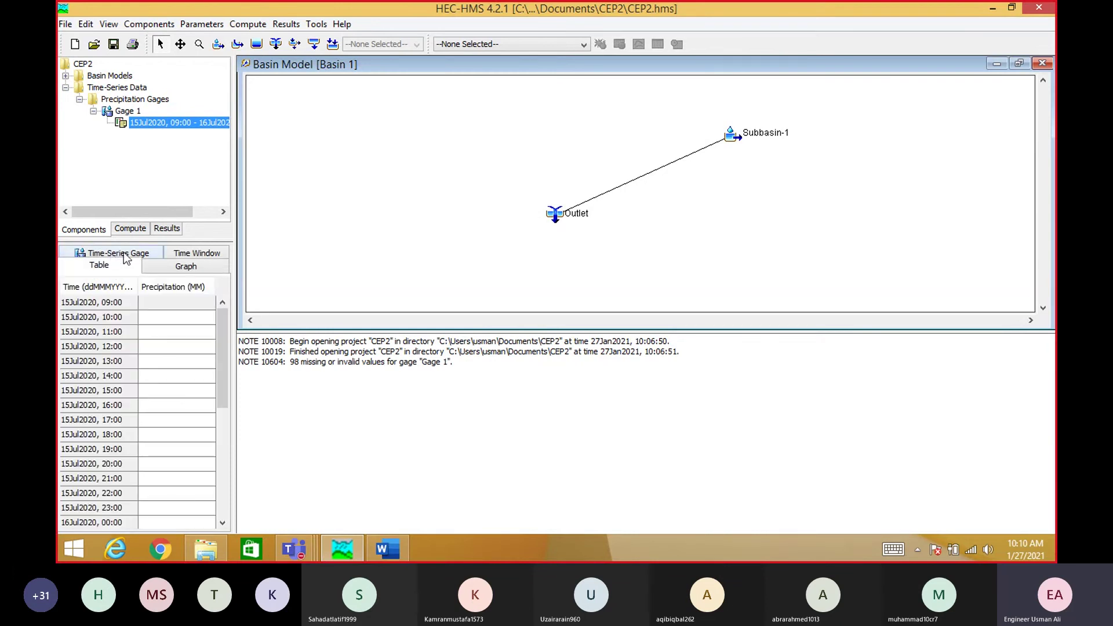
{"action": "left_click_drag", "start_coordinate": [221, 356], "coordinate": [221, 316]}
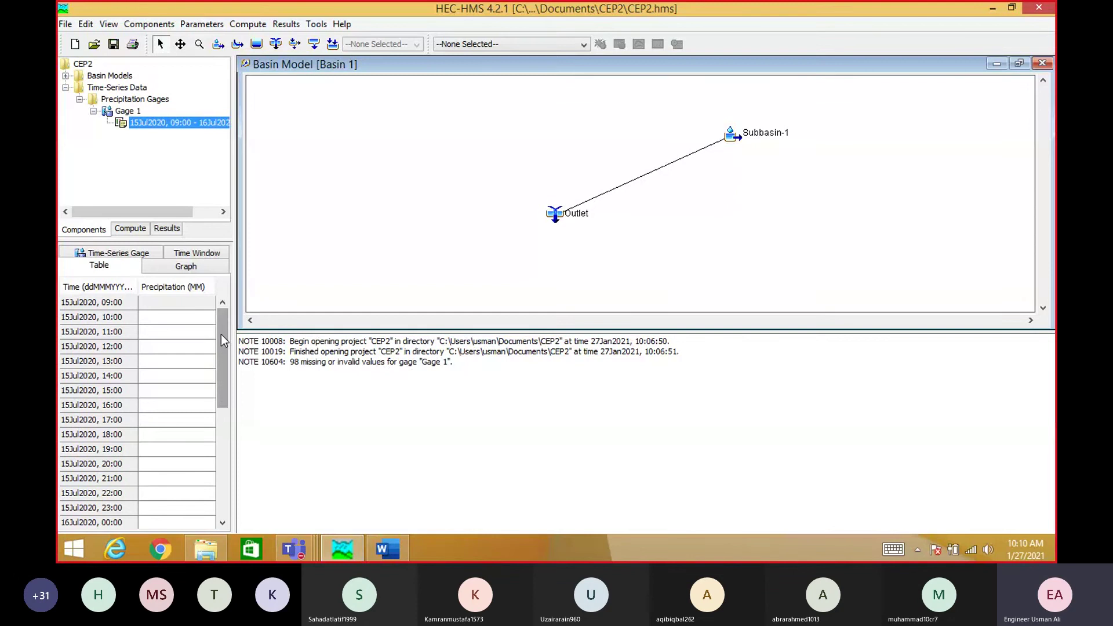
{"action": "left_click", "coordinate": [385, 548]}
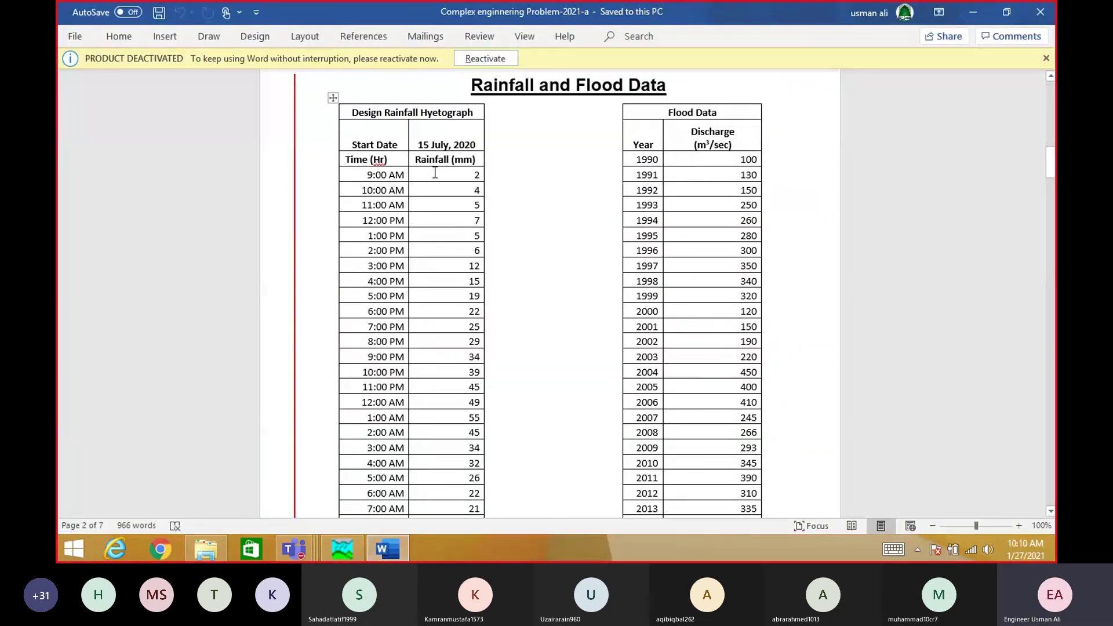
{"action": "left_click_drag", "start_coordinate": [434, 172], "coordinate": [457, 139]}
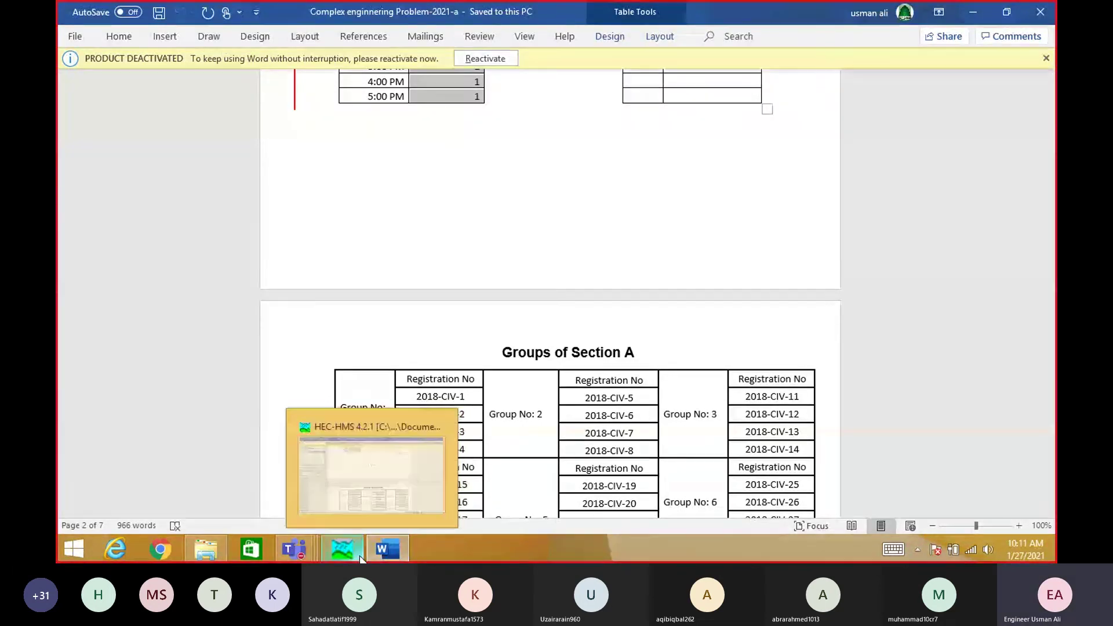
{"action": "left_click", "coordinate": [342, 549]}
{"action": "right_click", "coordinate": [191, 321]}
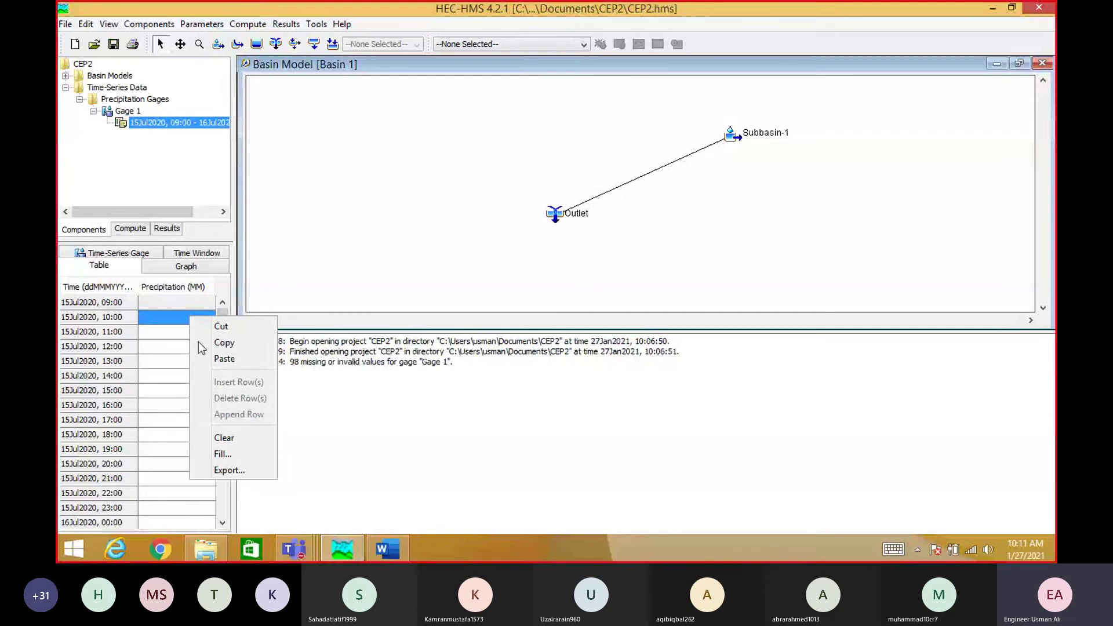
{"action": "left_click", "coordinate": [225, 359]}
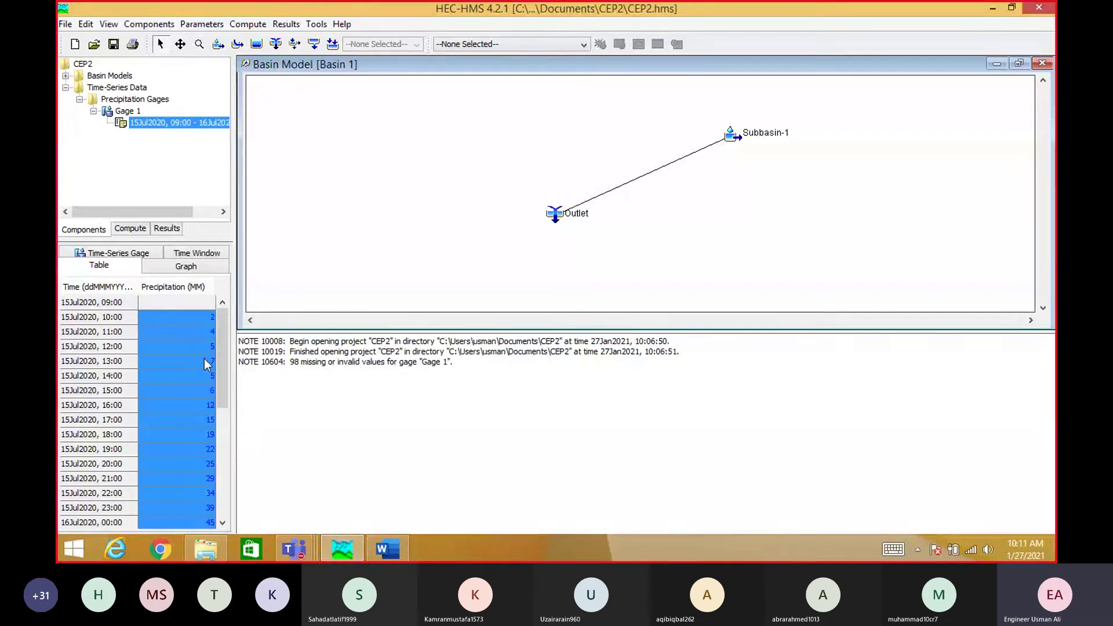
- Save the project, view Gage 1's precipitation graph, and collapse the time-series data
{"action": "left_click", "coordinate": [70, 35]}
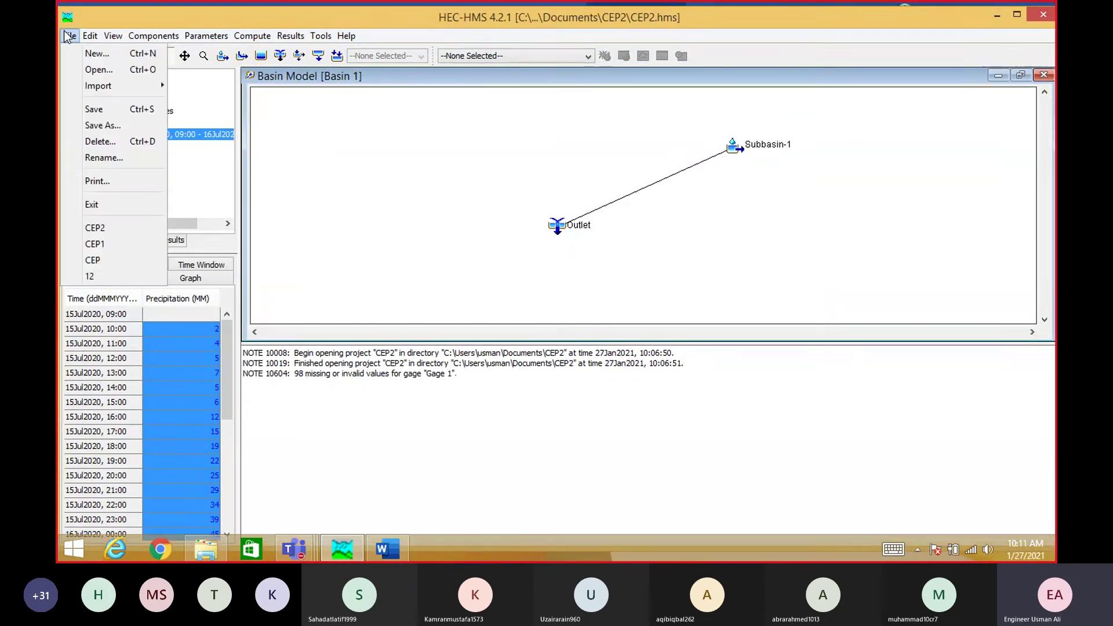
{"action": "left_click", "coordinate": [94, 109]}
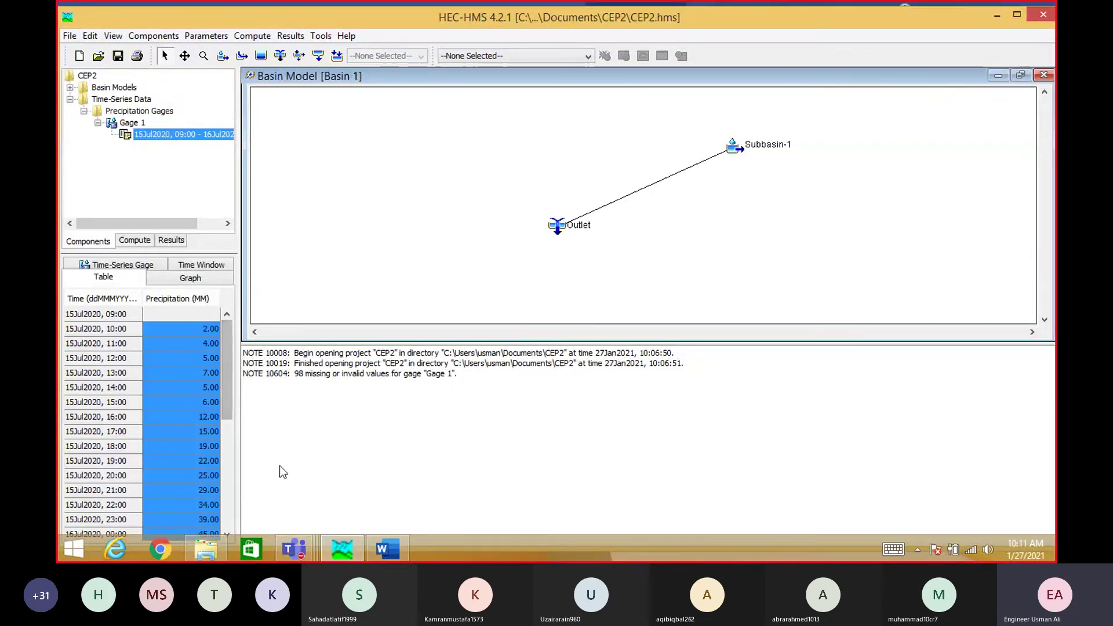
{"action": "left_click", "coordinate": [210, 276]}
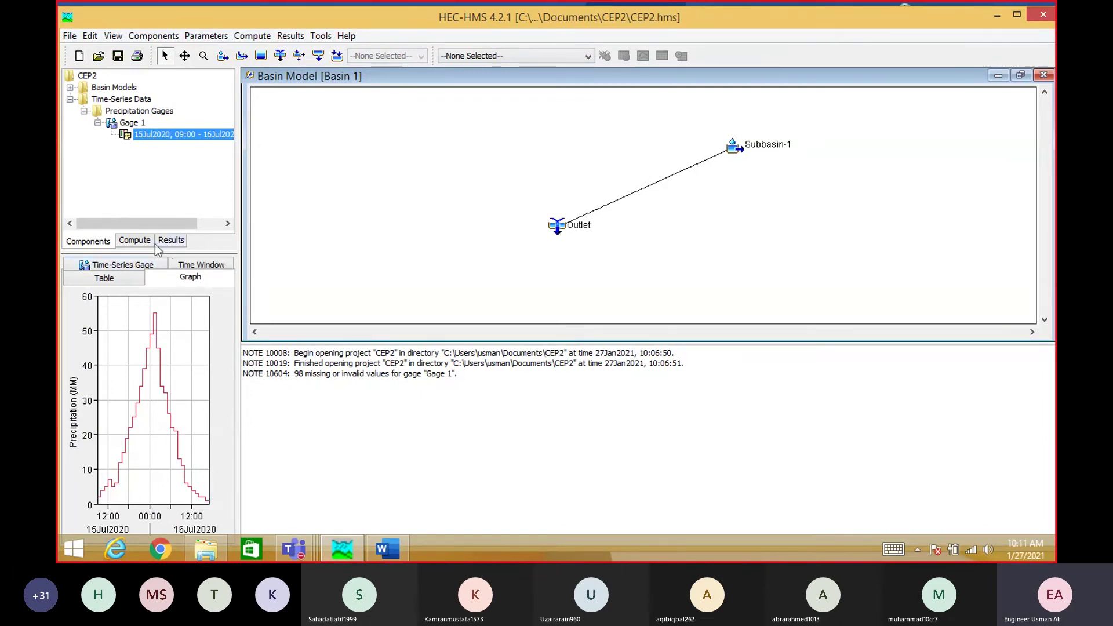
{"action": "left_click", "coordinate": [70, 100]}
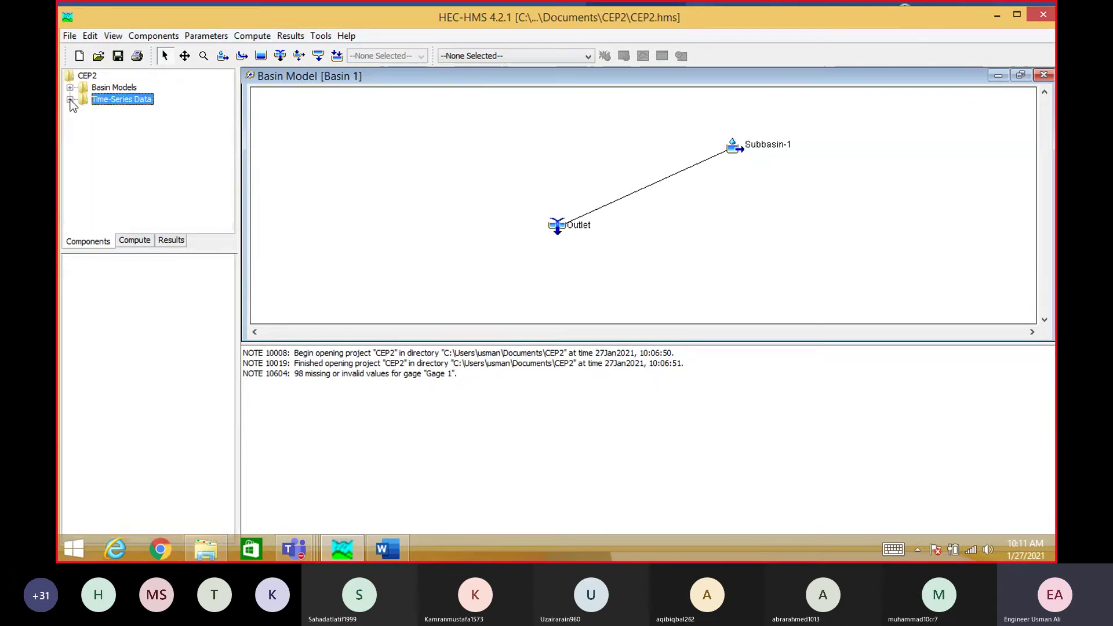
- Create a new meteorologic model named Met 1 and close its manager
{"action": "left_click", "coordinate": [158, 35]}
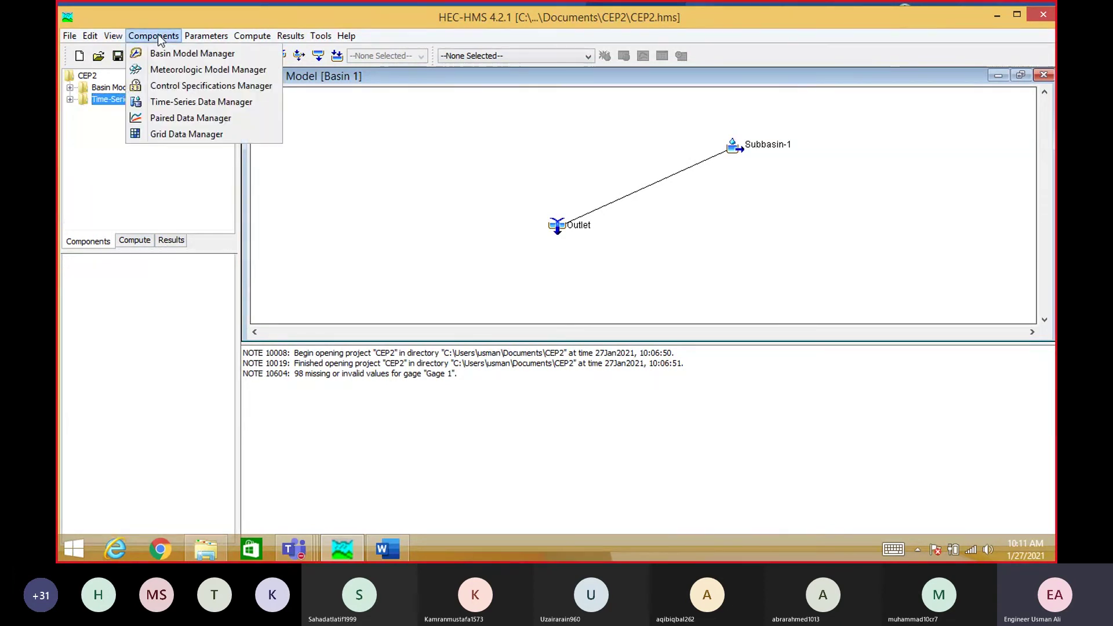
{"action": "left_click", "coordinate": [190, 71]}
{"action": "left_click", "coordinate": [392, 169]}
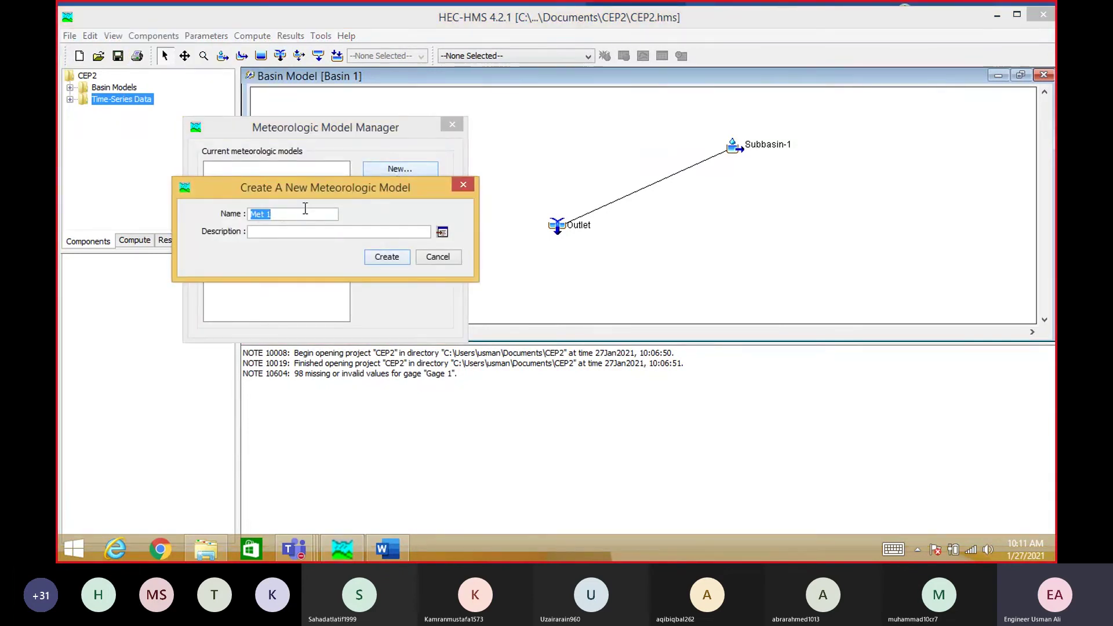
{"action": "left_click", "coordinate": [386, 258]}
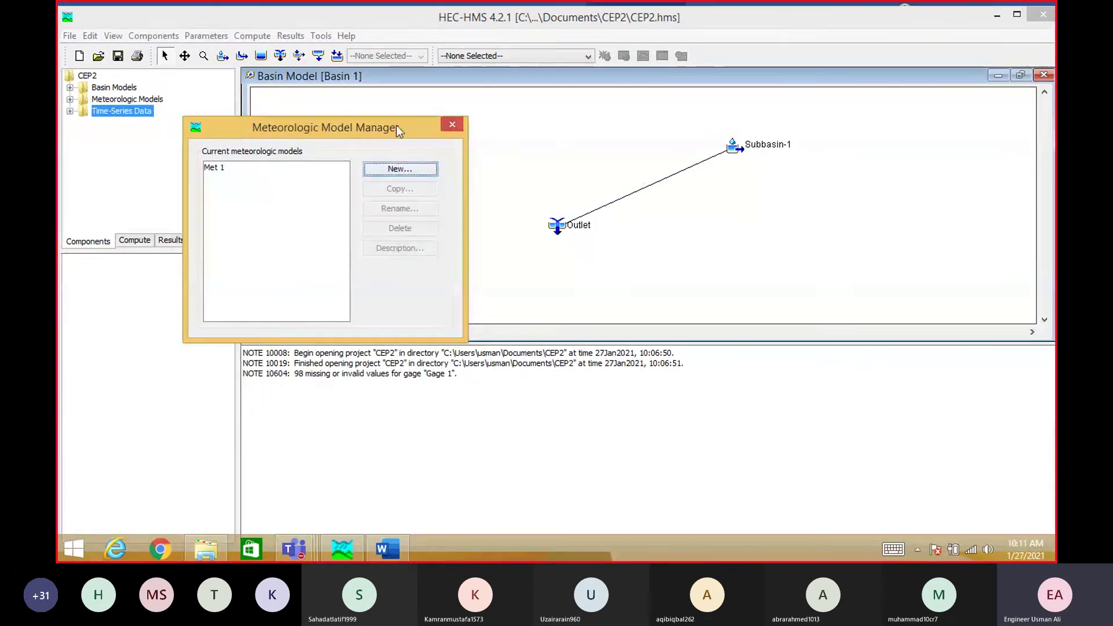
{"action": "left_click", "coordinate": [451, 125]}
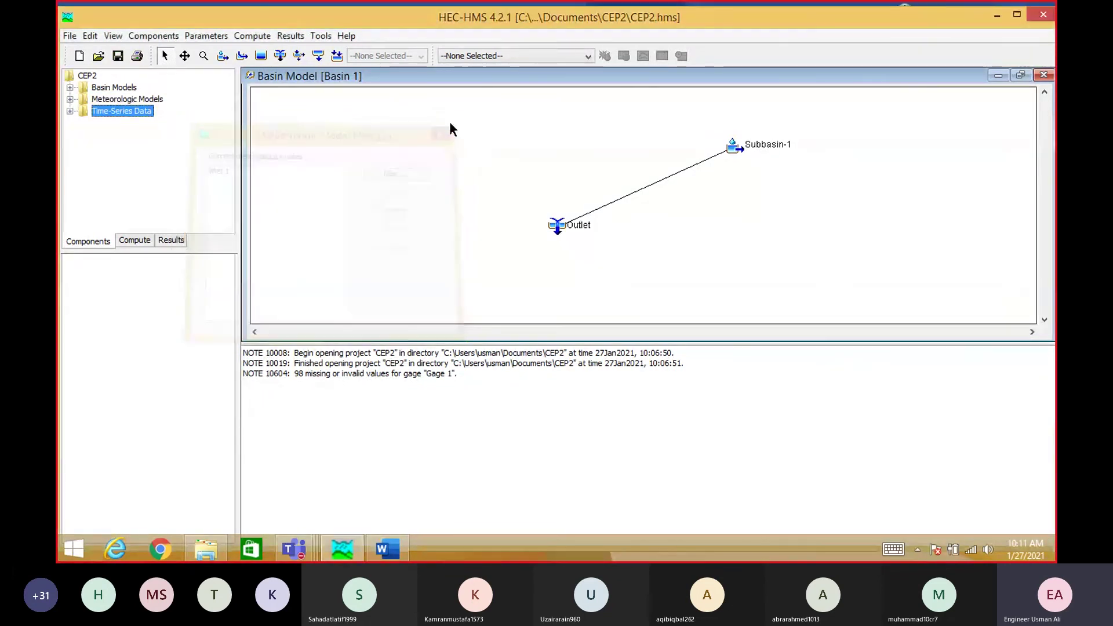
- Set Met 1 to include the subbasins of Basin 1 (Yes) and save the project
{"action": "double_click", "coordinate": [152, 101]}
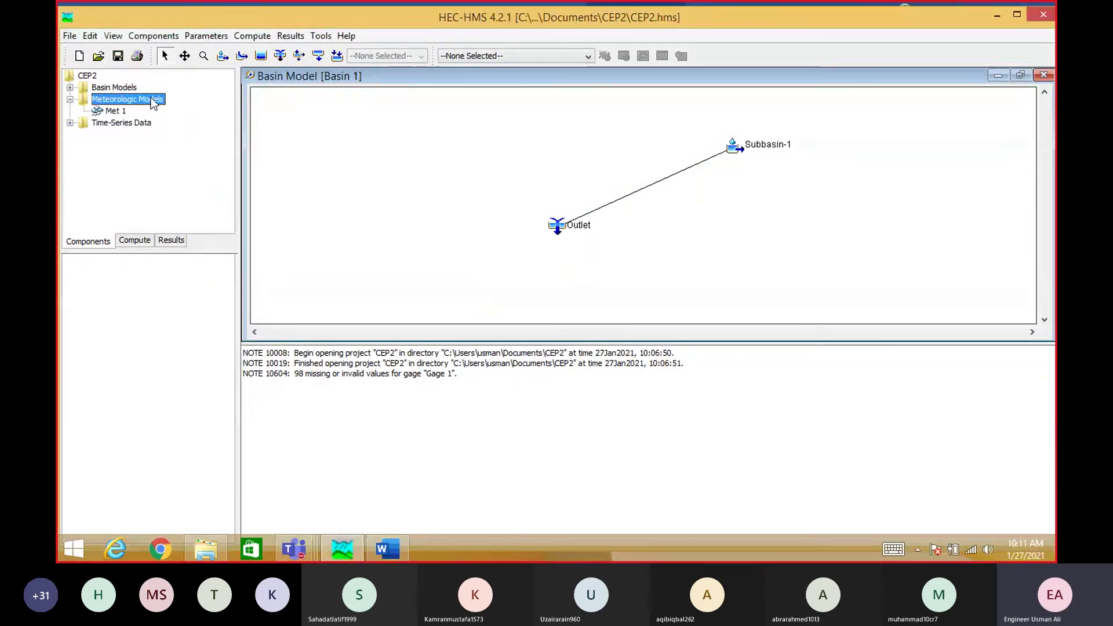
{"action": "left_click", "coordinate": [113, 112]}
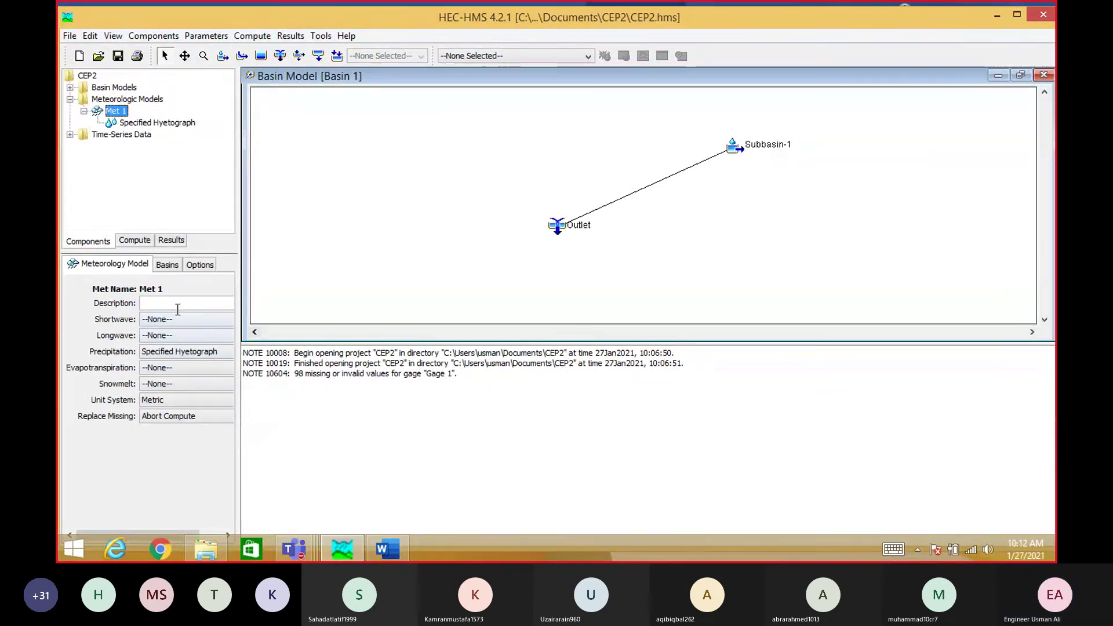
{"action": "left_click", "coordinate": [169, 269]}
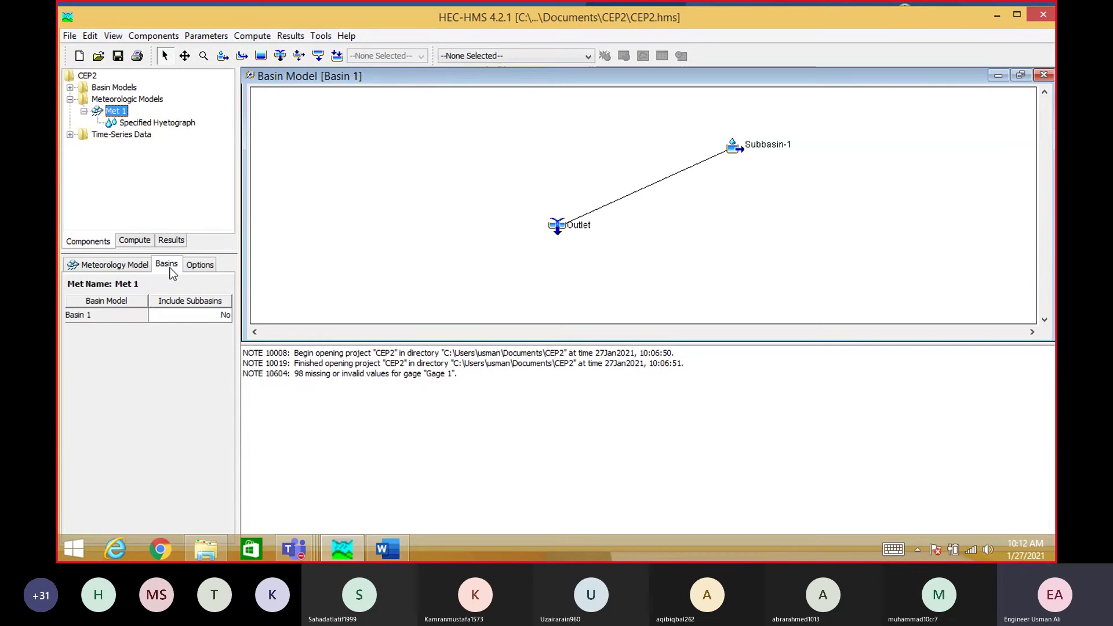
{"action": "left_click", "coordinate": [164, 310]}
{"action": "left_click", "coordinate": [169, 330]}
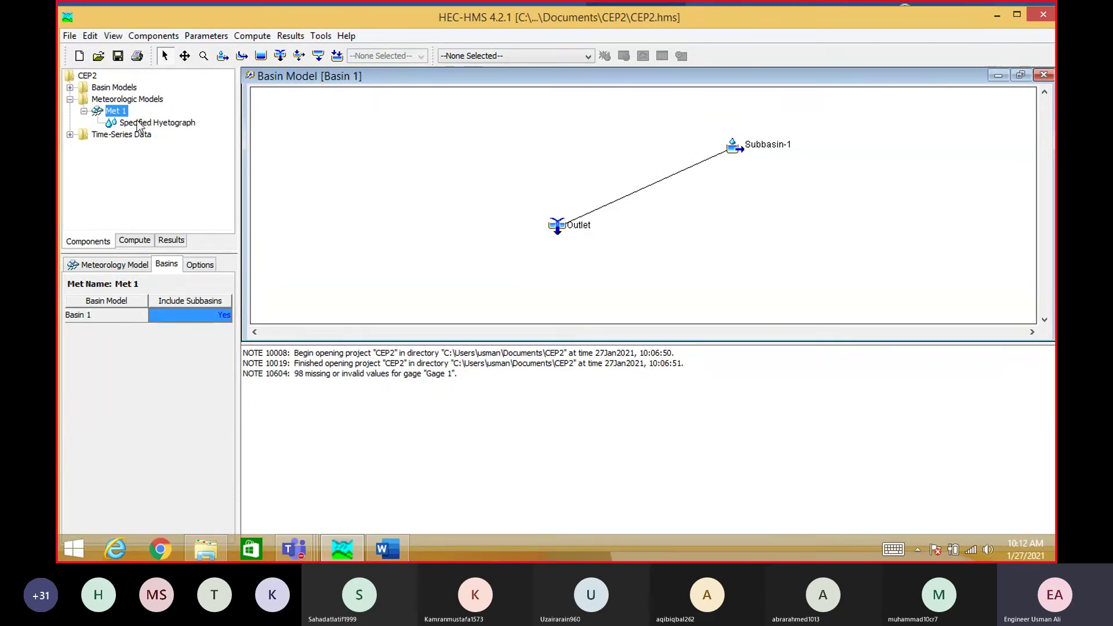
{"action": "left_click", "coordinate": [70, 36]}
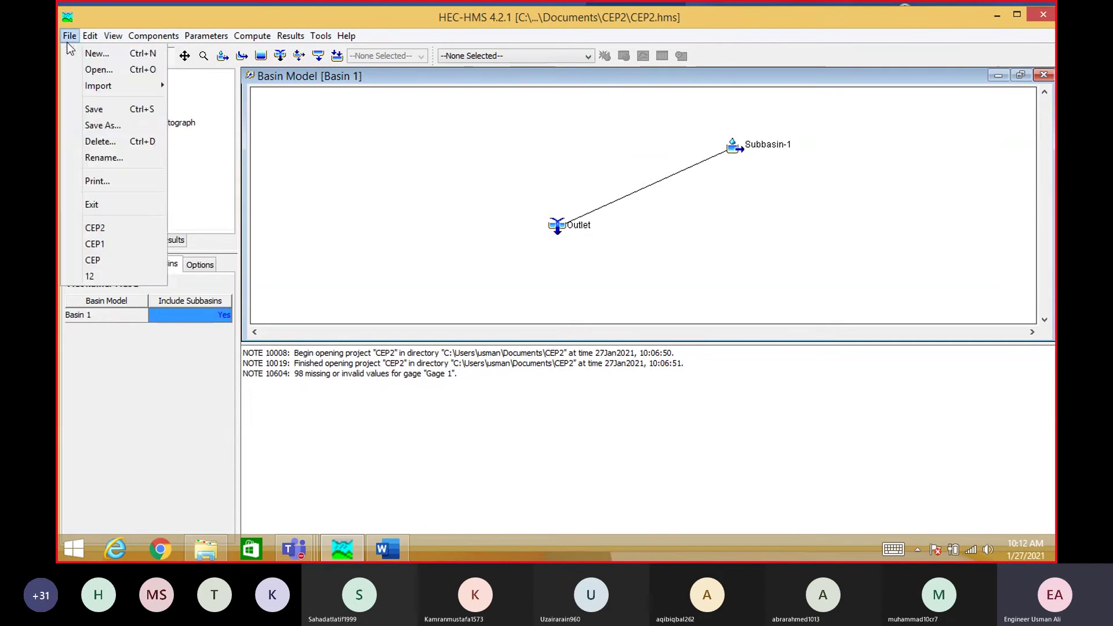
{"action": "left_click", "coordinate": [86, 112]}
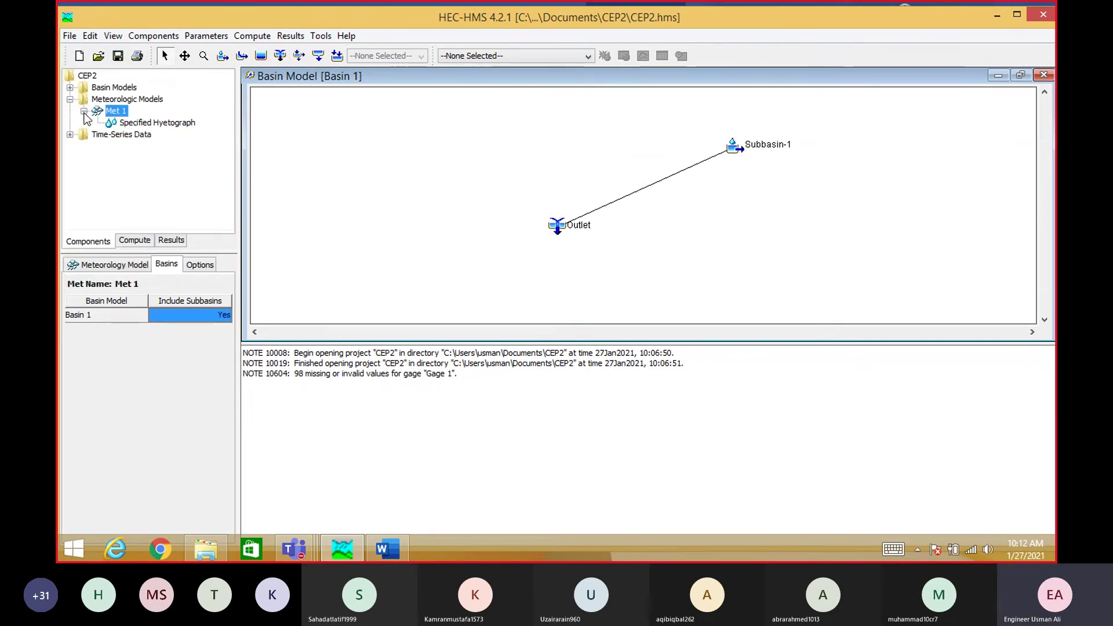
- Assign Gage 1 to Subbasin-1 in Met 1's specified hyetograph and save the project
{"action": "left_click", "coordinate": [159, 123]}
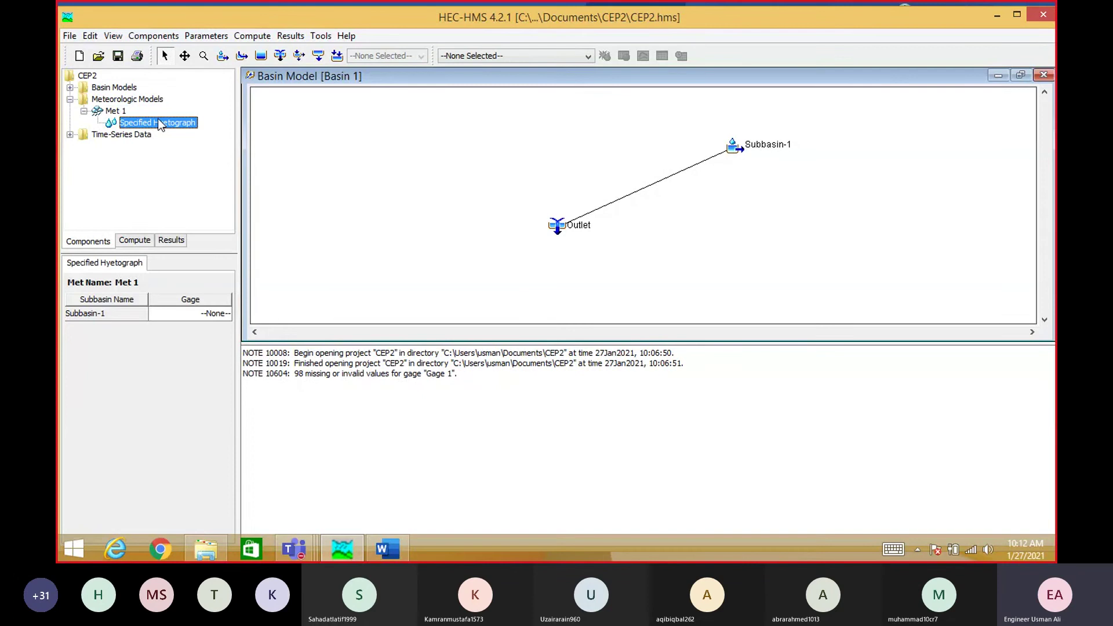
{"action": "left_click", "coordinate": [183, 312]}
{"action": "left_click", "coordinate": [179, 339]}
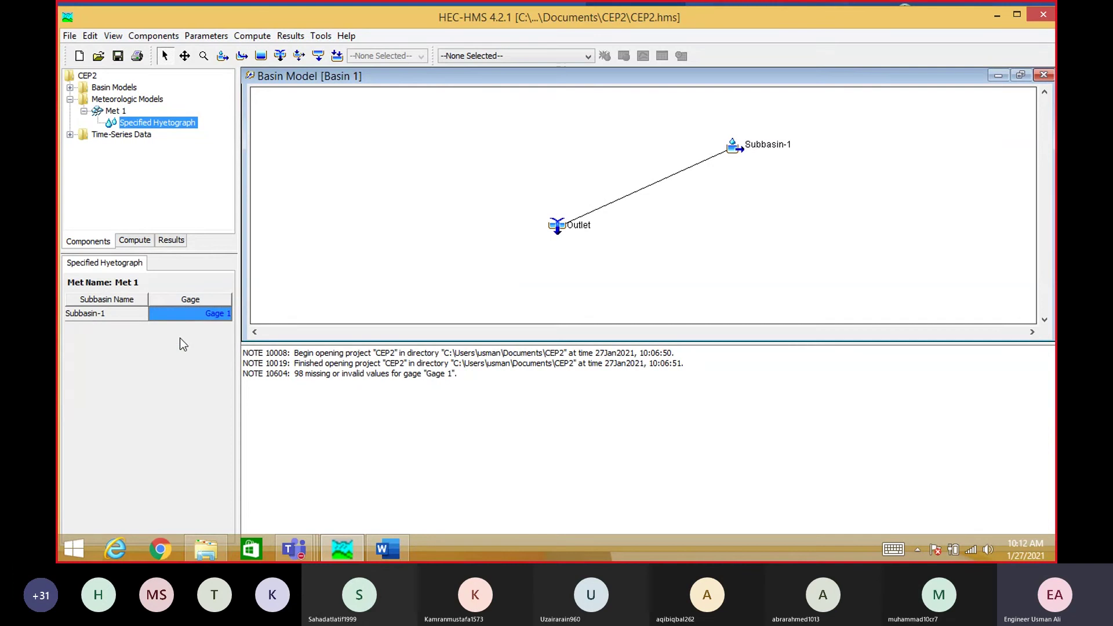
{"action": "left_click", "coordinate": [69, 35]}
{"action": "left_click", "coordinate": [94, 108]}
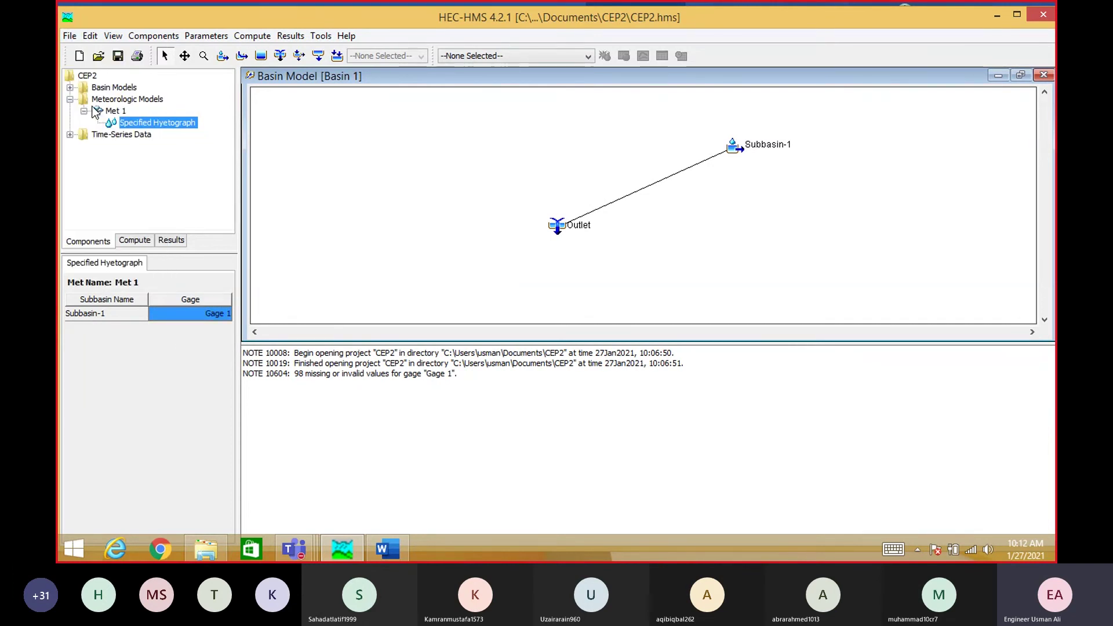
- Create a new control specifications component named Control 1
{"action": "left_click", "coordinate": [69, 100]}
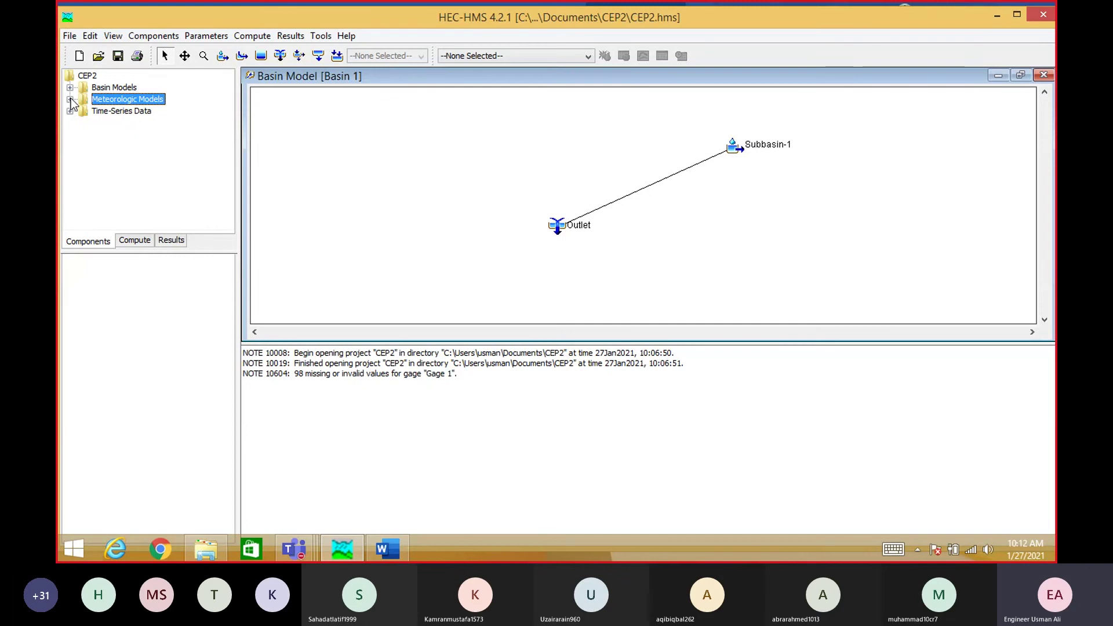
{"action": "left_click", "coordinate": [151, 38]}
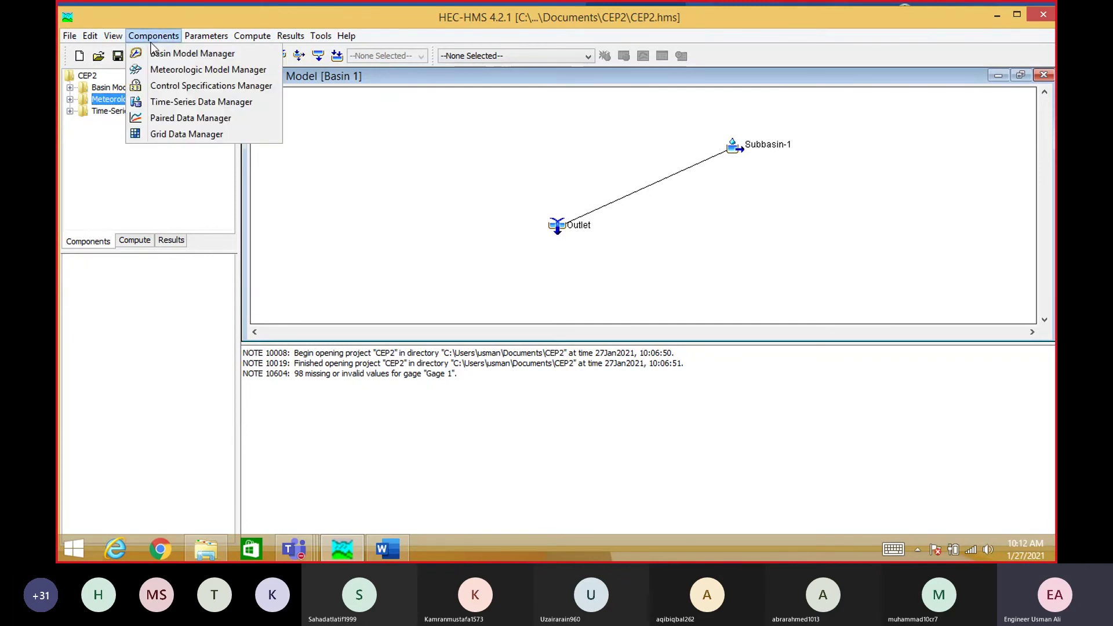
{"action": "left_click", "coordinate": [173, 86]}
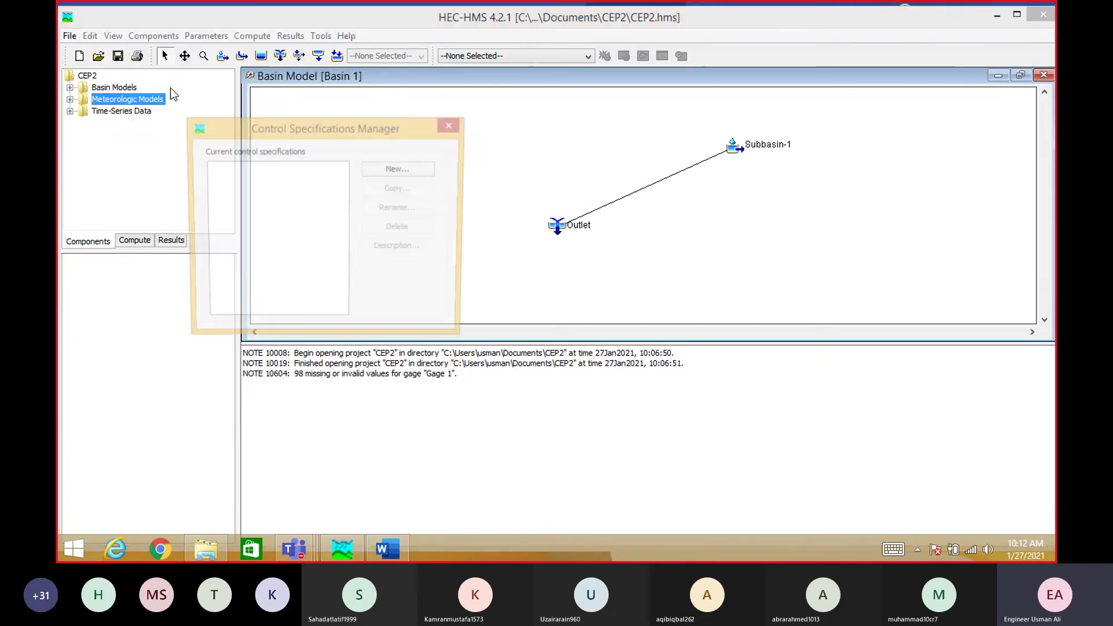
{"action": "left_click", "coordinate": [399, 170]}
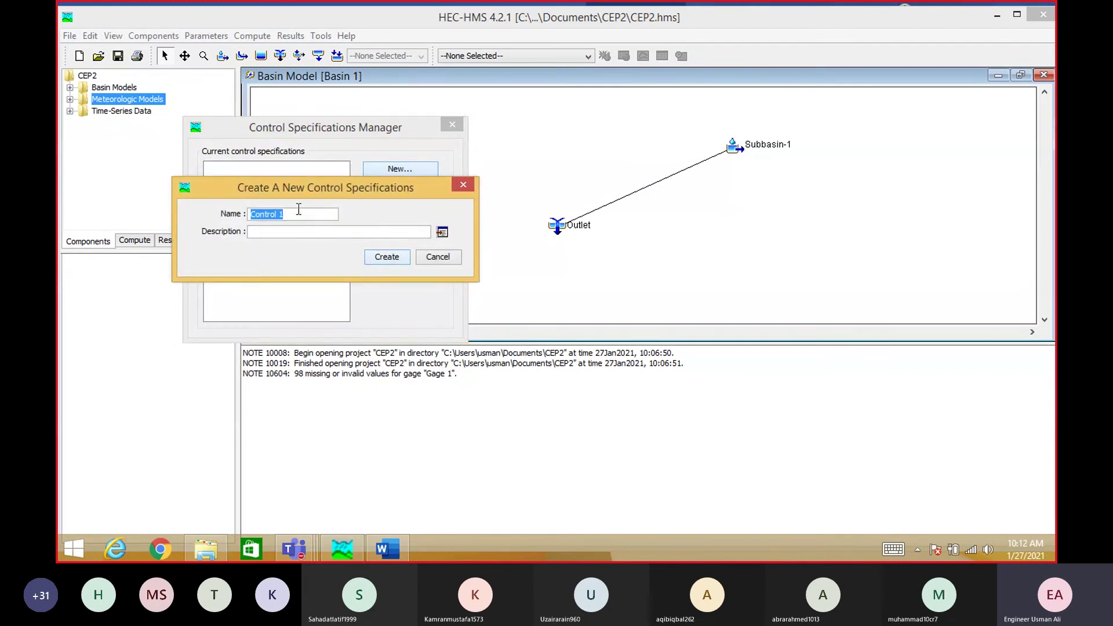
{"action": "left_click", "coordinate": [393, 258]}
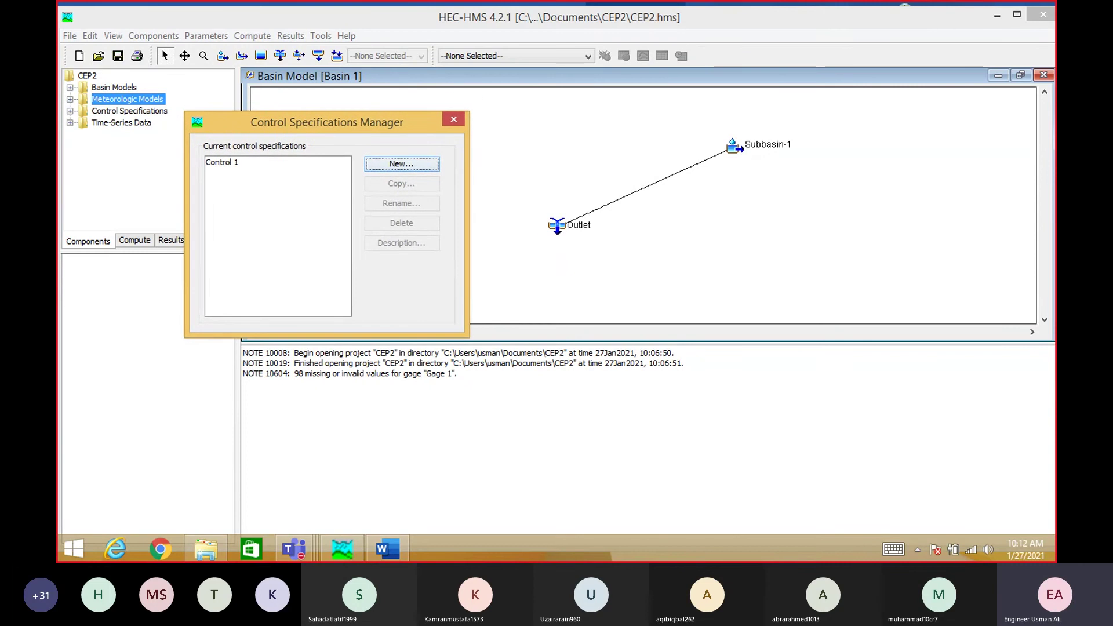
- Close the control specifications manager and set Control 1's start to 15July2020 at 09:00
{"action": "left_click", "coordinate": [456, 117]}
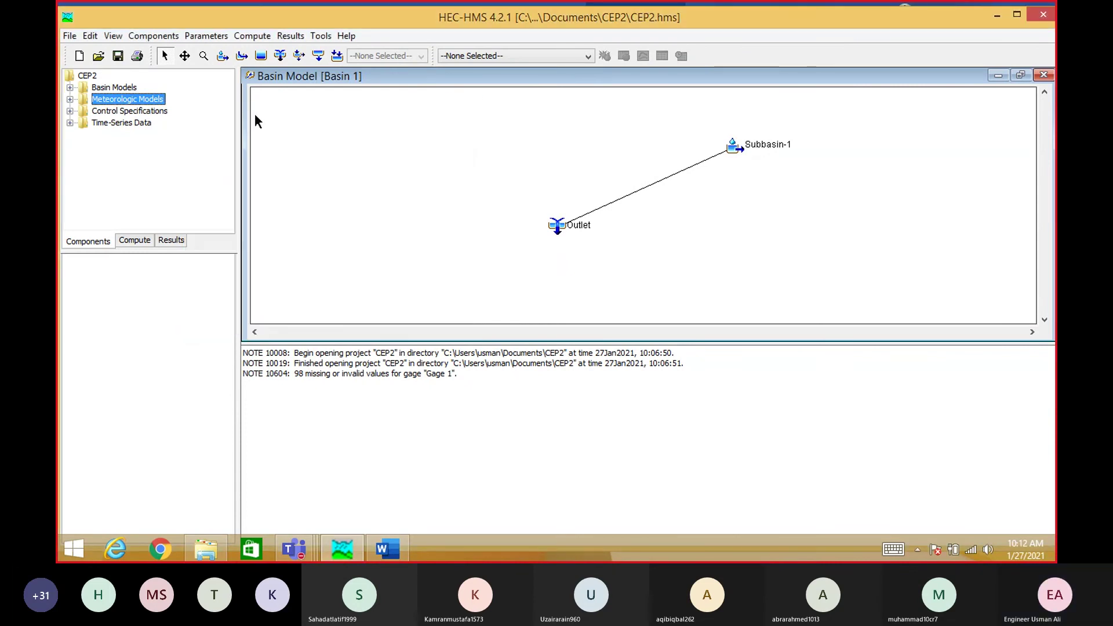
{"action": "double_click", "coordinate": [146, 112]}
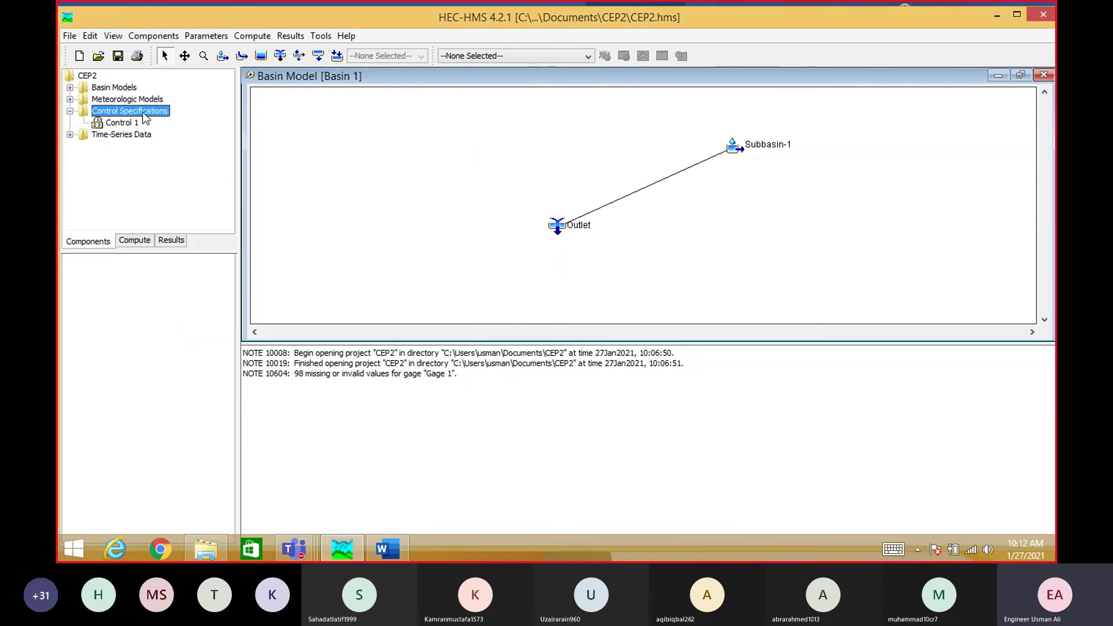
{"action": "left_click", "coordinate": [120, 124]}
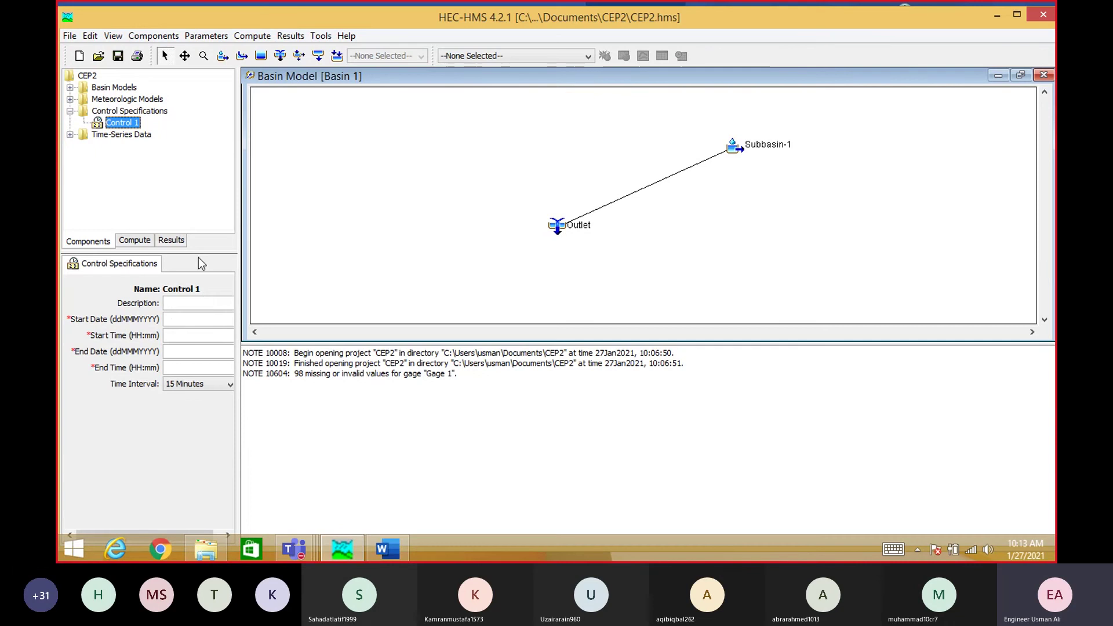
{"action": "left_click", "coordinate": [171, 319]}
{"action": "type", "text": "15J"}
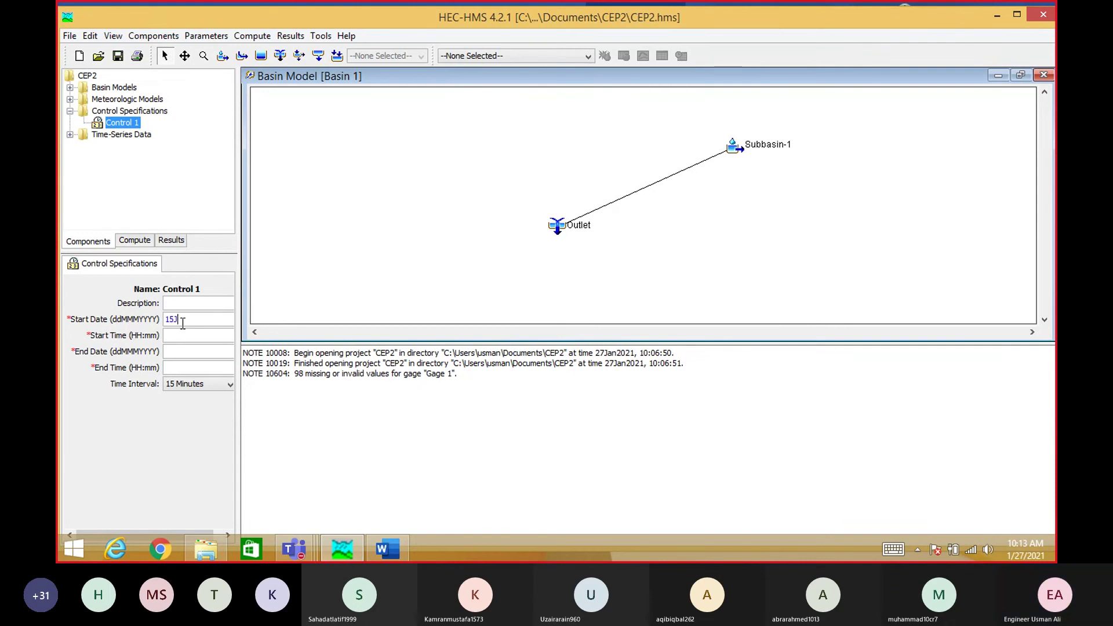
{"action": "type", "text": "uly"}
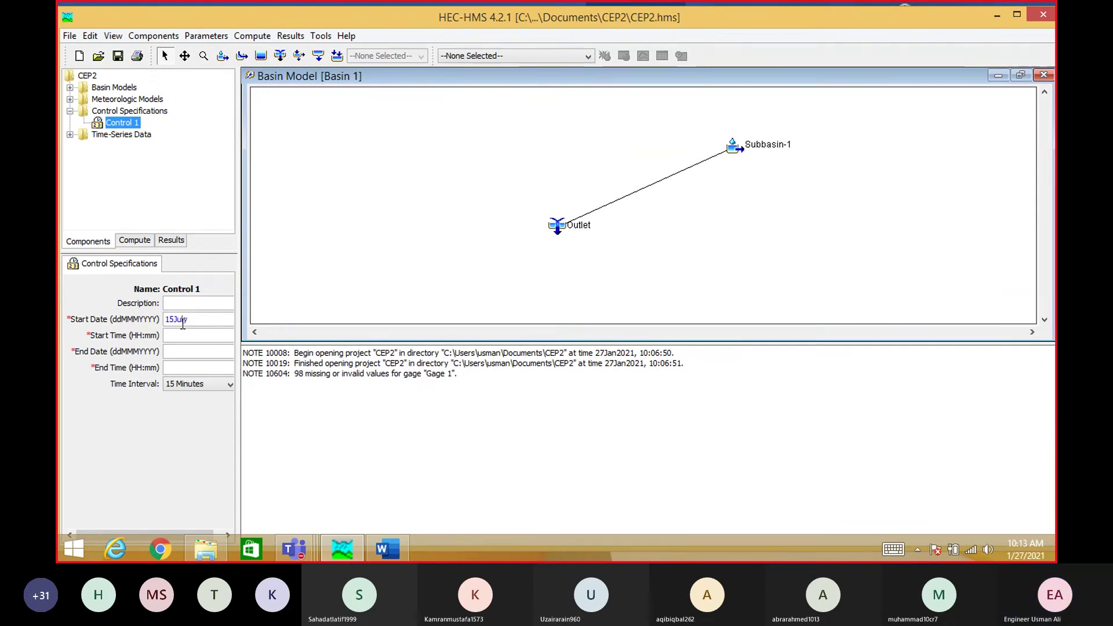
{"action": "type", "text": "2020"}
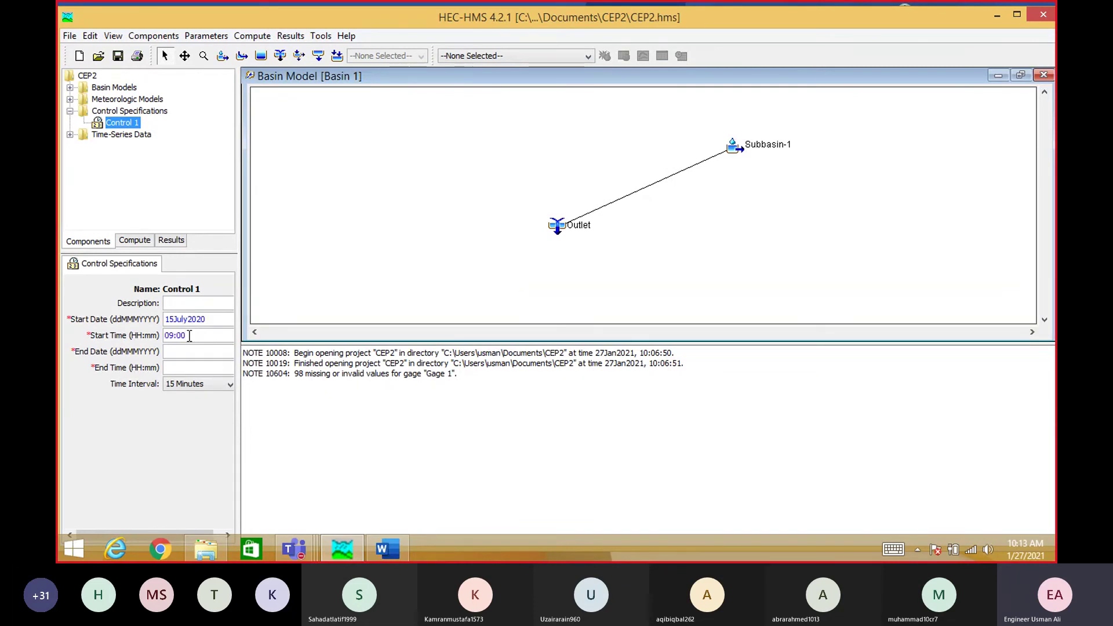
- Set Control 1's end date to 16July2020 and its end time to 17:00
{"action": "left_click", "coordinate": [181, 350]}
{"action": "type", "text": "16J"}
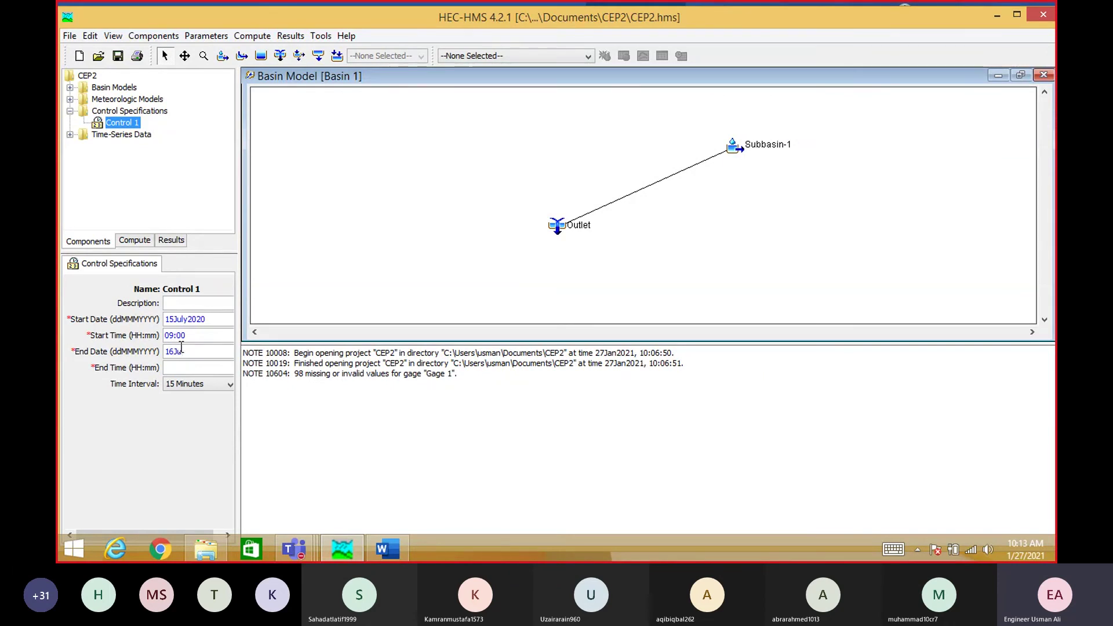
{"action": "type", "text": "uly2"}
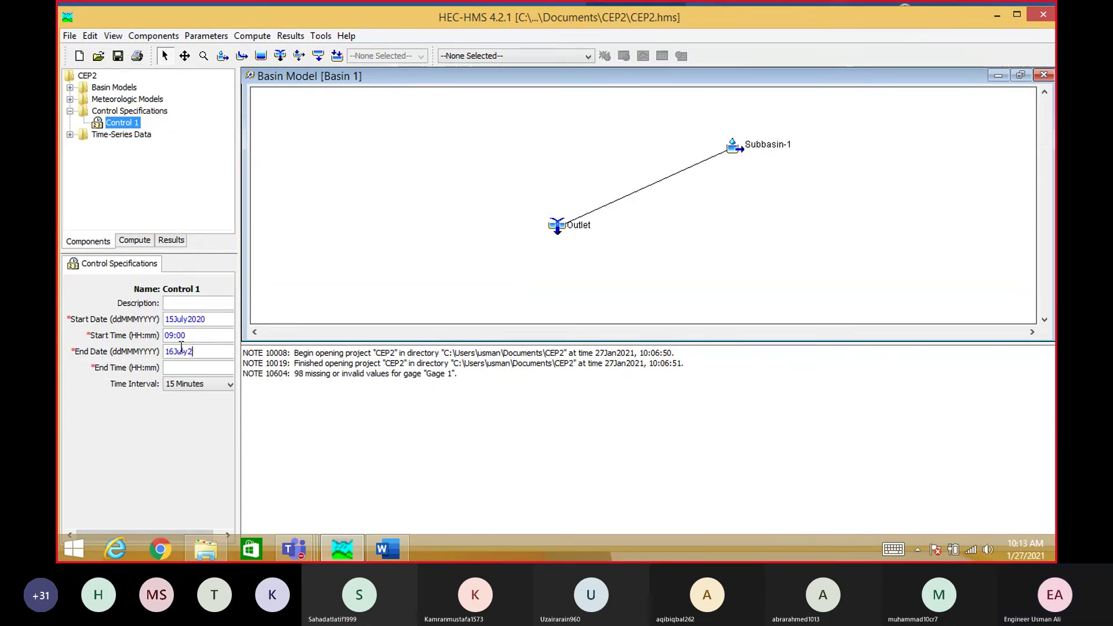
{"action": "type", "text": "2"}
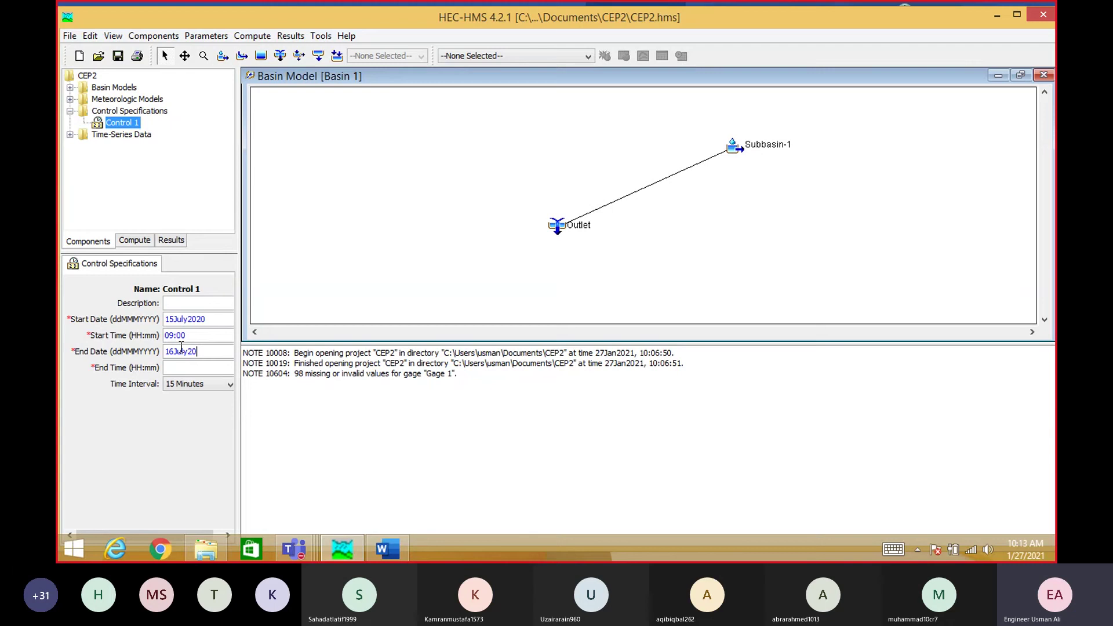
{"action": "type", "text": "0"}
{"action": "type", "text": "20"}
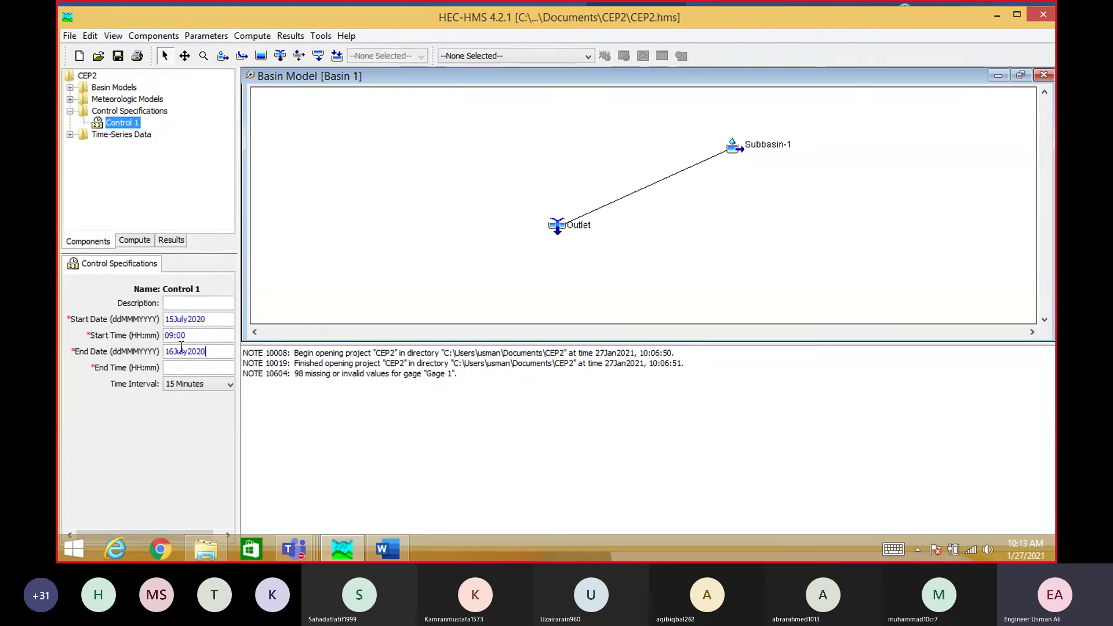
{"action": "left_click", "coordinate": [174, 367]}
{"action": "type", "text": "17"}
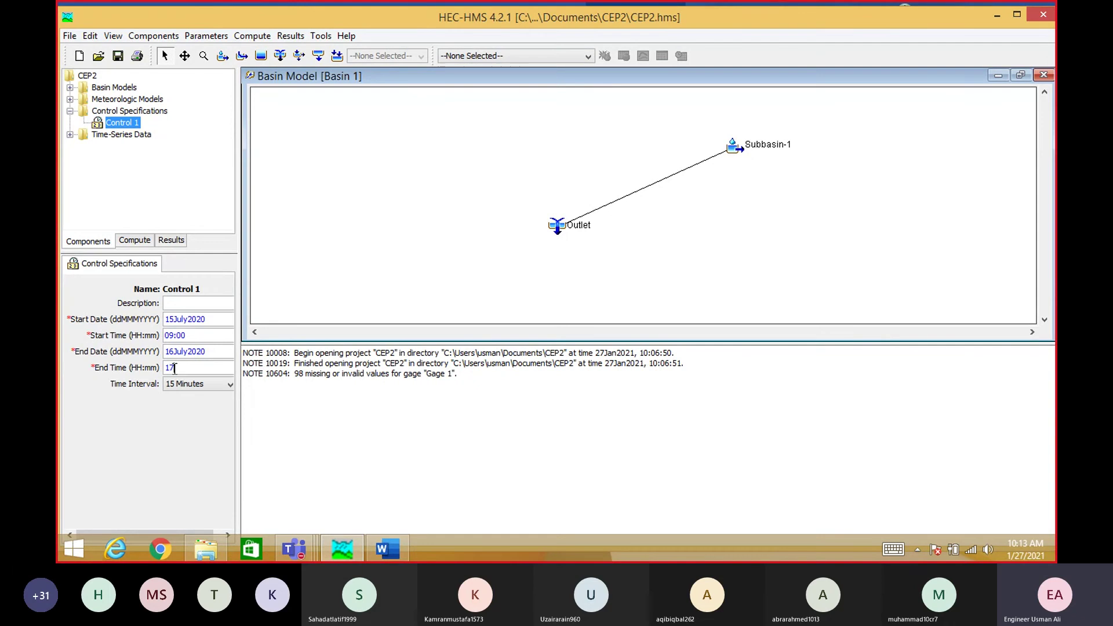
{"action": "type", "text": ":00"}
- Set Control 1's time interval to 1 Hour and save the project
{"action": "left_click", "coordinate": [209, 385]}
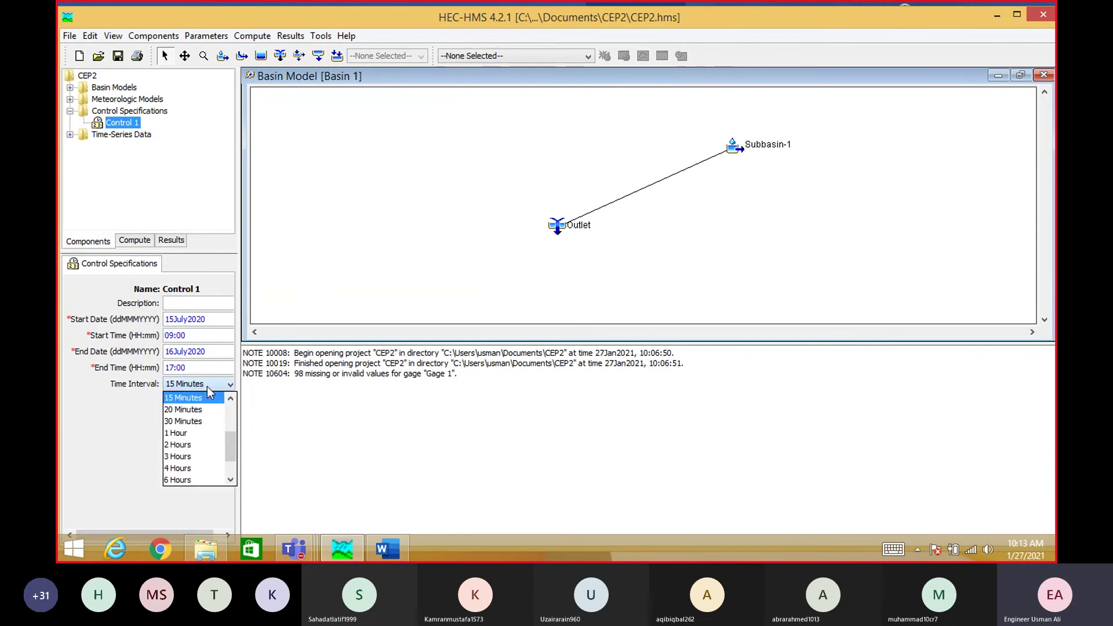
{"action": "left_click", "coordinate": [188, 435]}
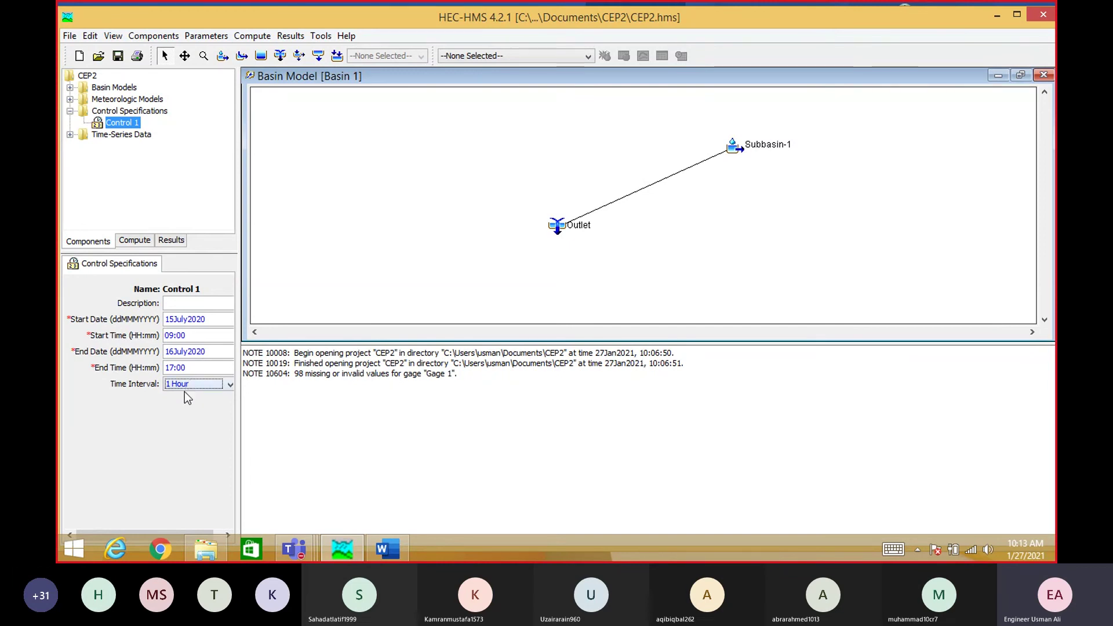
{"action": "left_click", "coordinate": [70, 36]}
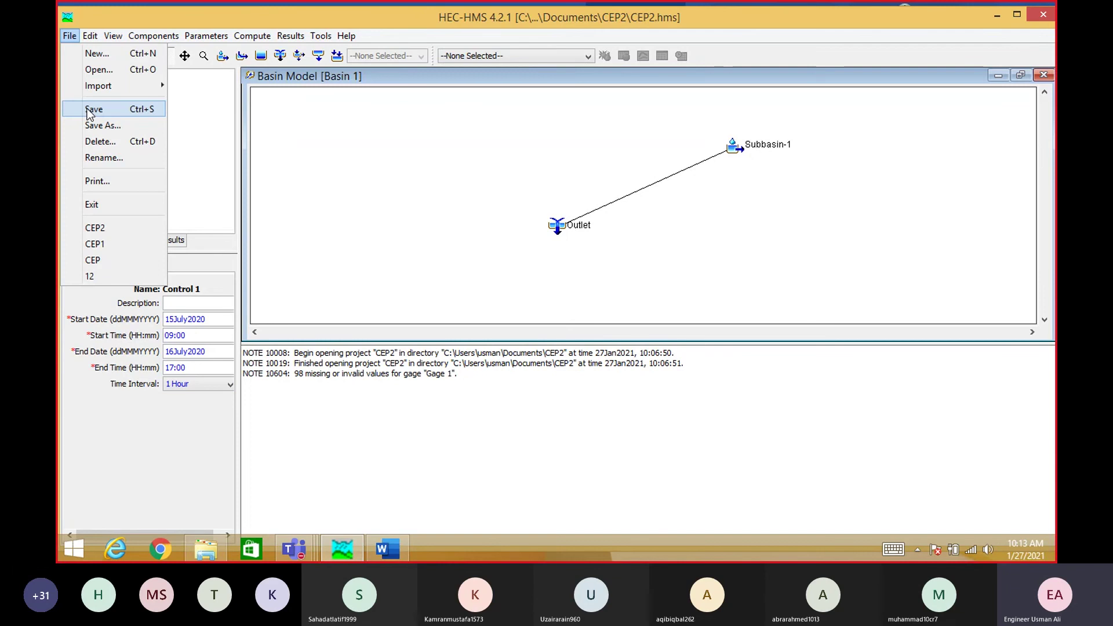
{"action": "left_click", "coordinate": [87, 109]}
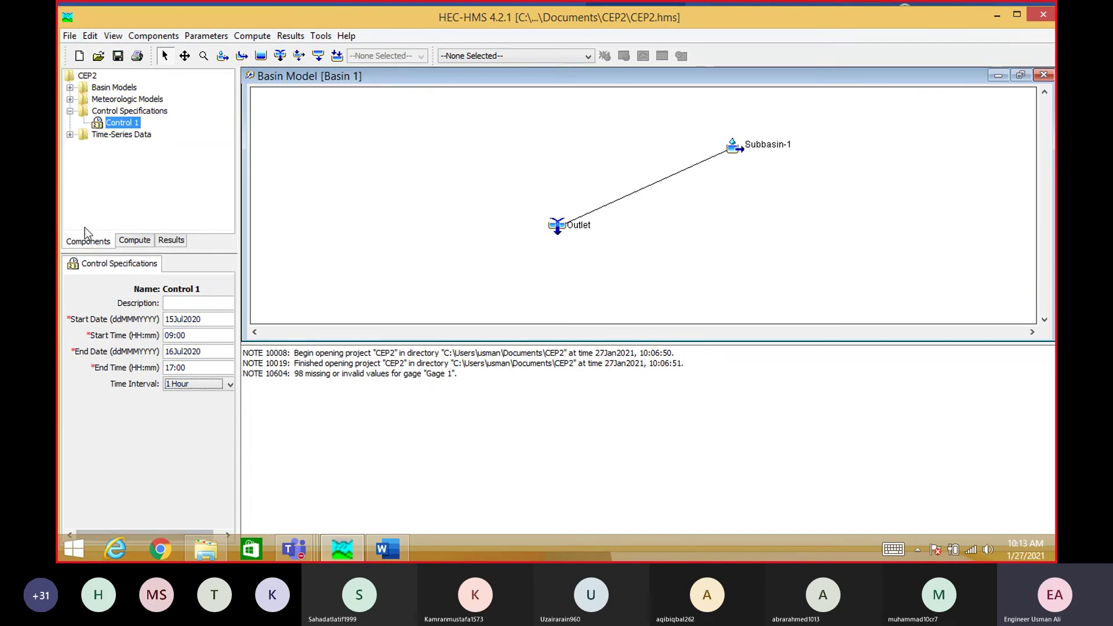
{"action": "left_click", "coordinate": [69, 112]}
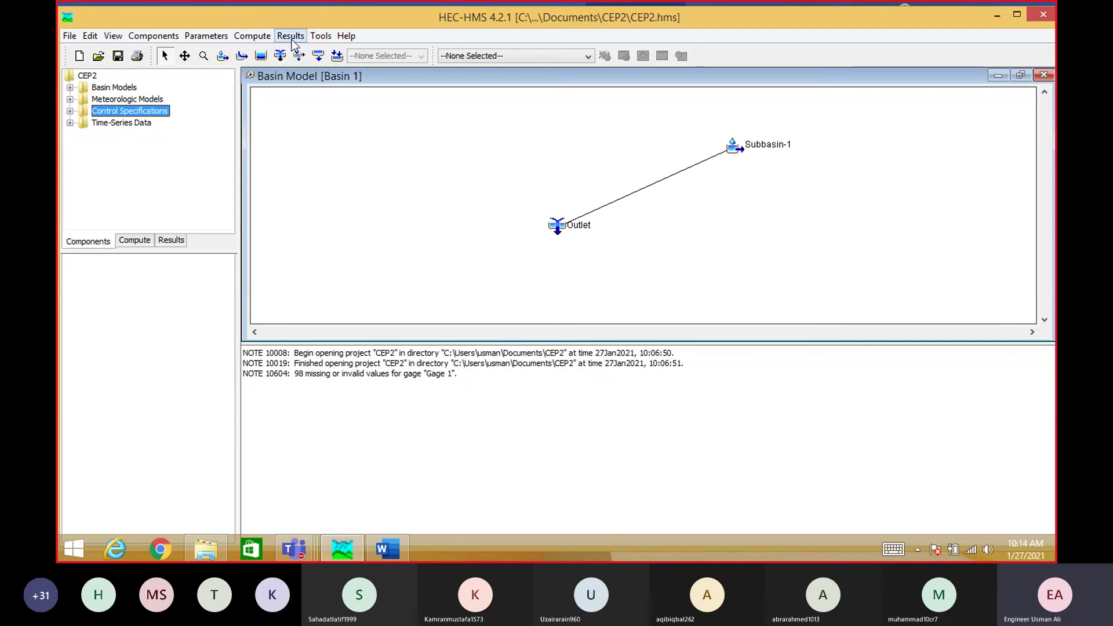
- Create a simulation run named Run 1 using Basin 1, Met 1 and Control 1
{"action": "left_click", "coordinate": [250, 37]}
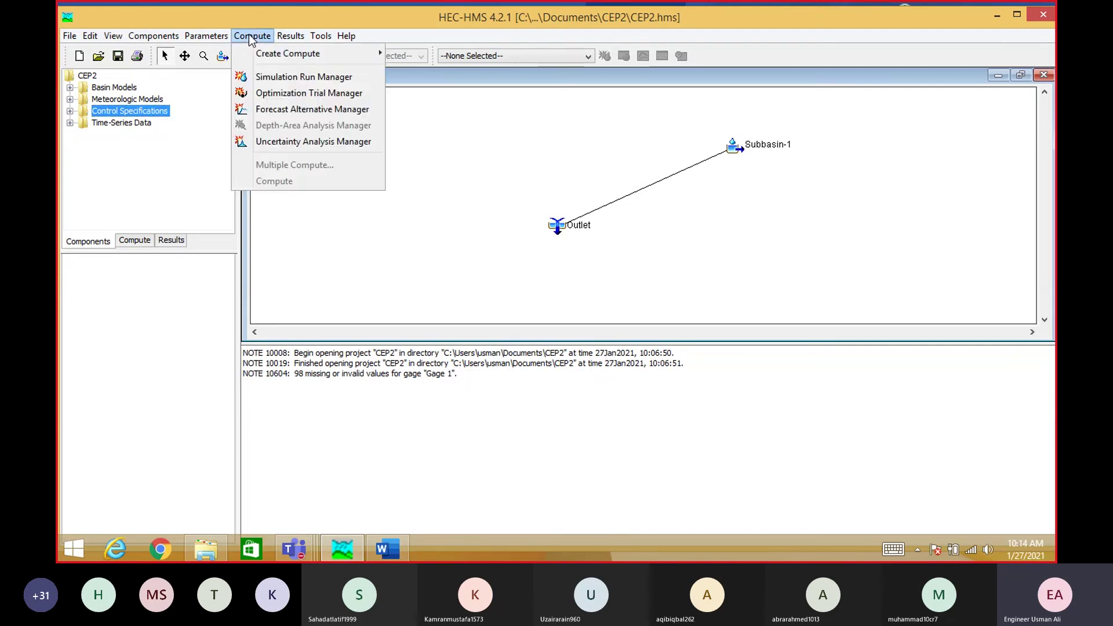
{"action": "mouse_move", "coordinate": [345, 54]}
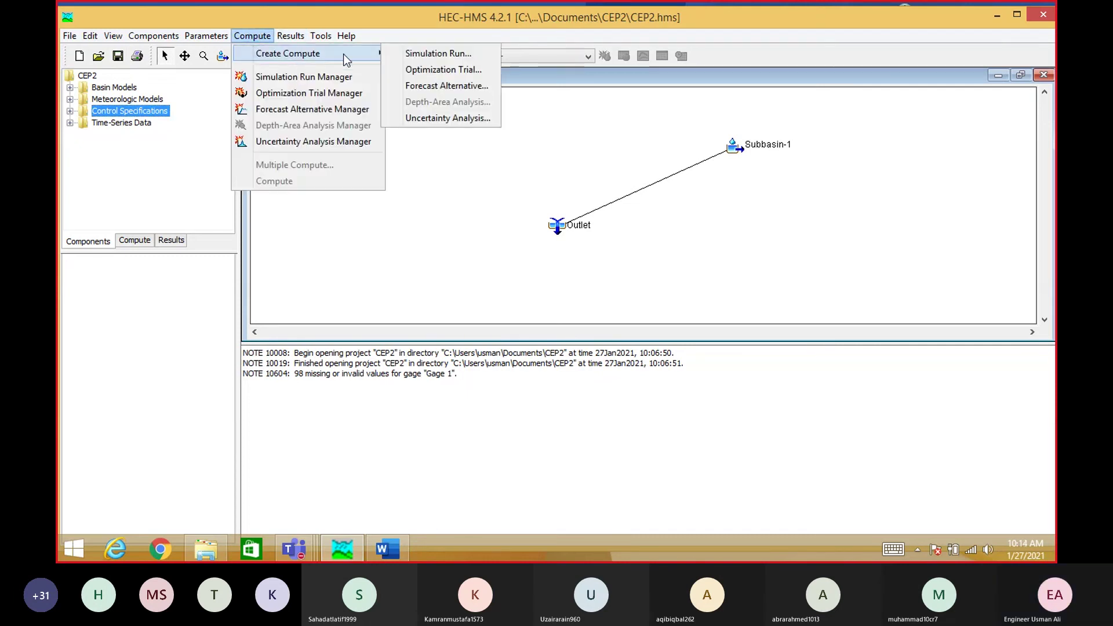
{"action": "left_click", "coordinate": [436, 56]}
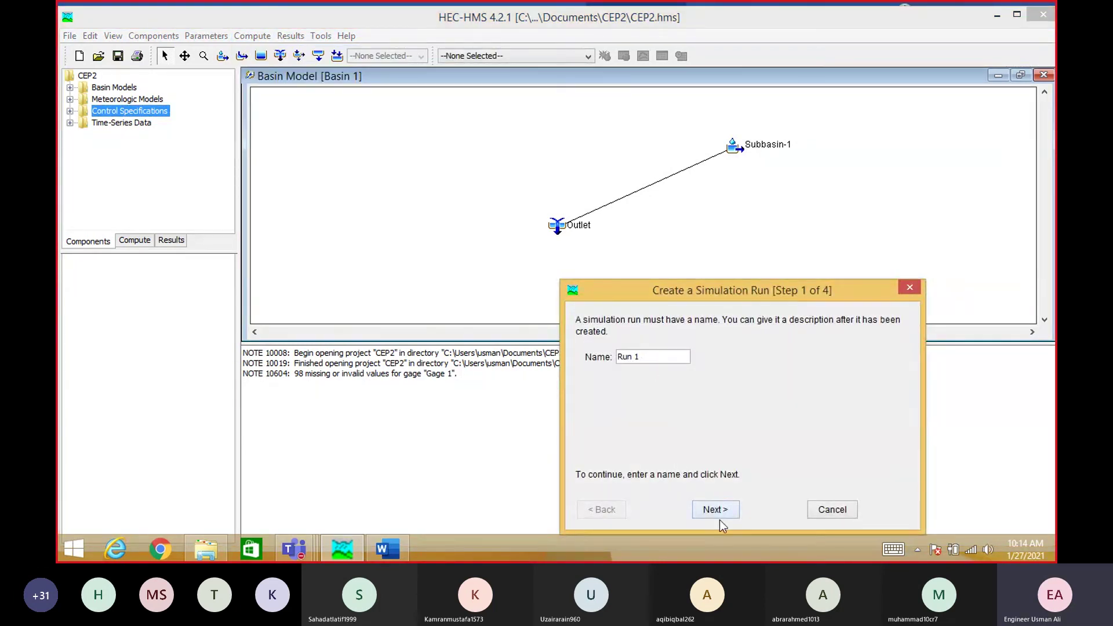
{"action": "left_click", "coordinate": [712, 512]}
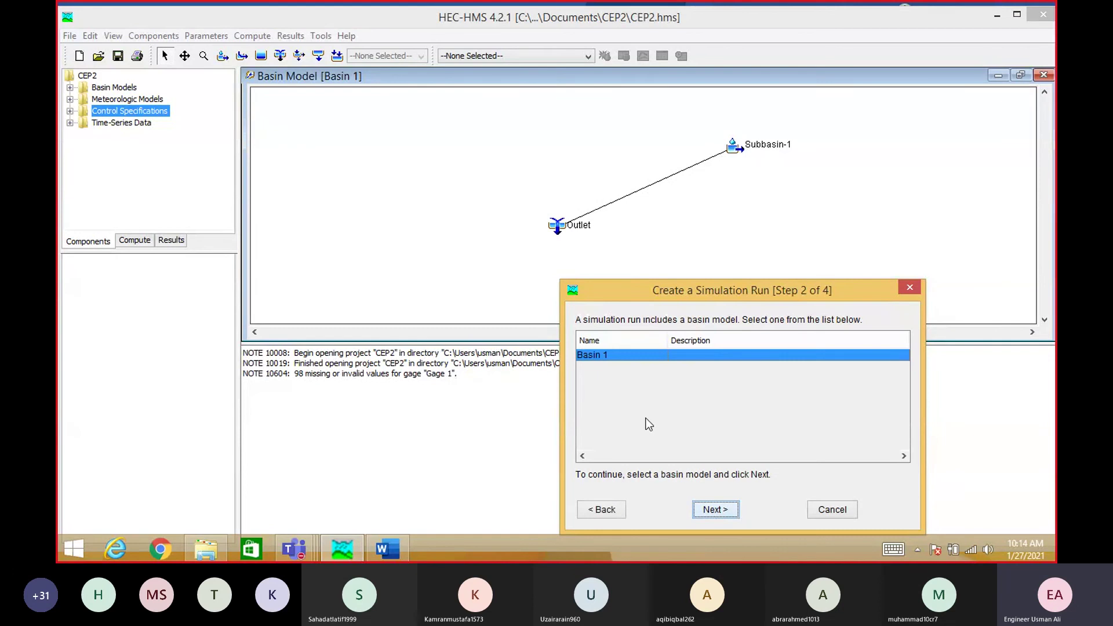
{"action": "left_click", "coordinate": [715, 510]}
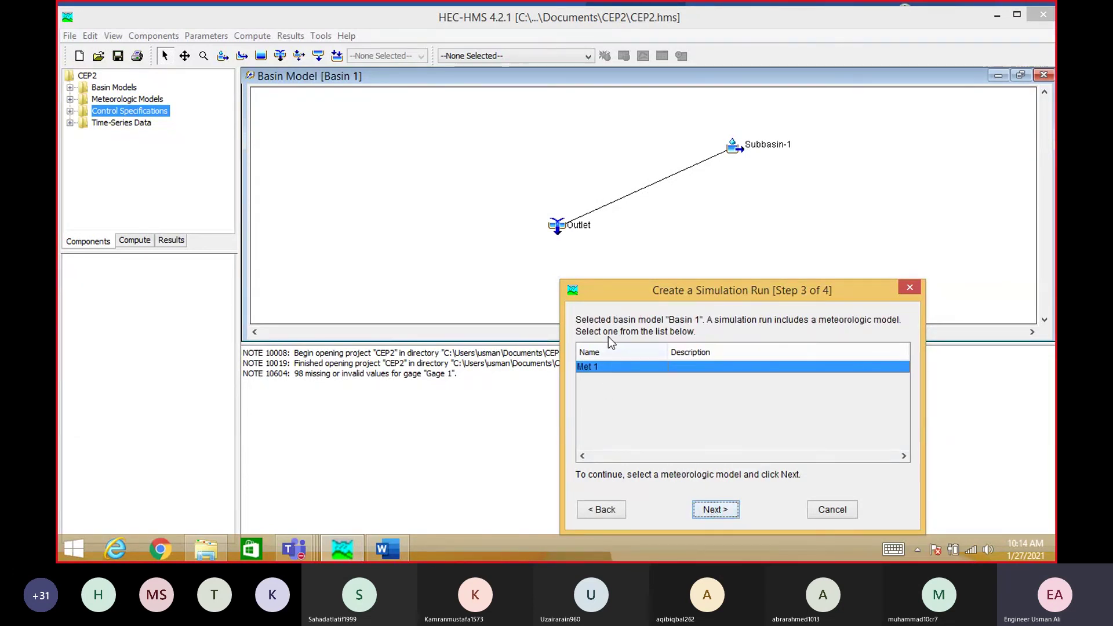
{"action": "left_click", "coordinate": [718, 508]}
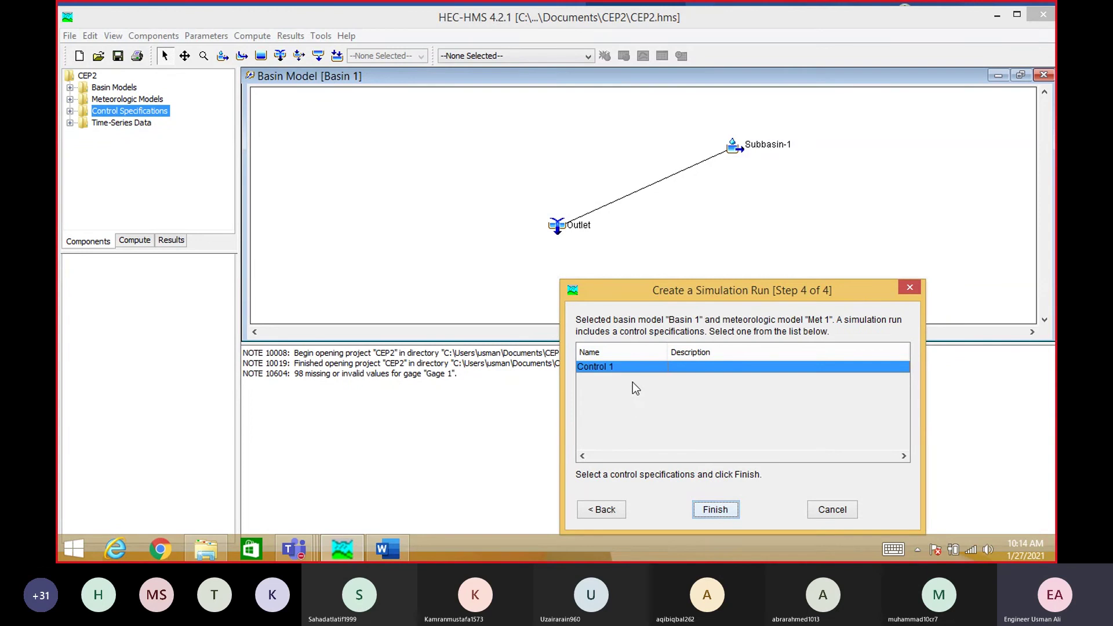
{"action": "left_click", "coordinate": [715, 509]}
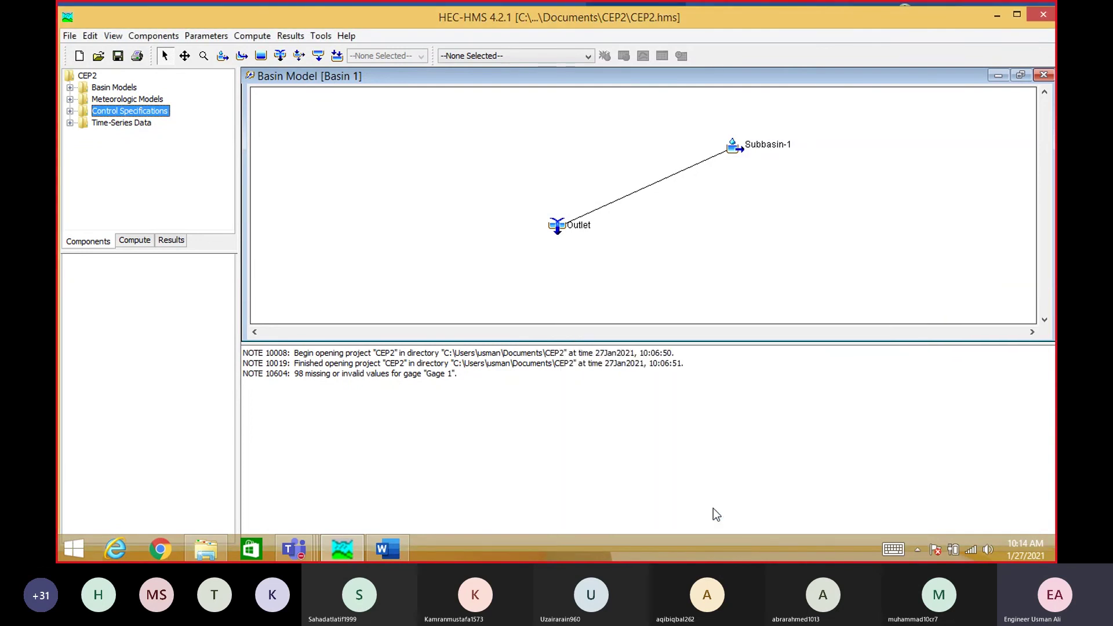
- Compute simulation run Run 1 and close the progress window once it has finished
{"action": "left_click", "coordinate": [134, 241]}
{"action": "double_click", "coordinate": [134, 93]}
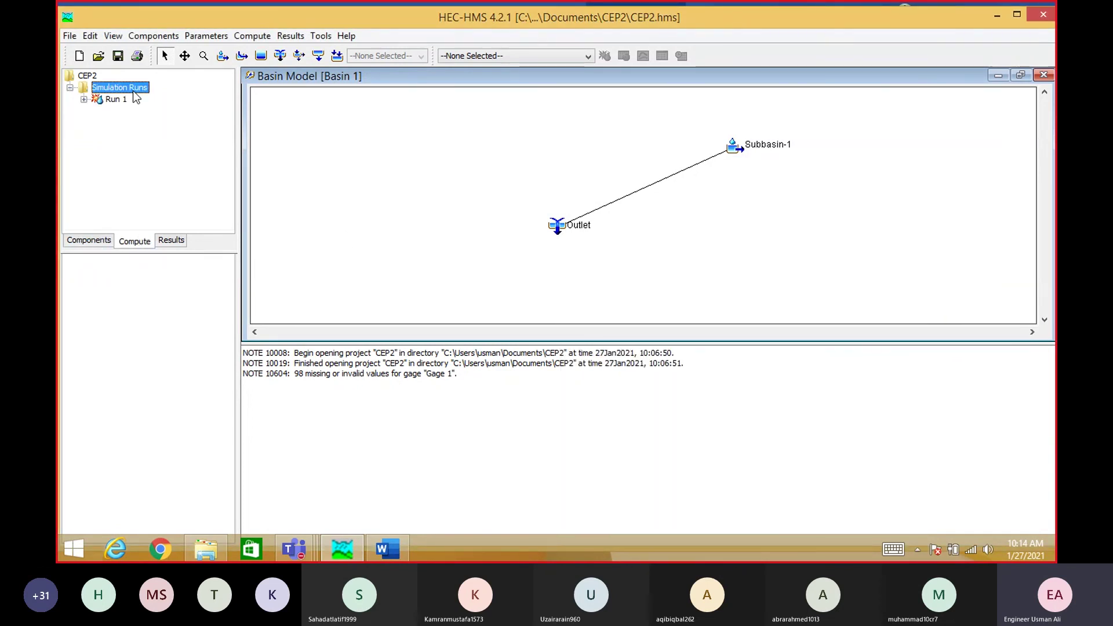
{"action": "left_click", "coordinate": [105, 100]}
{"action": "right_click", "coordinate": [104, 101]}
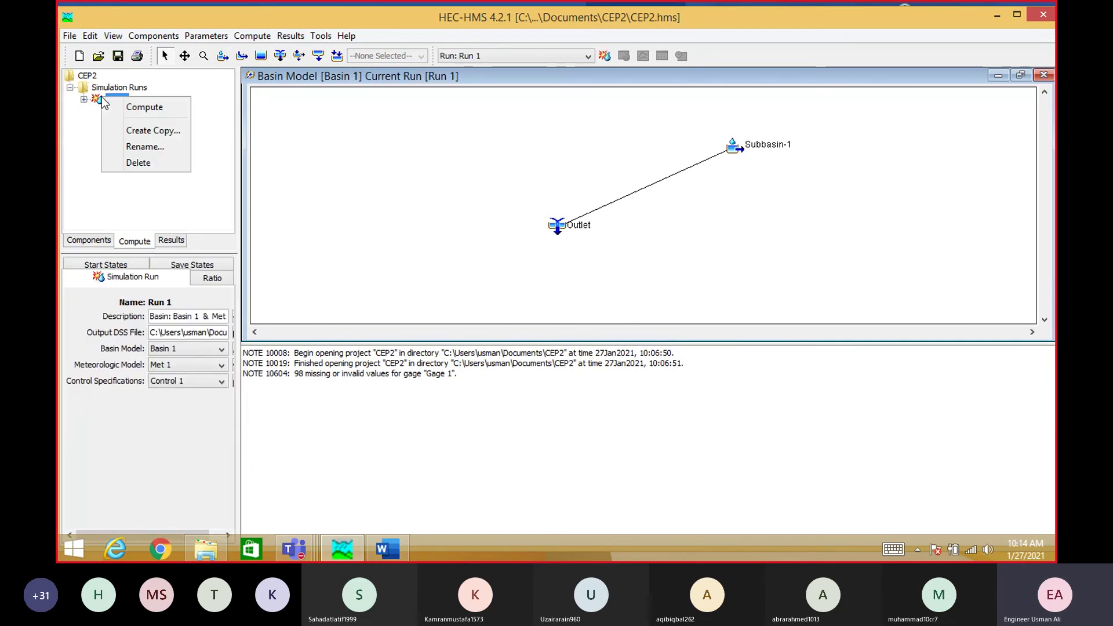
{"action": "left_click", "coordinate": [144, 106]}
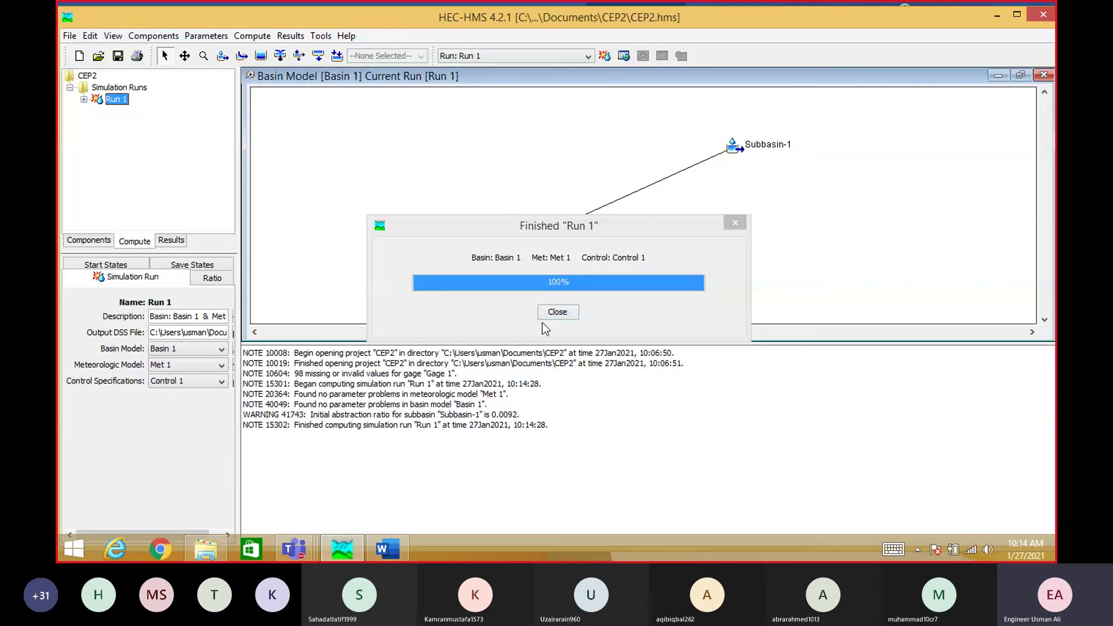
{"action": "left_click", "coordinate": [557, 313]}
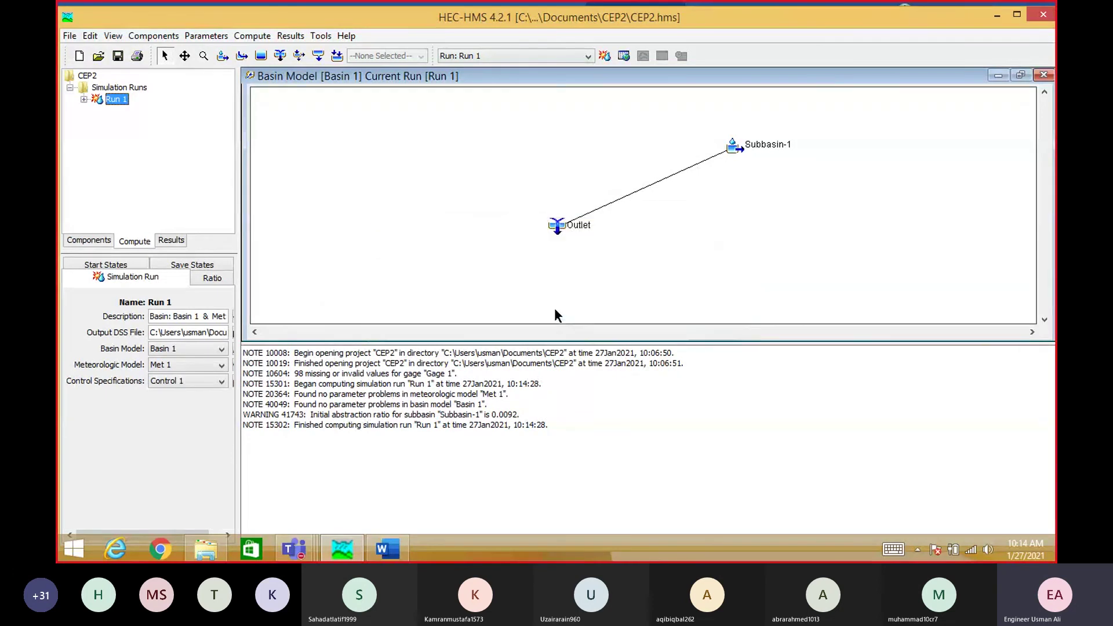
- Display the outflow graph of the Outlet junction from the results of Run 1
{"action": "left_click", "coordinate": [172, 240]}
{"action": "left_click", "coordinate": [122, 92]}
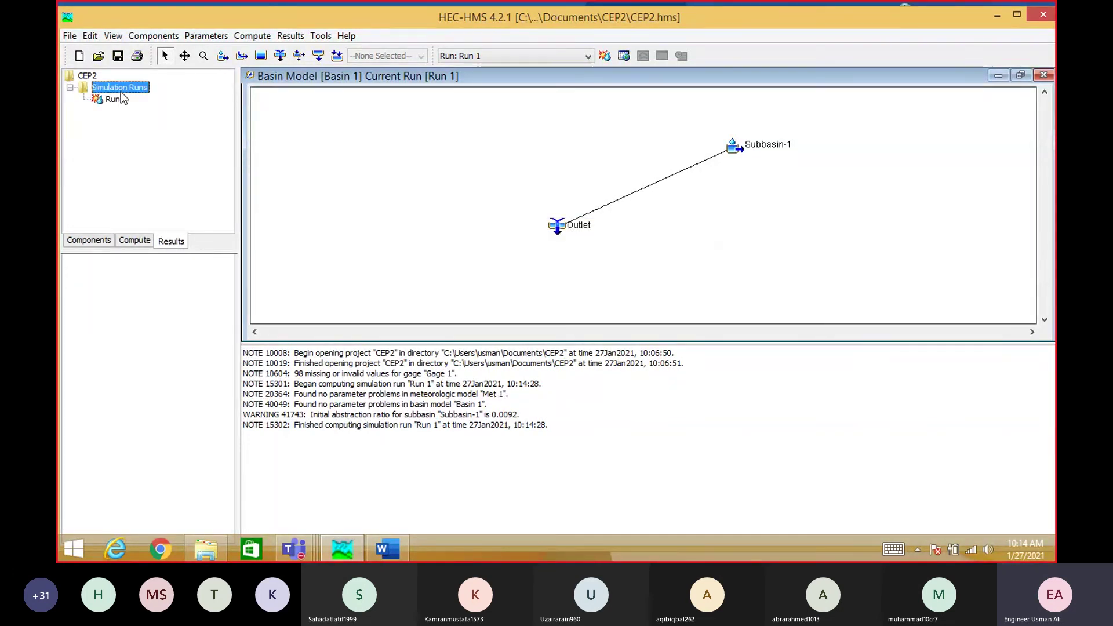
{"action": "double_click", "coordinate": [116, 99]}
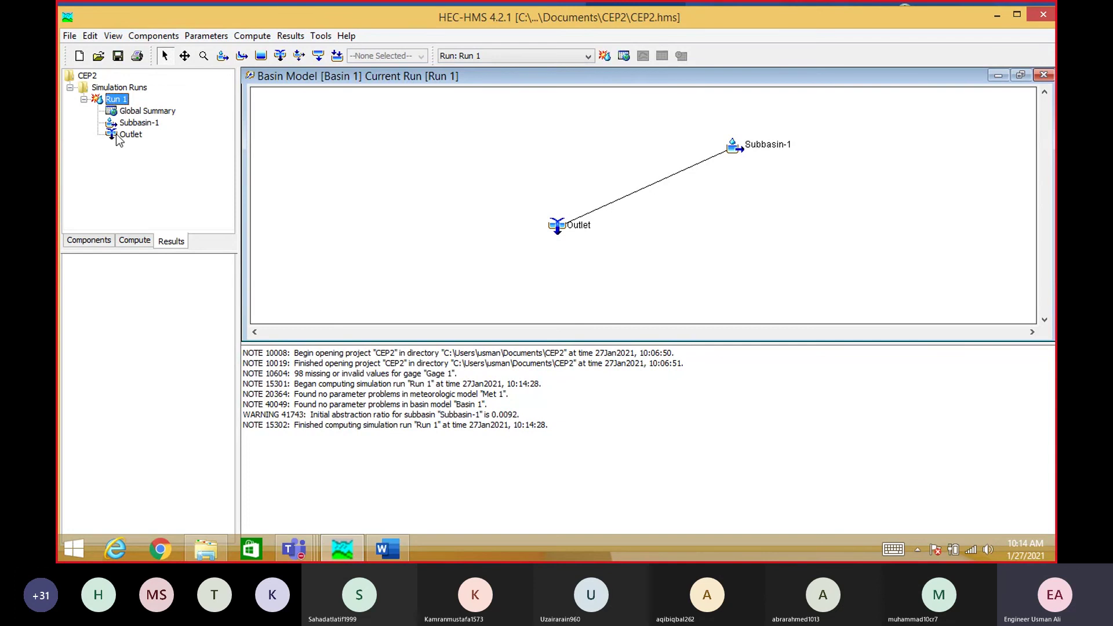
{"action": "double_click", "coordinate": [129, 136]}
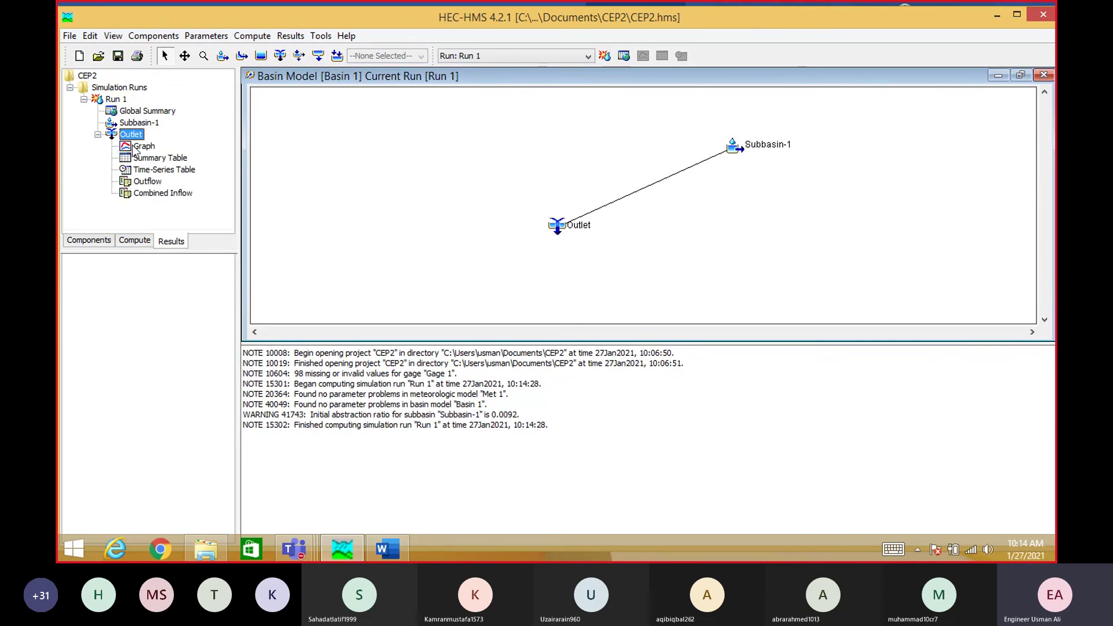
{"action": "left_click", "coordinate": [137, 150]}
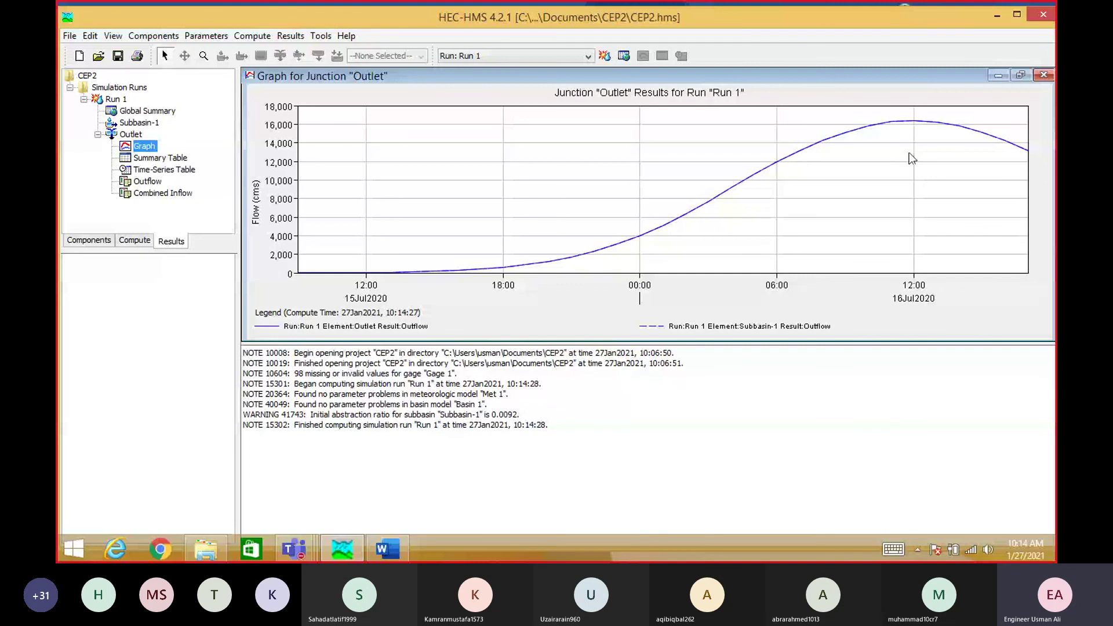
- View the Outlet junction's summary table and its time-series table for Run 1
{"action": "left_click", "coordinate": [167, 160]}
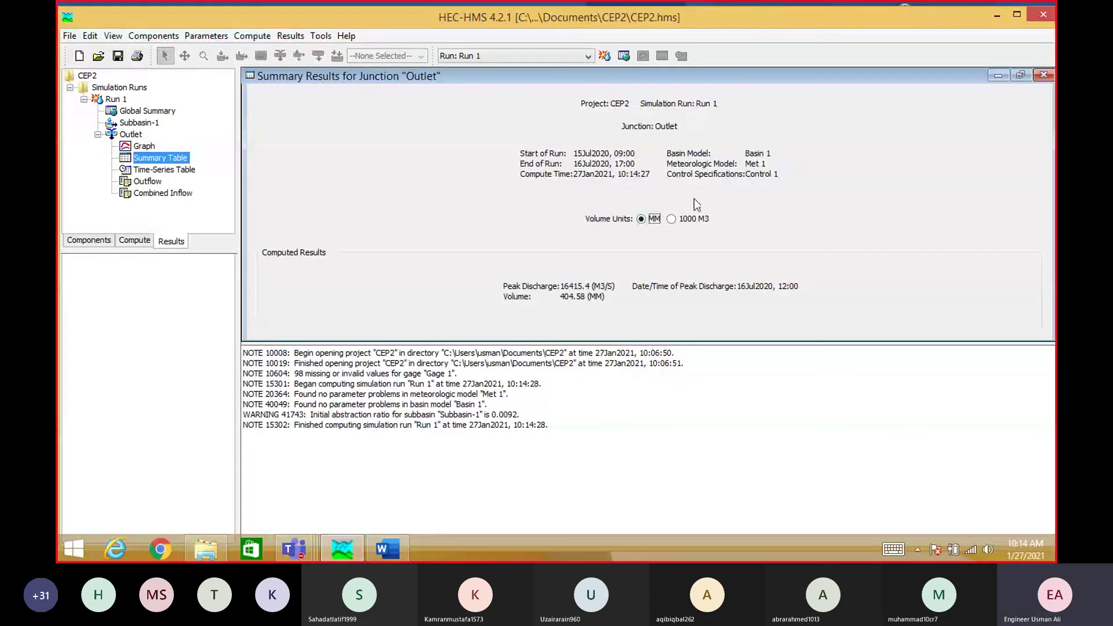
{"action": "left_click", "coordinate": [169, 169]}
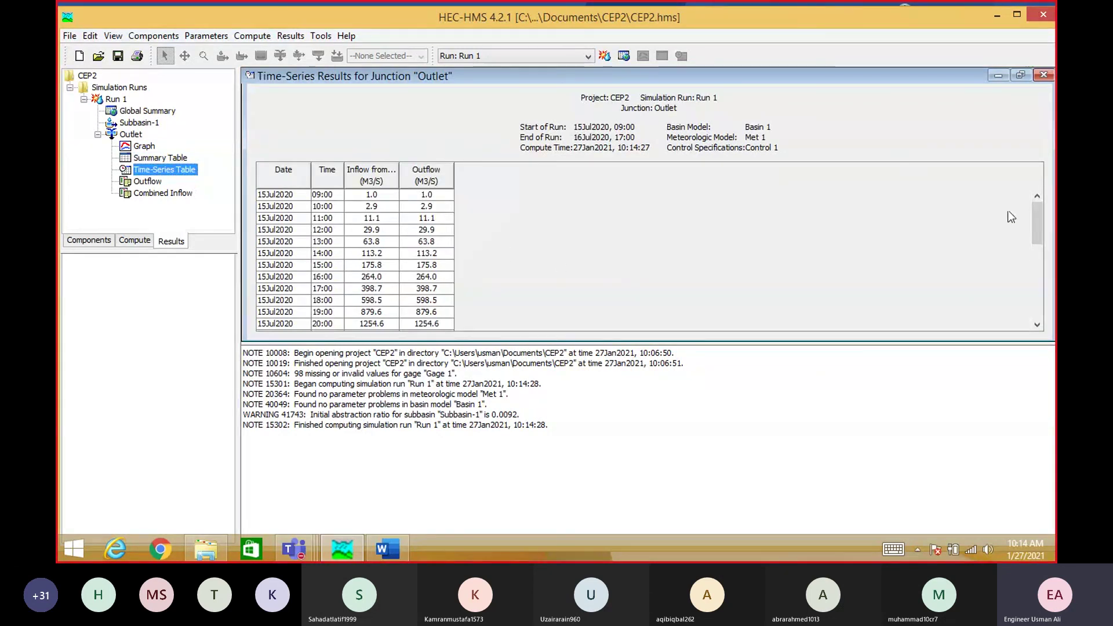
{"action": "left_click", "coordinate": [1020, 75]}
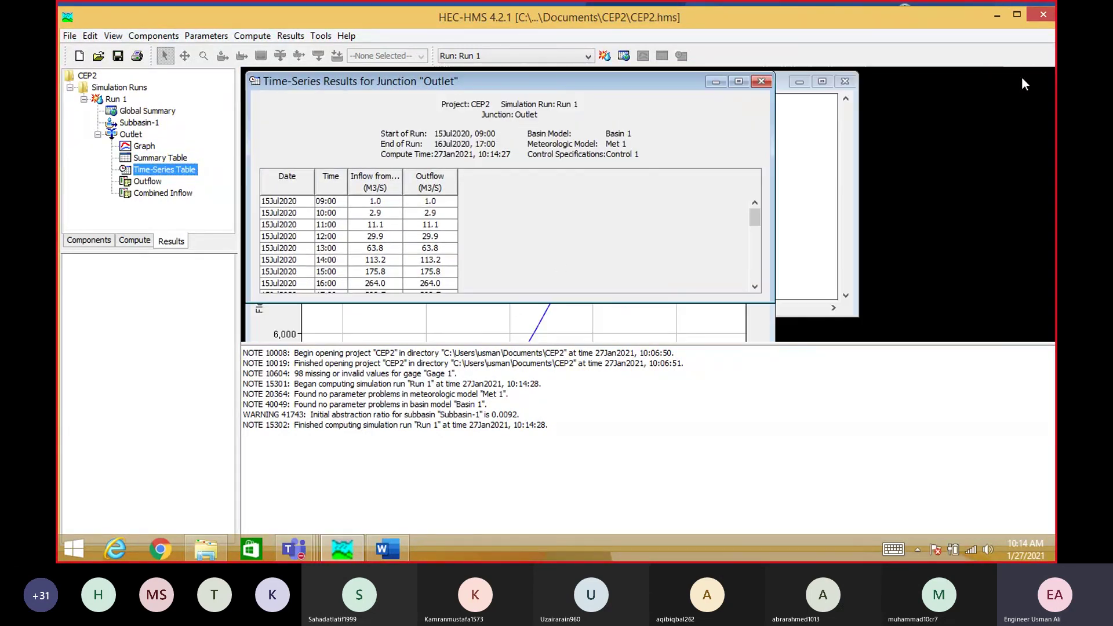
{"action": "left_click", "coordinate": [739, 81]}
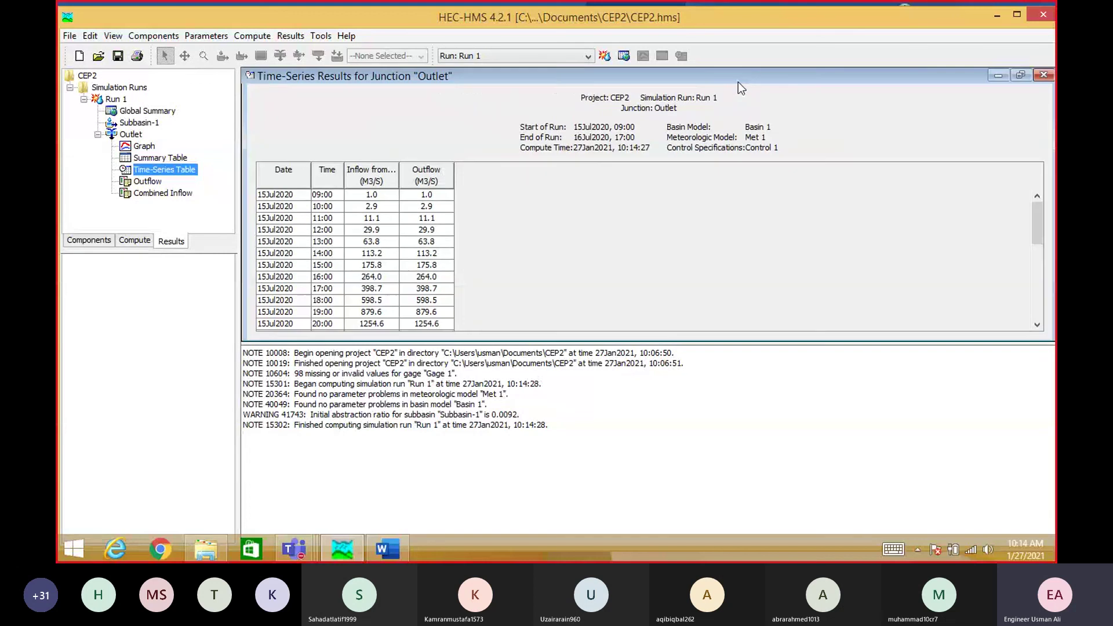
- Select the time, inflow and outflow values for all hours of Run 1 in the Outlet junction's time-series table
{"action": "mouse_move", "coordinate": [1035, 213]}
{"action": "left_mouse_down"}
{"action": "mouse_move", "coordinate": [1038, 298]}
{"action": "mouse_move", "coordinate": [1043, 203]}
{"action": "left_mouse_up"}
{"action": "left_click", "coordinate": [281, 244]}
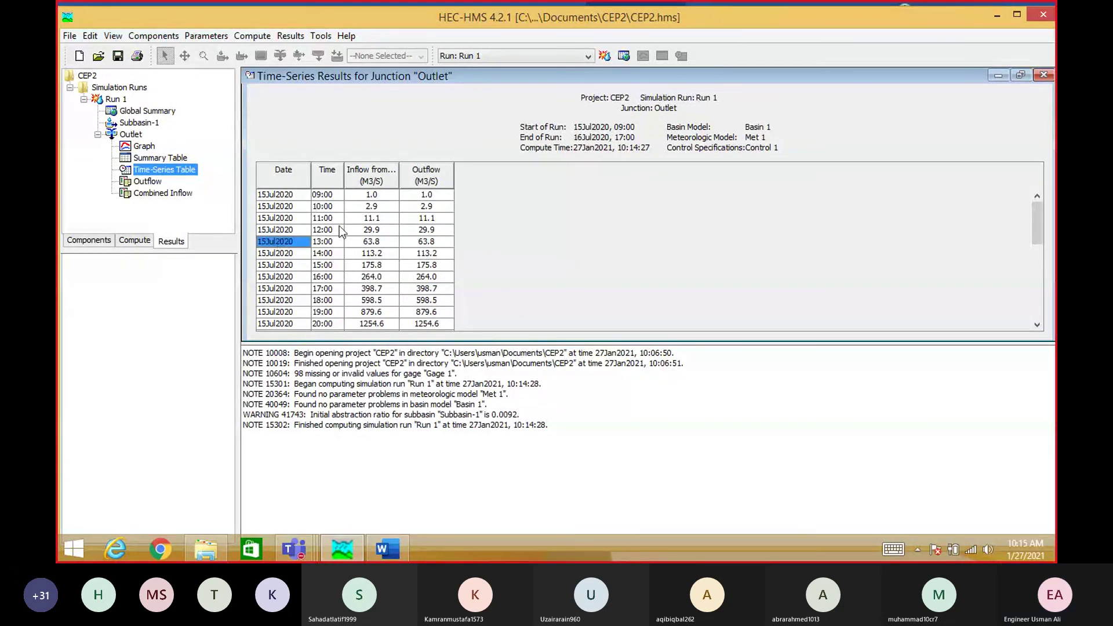
{"action": "left_click", "coordinate": [336, 228]}
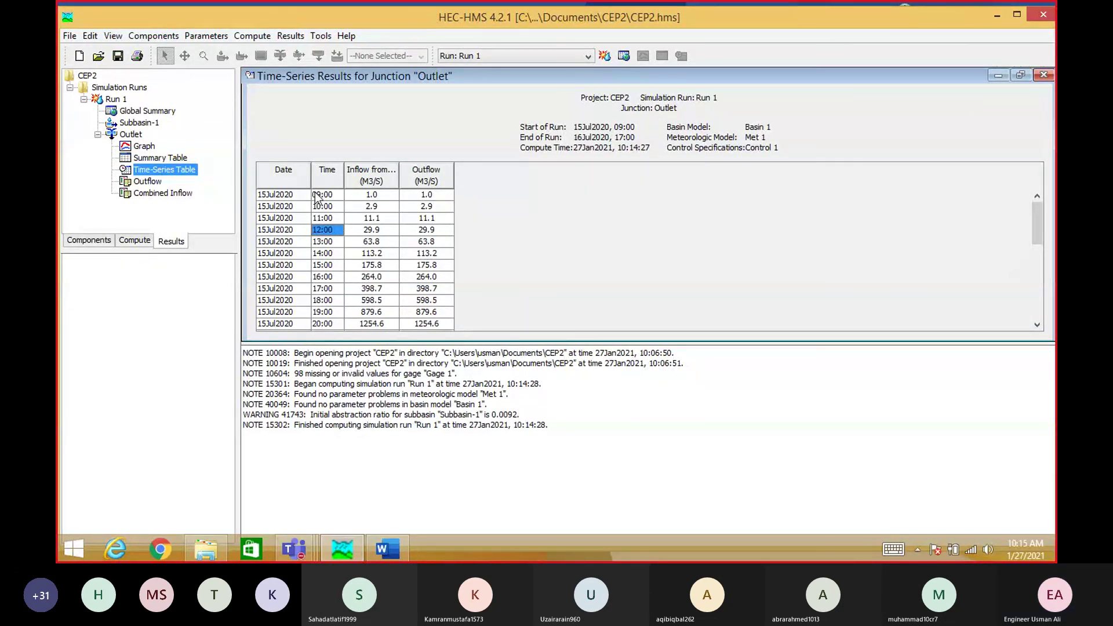
{"action": "left_click_drag", "start_coordinate": [316, 197], "coordinate": [428, 355]}
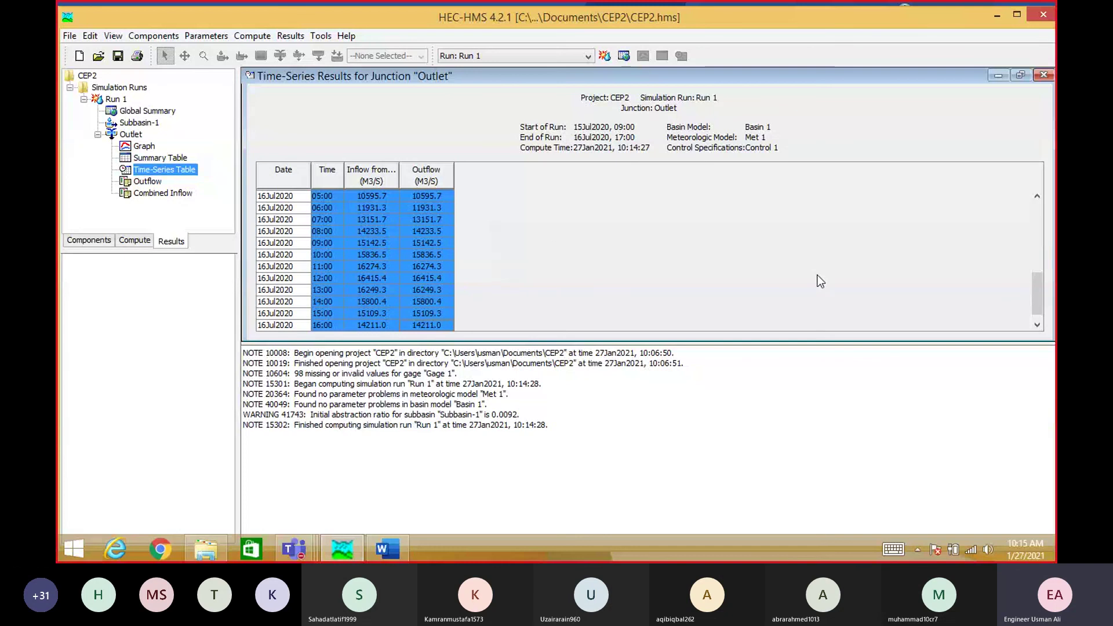
{"action": "left_click_drag", "start_coordinate": [1037, 294], "coordinate": [1033, 203]}
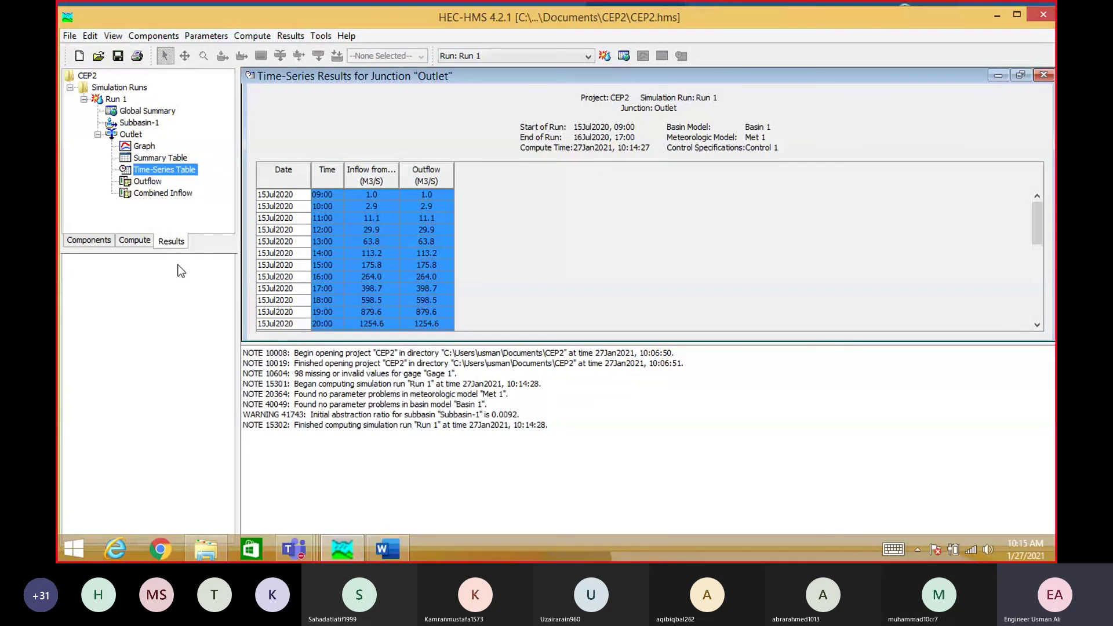
{"action": "left_click", "coordinate": [348, 35]}
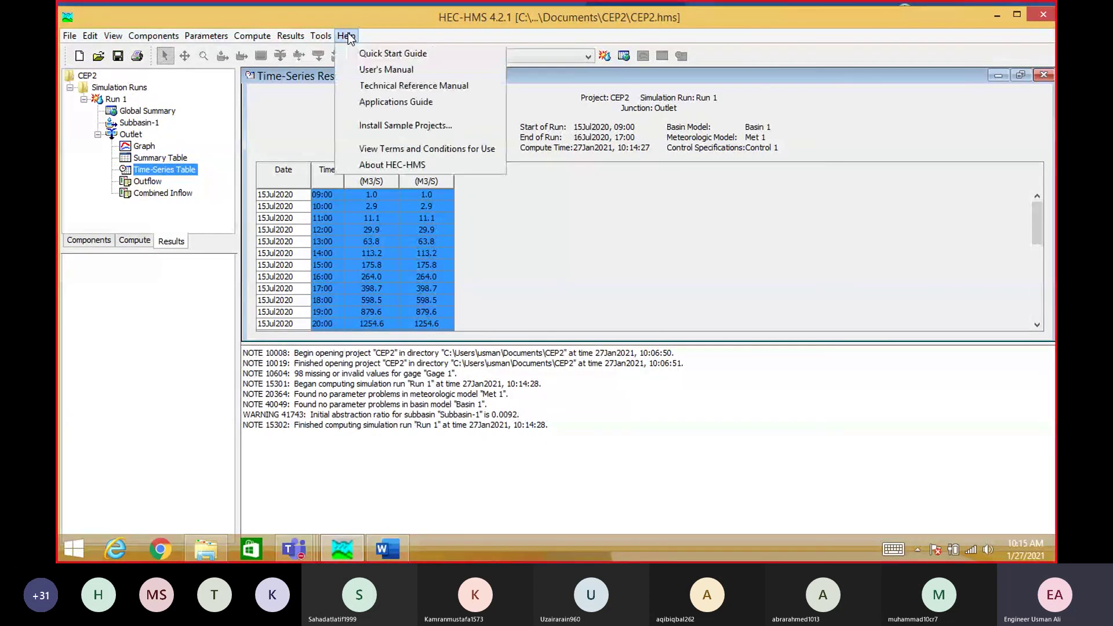
{"action": "left_click", "coordinate": [203, 326]}
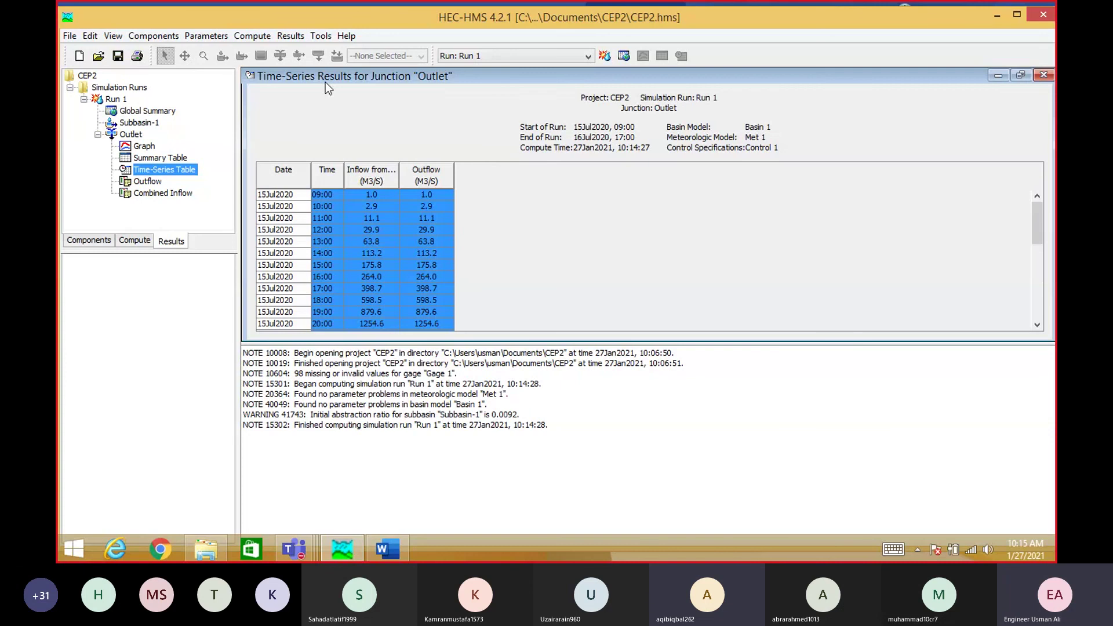
{"action": "left_click", "coordinate": [70, 36]}
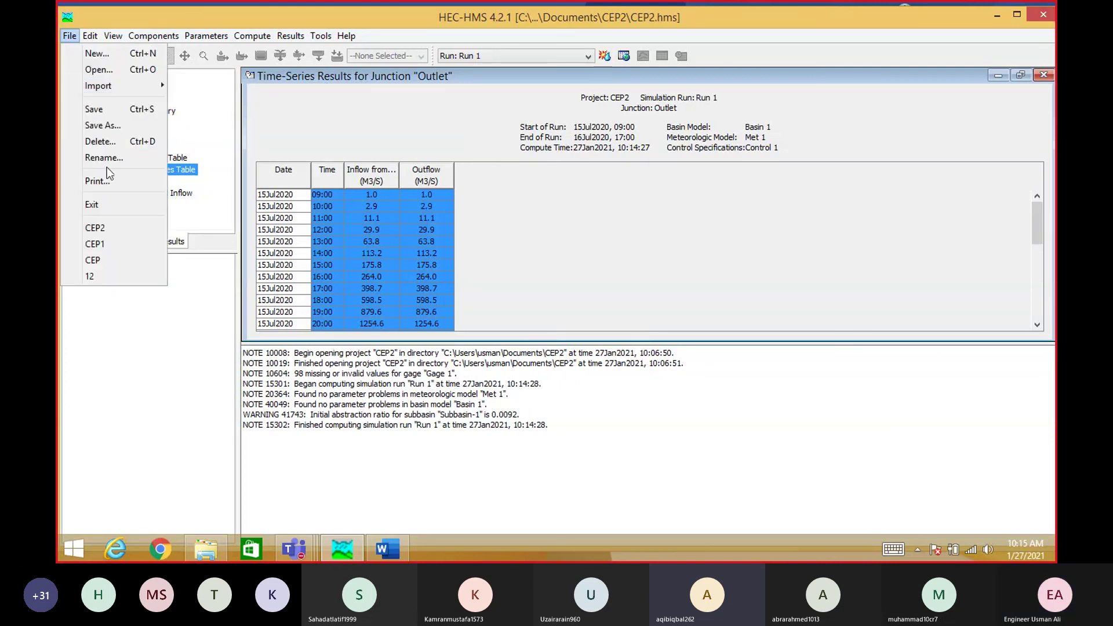
{"action": "left_click", "coordinate": [119, 318]}
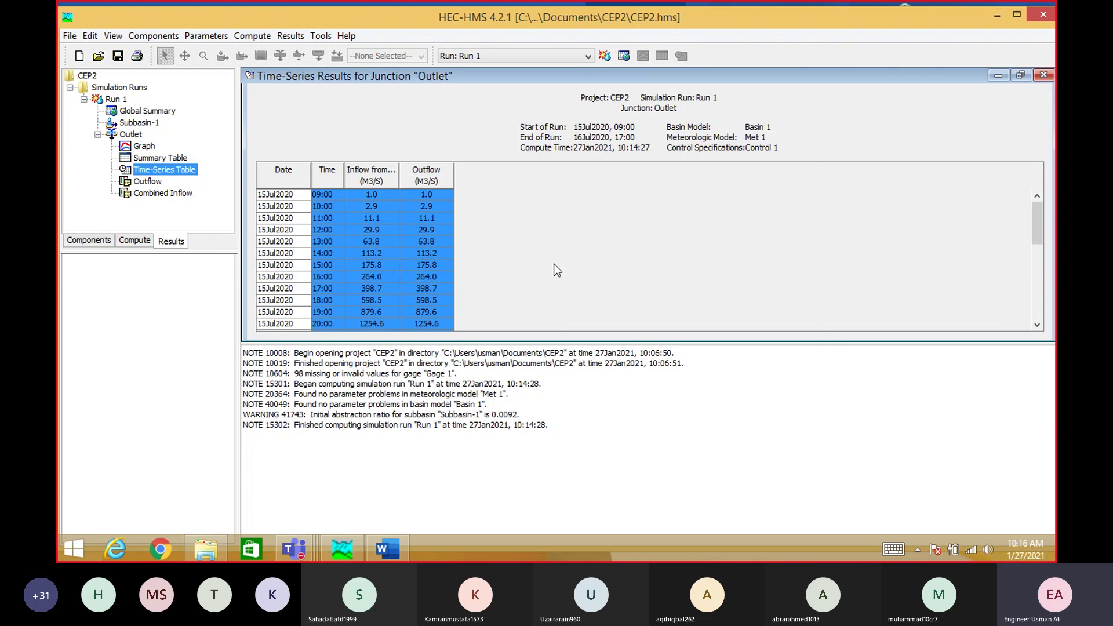
- Close the Word document Complex enginnering Problem-2021-a and minimize the HEC-HMS and Hydrology and WRM folder windows
{"action": "left_click", "coordinate": [998, 15]}
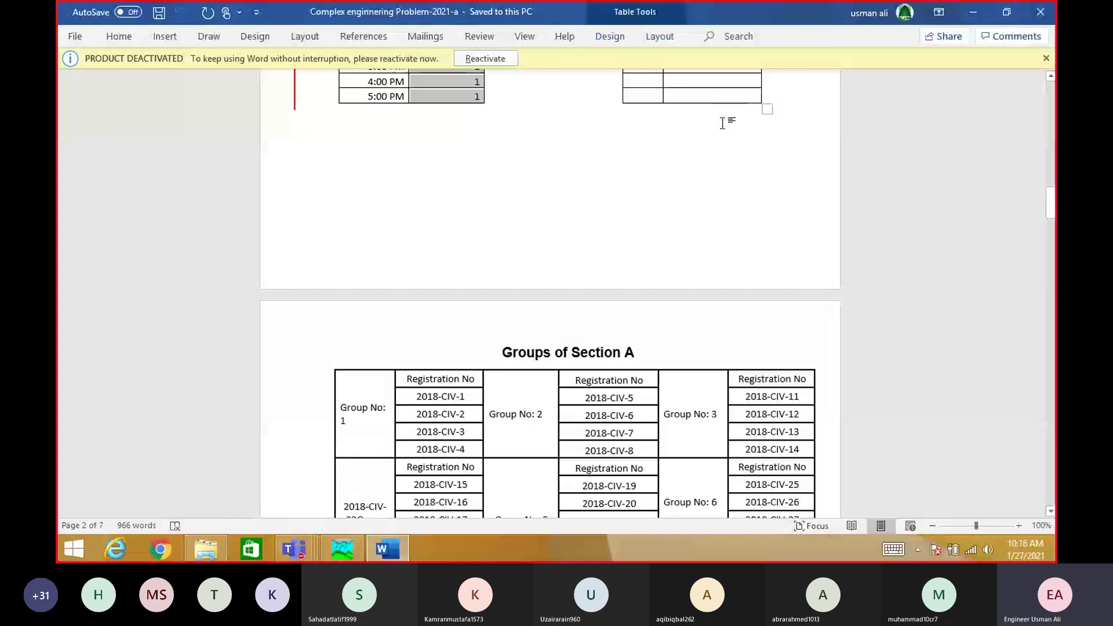
{"action": "left_click", "coordinate": [1053, 8]}
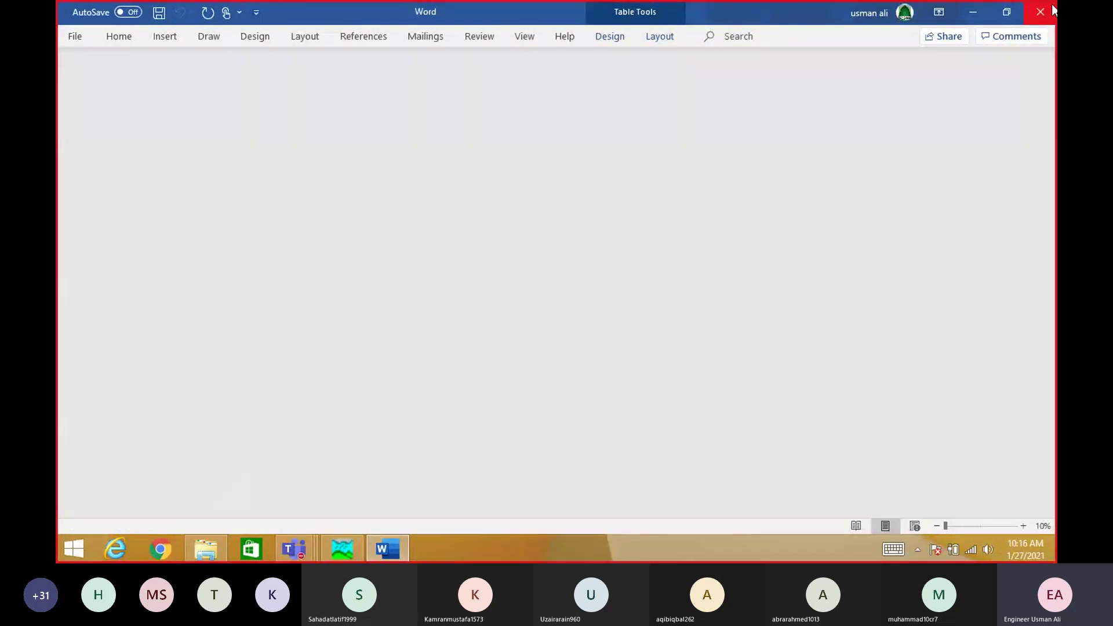
{"action": "left_click", "coordinate": [1053, 8]}
{"action": "left_click", "coordinate": [792, 245]}
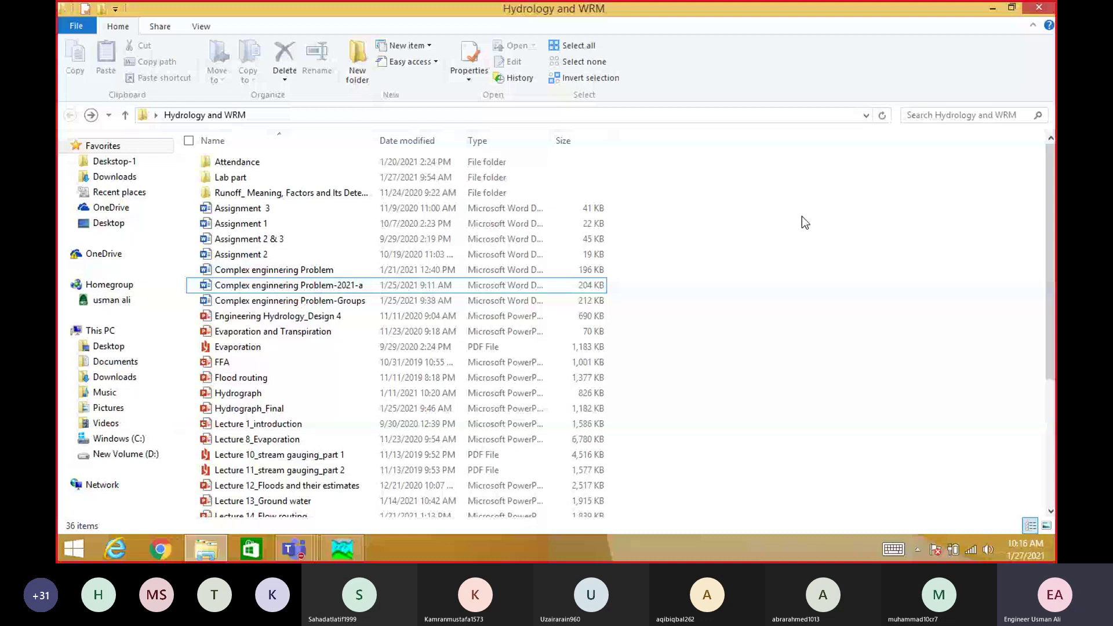
{"action": "left_click", "coordinate": [996, 9]}
- Switch to the Hydrology Lab 03 Hours meeting in Microsoft Teams and stop the meeting recording
{"action": "mouse_move", "coordinate": [294, 548]}
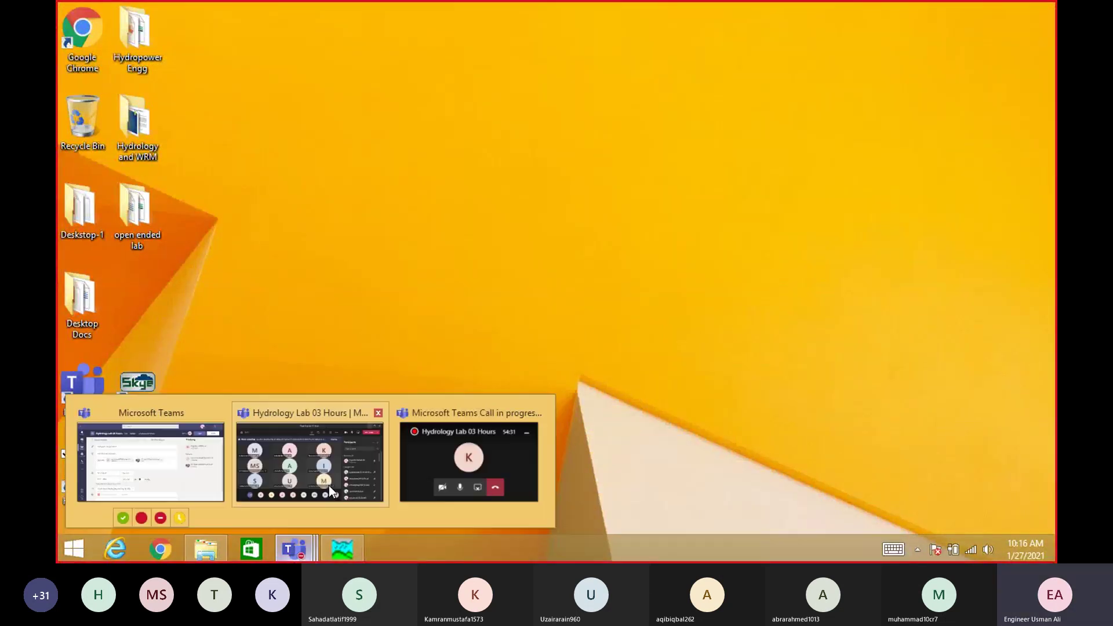
{"action": "left_click", "coordinate": [329, 485]}
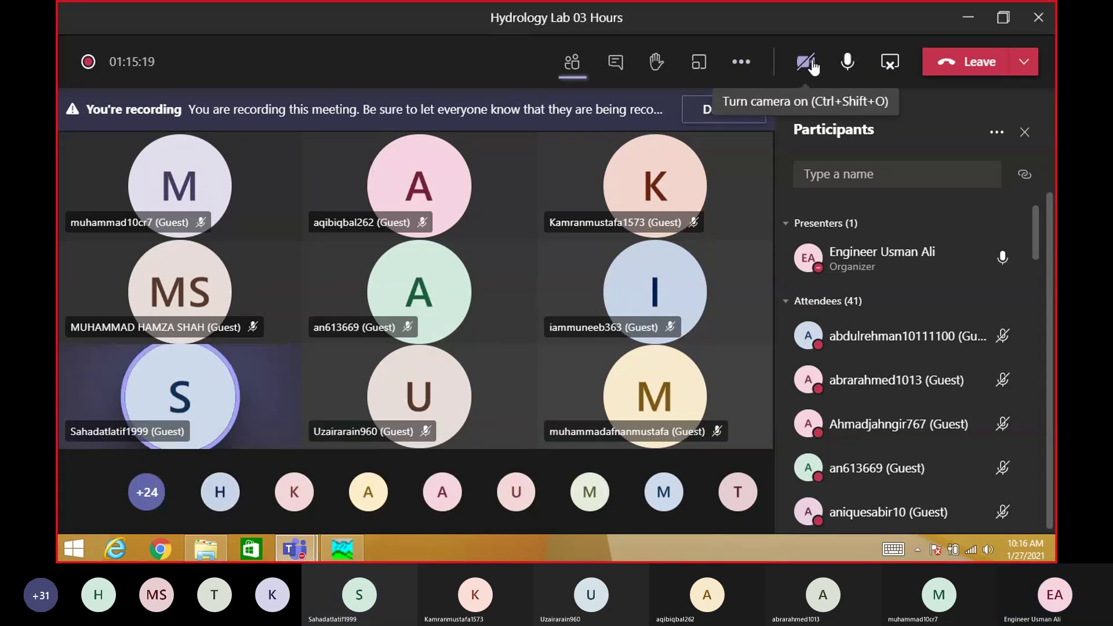
{"action": "left_click", "coordinate": [741, 62]}
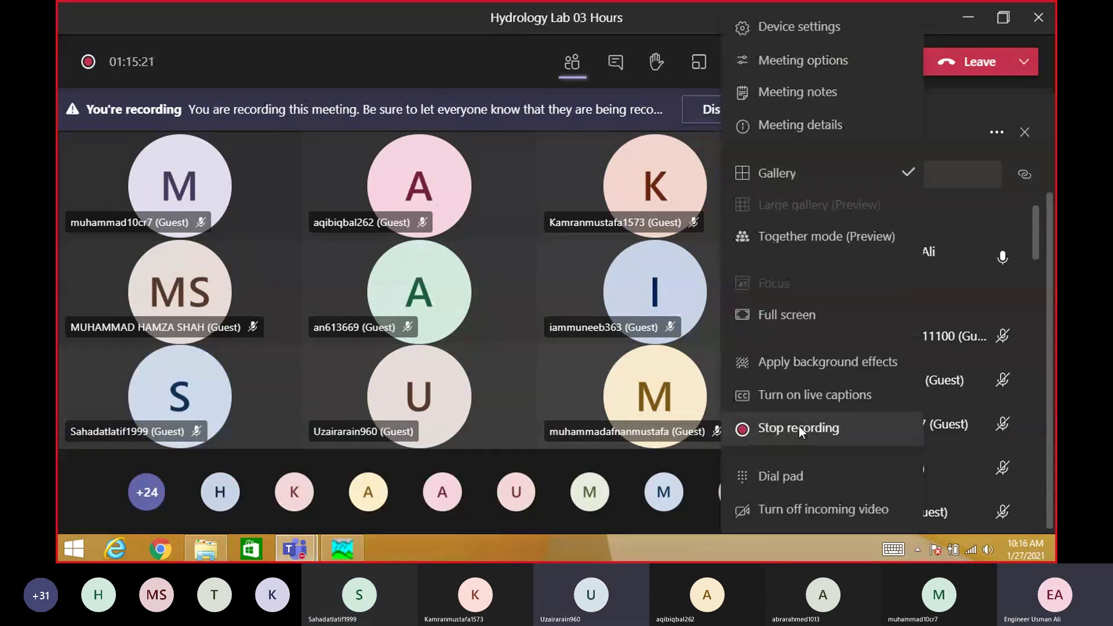